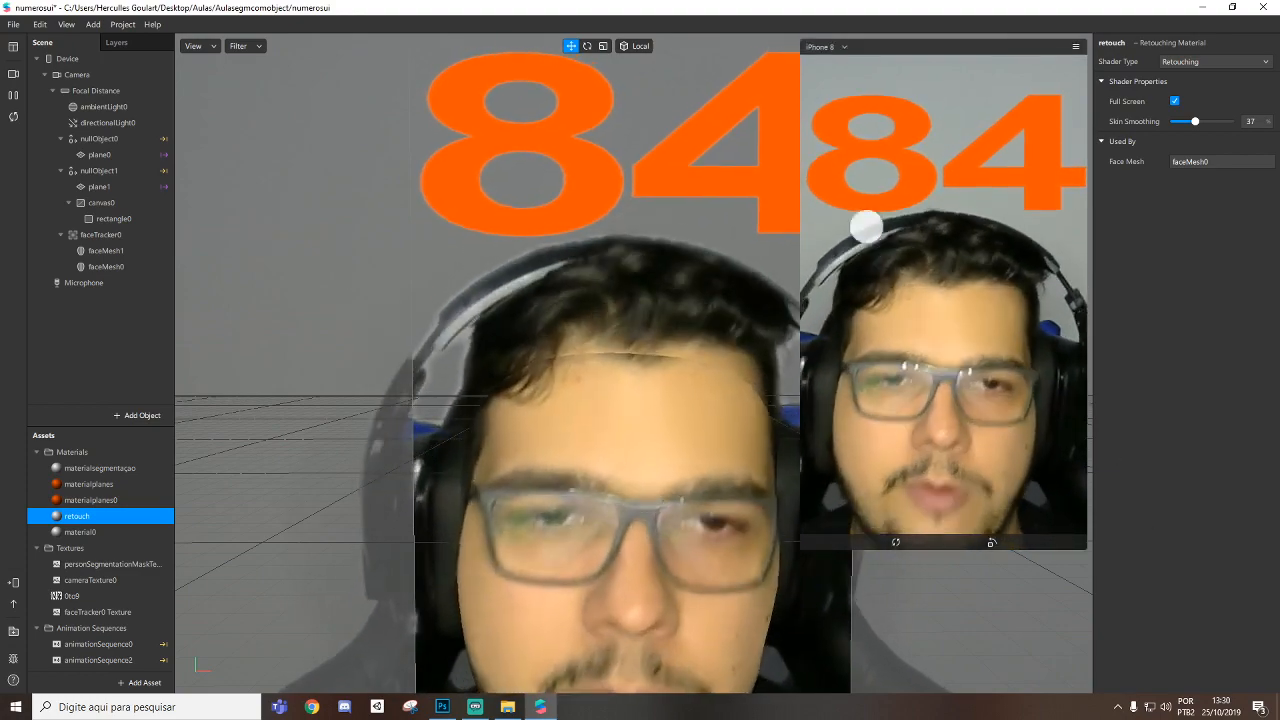
click(446, 706)
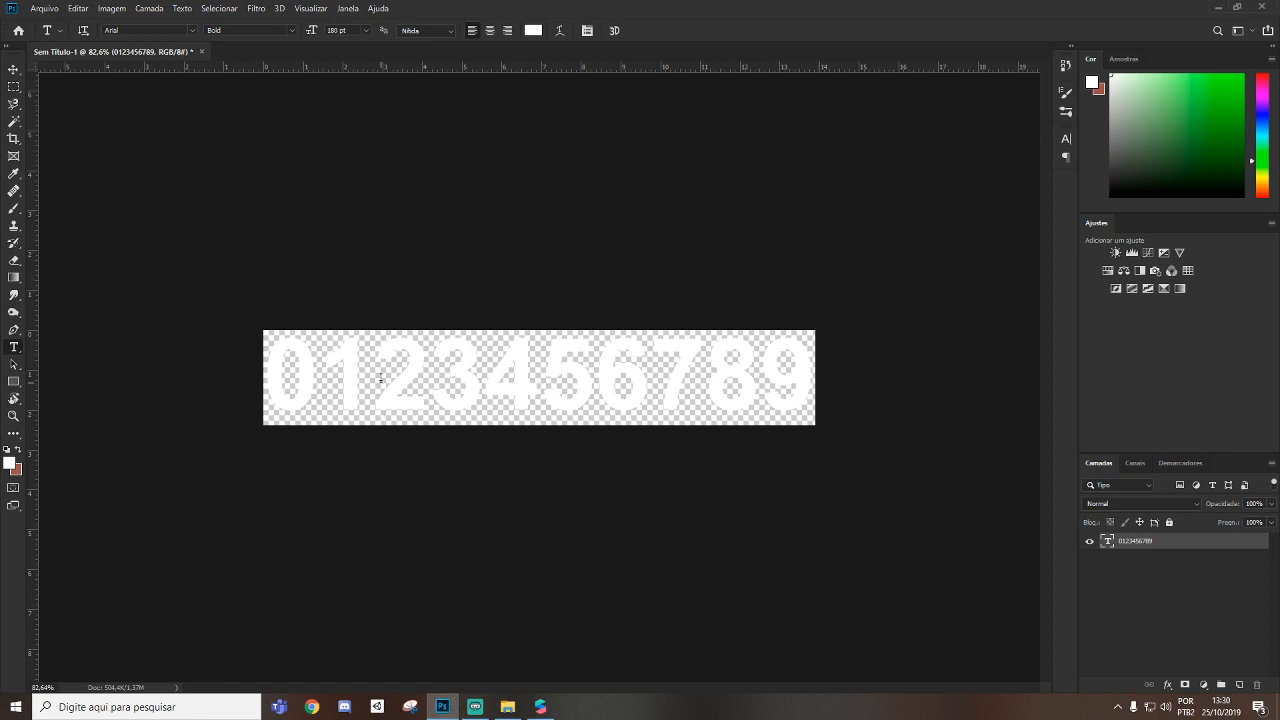
drag(801, 385, 285, 368)
click(9, 461)
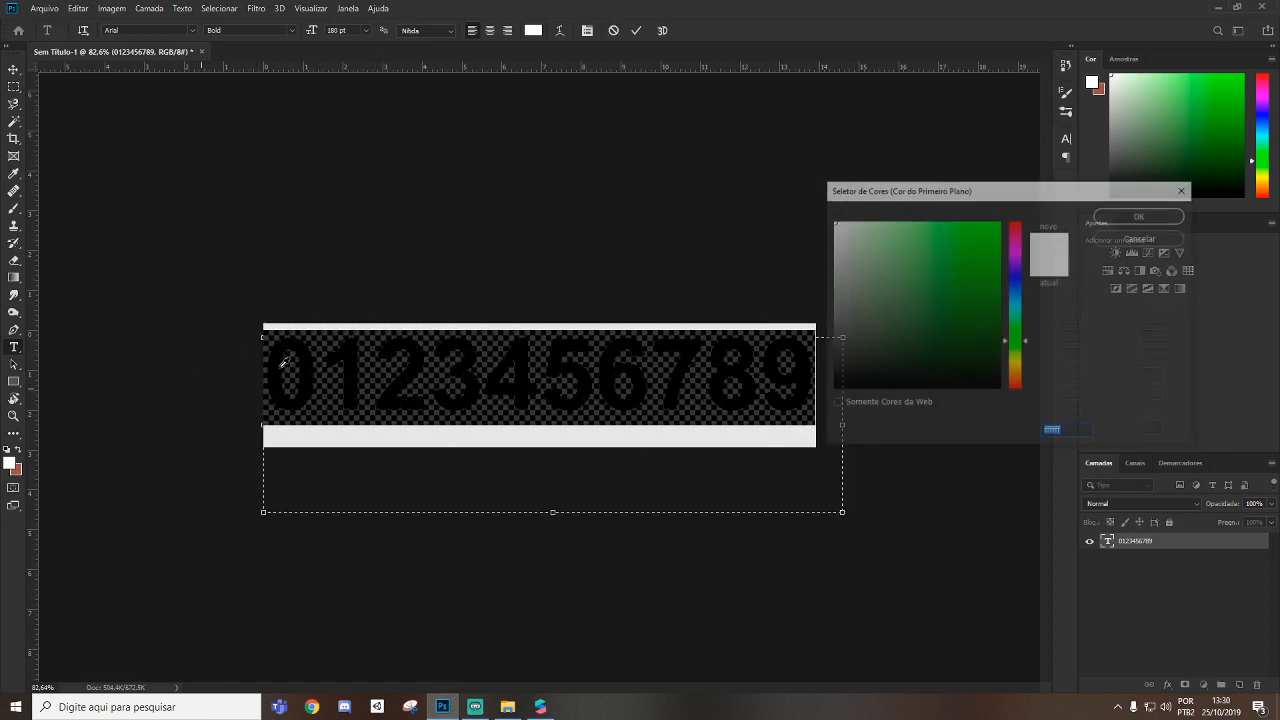
click(1111, 215)
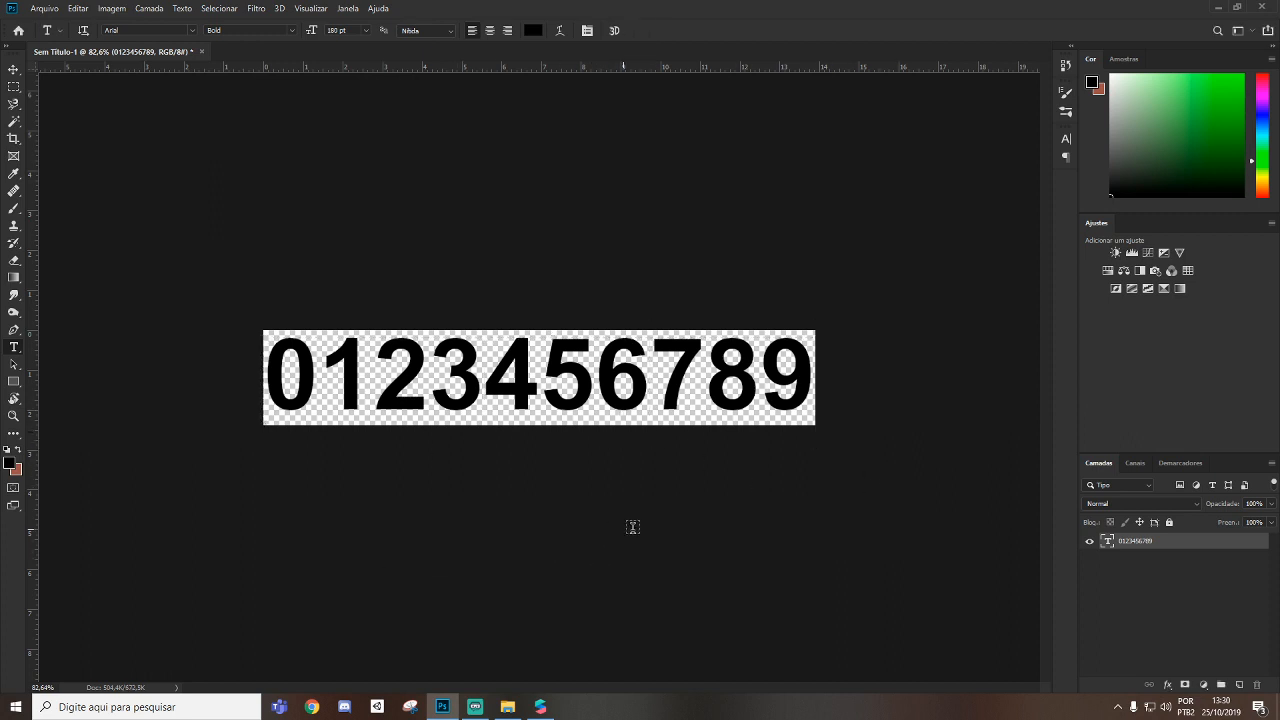
key(ctrl+z)
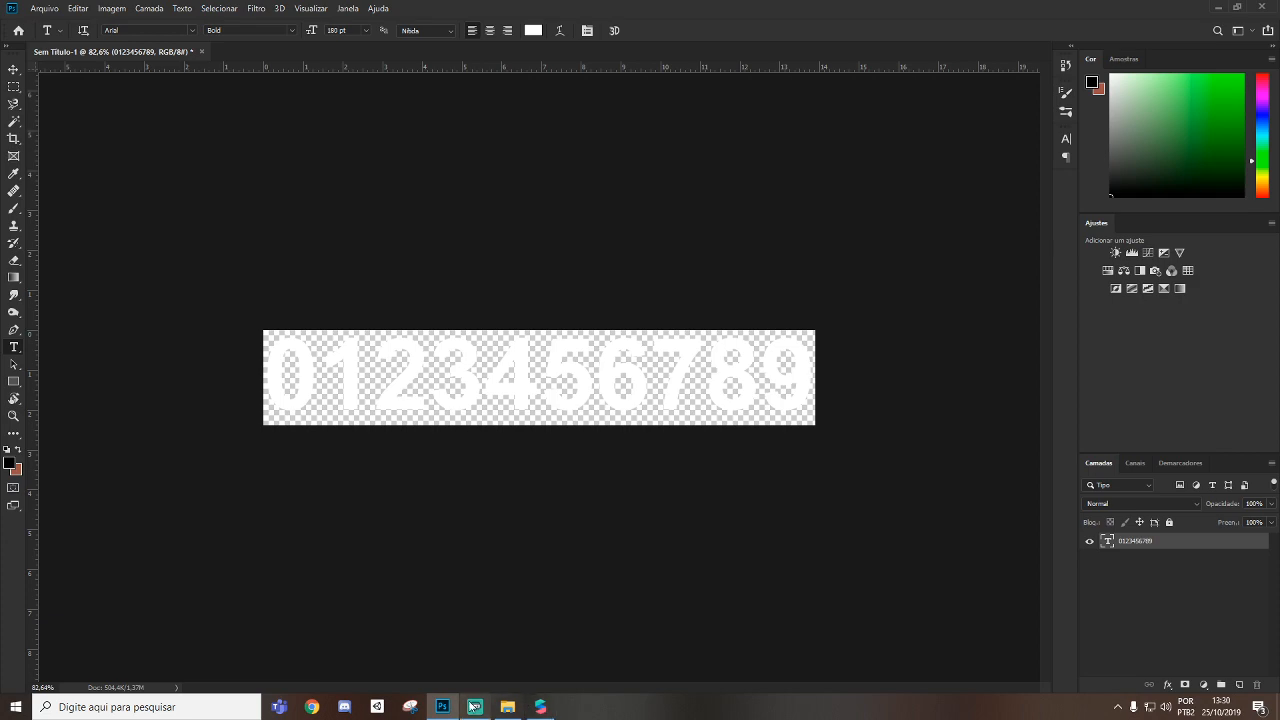
Switch to File Explorer and locate the 0to9 PNG in the Aulasegmcomobject folder.
click(508, 707)
click(144, 98)
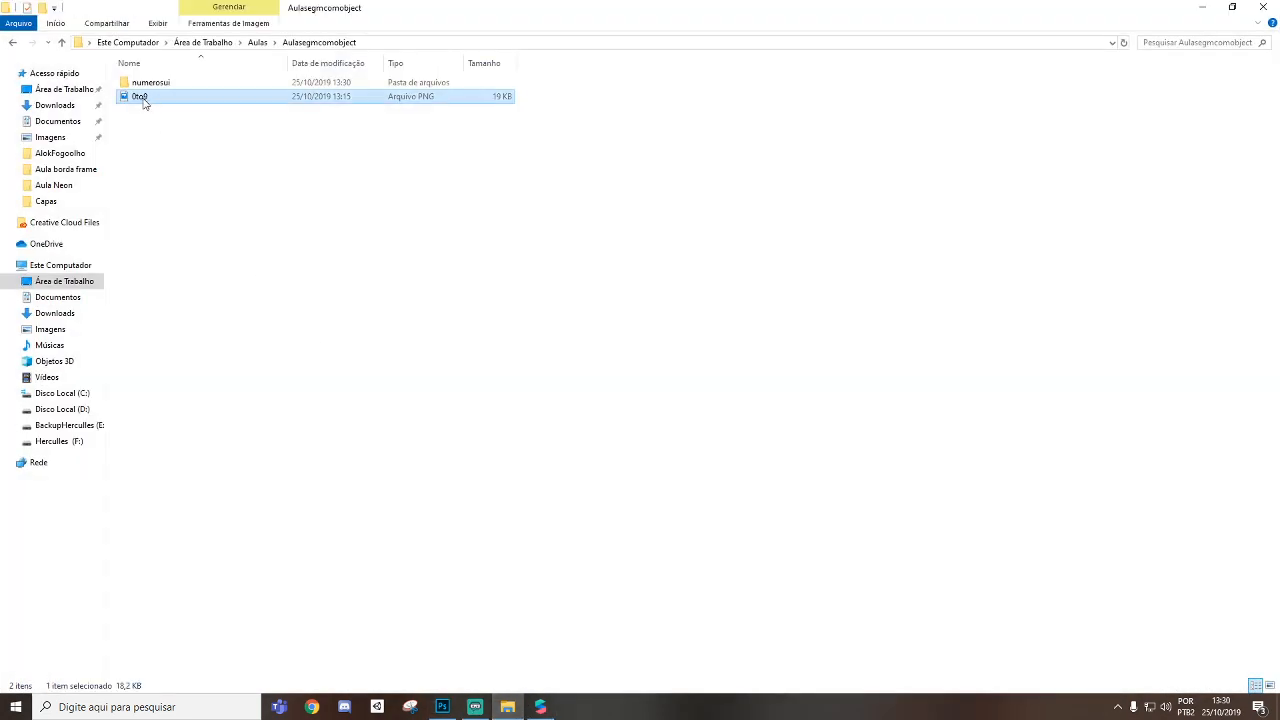
Switch back to Spark AR Studio, replace the numerosui project with a new blank project, and maximize its window.
click(541, 705)
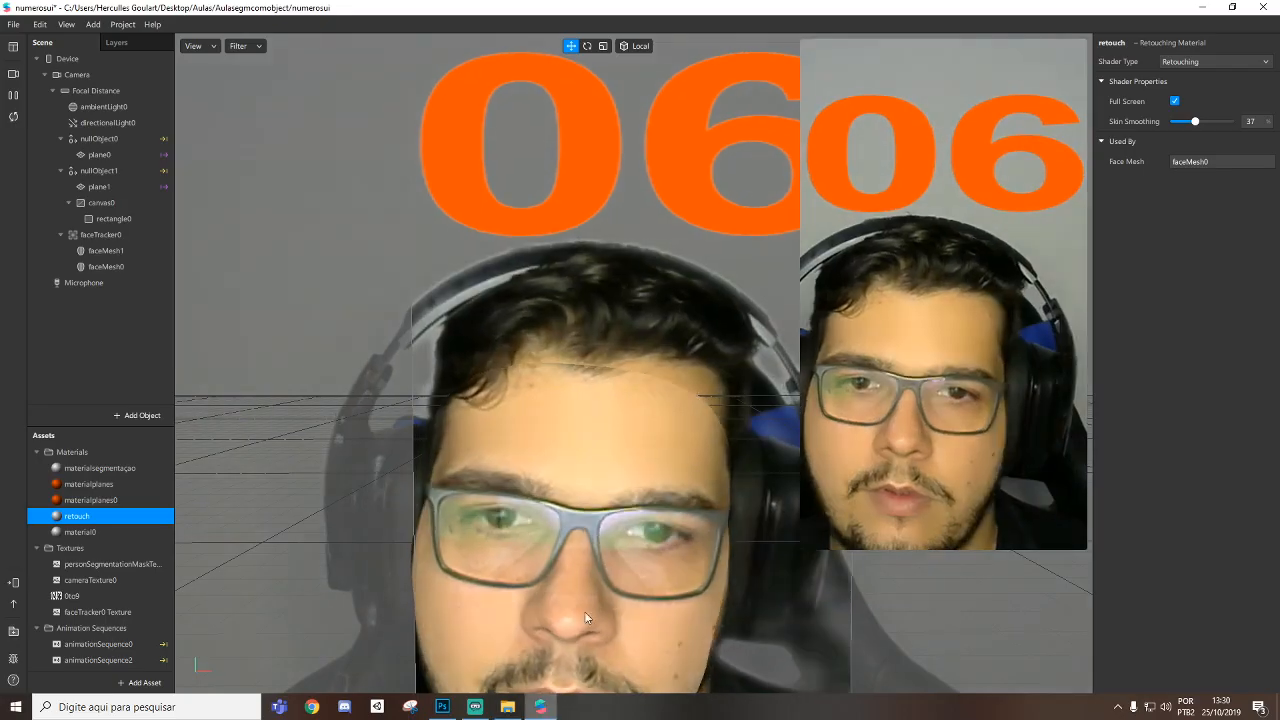
click(1264, 7)
click(689, 383)
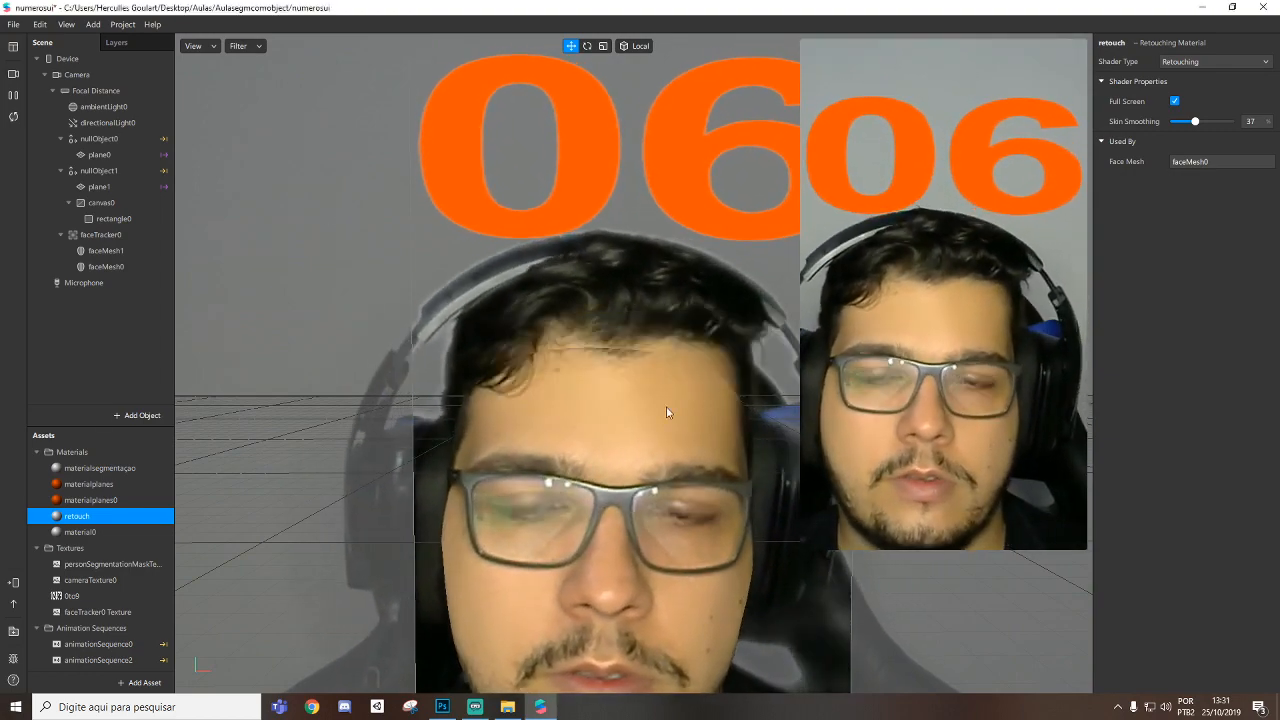
click(909, 537)
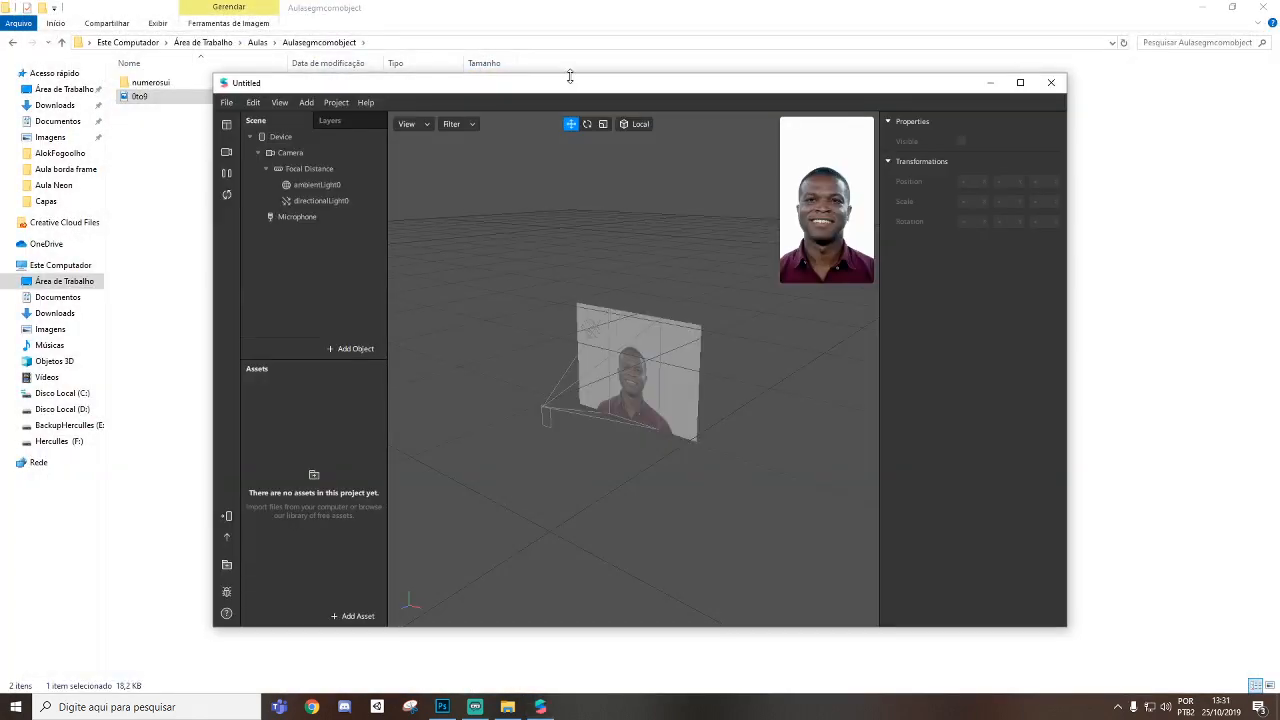
double_click(570, 81)
Use the Logitech HD Webcam C270 as the video source and enlarge the device preview.
click(13, 75)
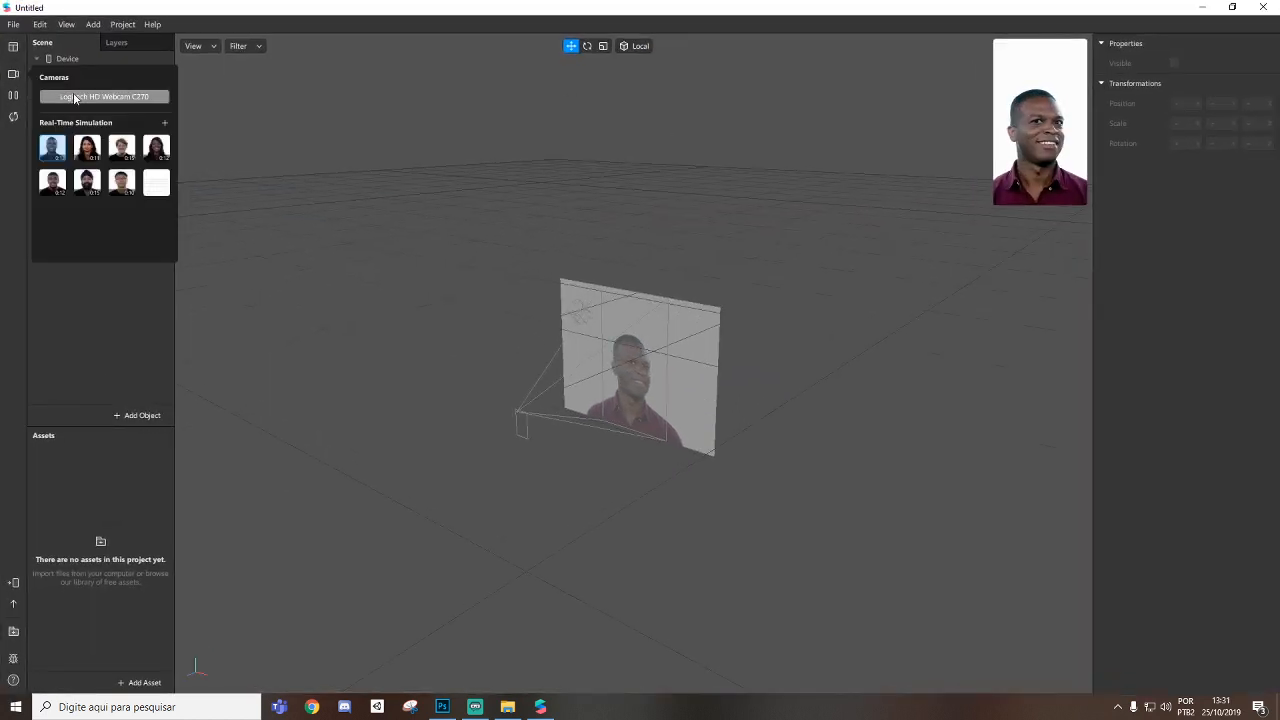
click(105, 99)
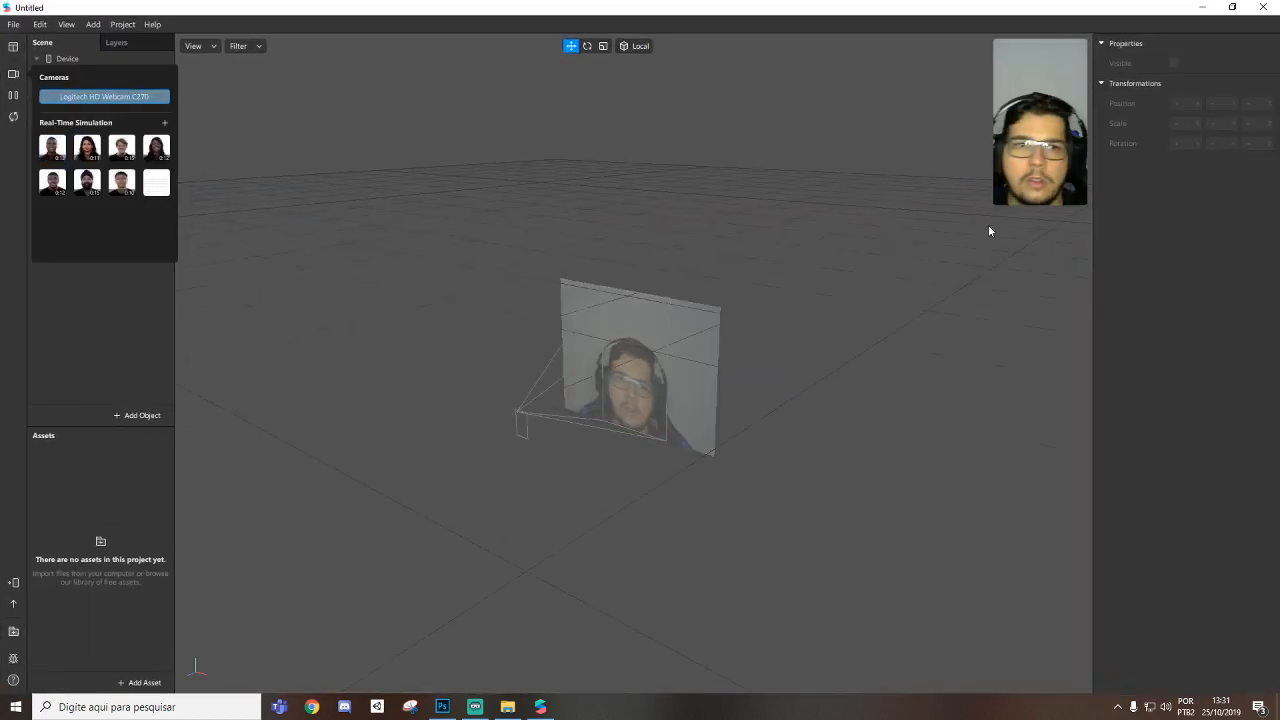
click(997, 200)
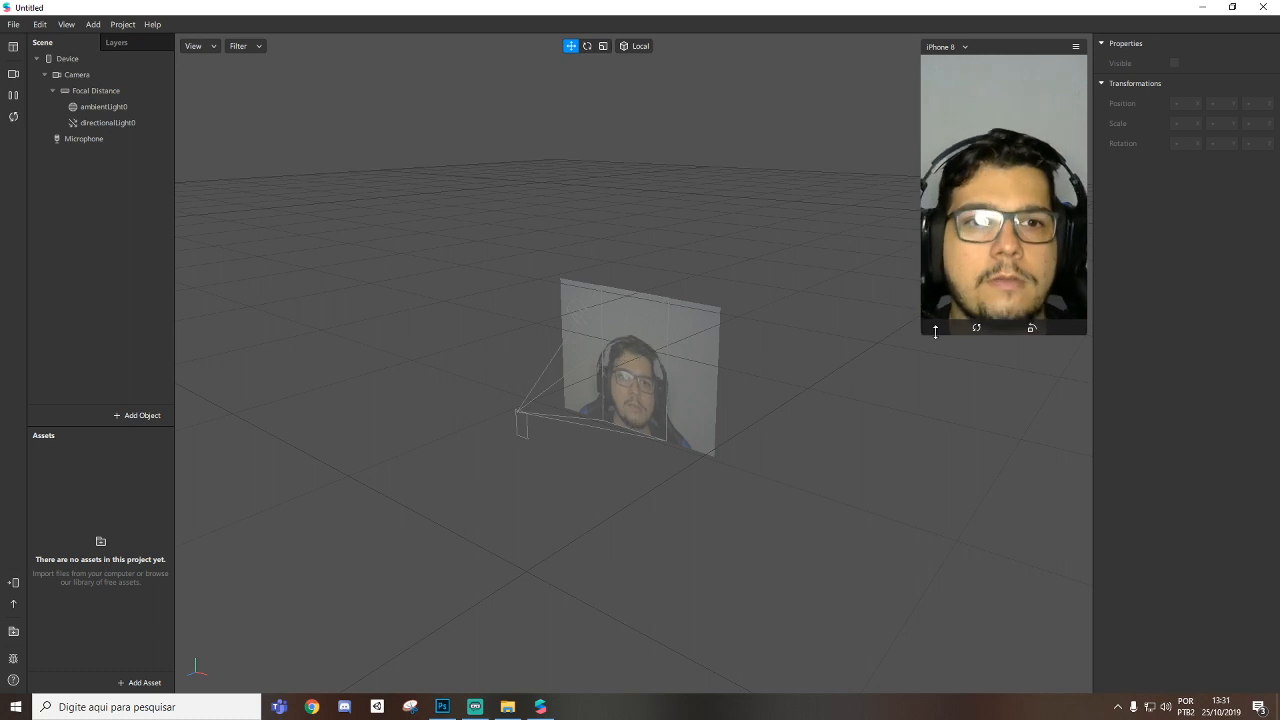
Add a rectangle to the scene and set its size to fill the screen's width and height.
right_click(76, 165)
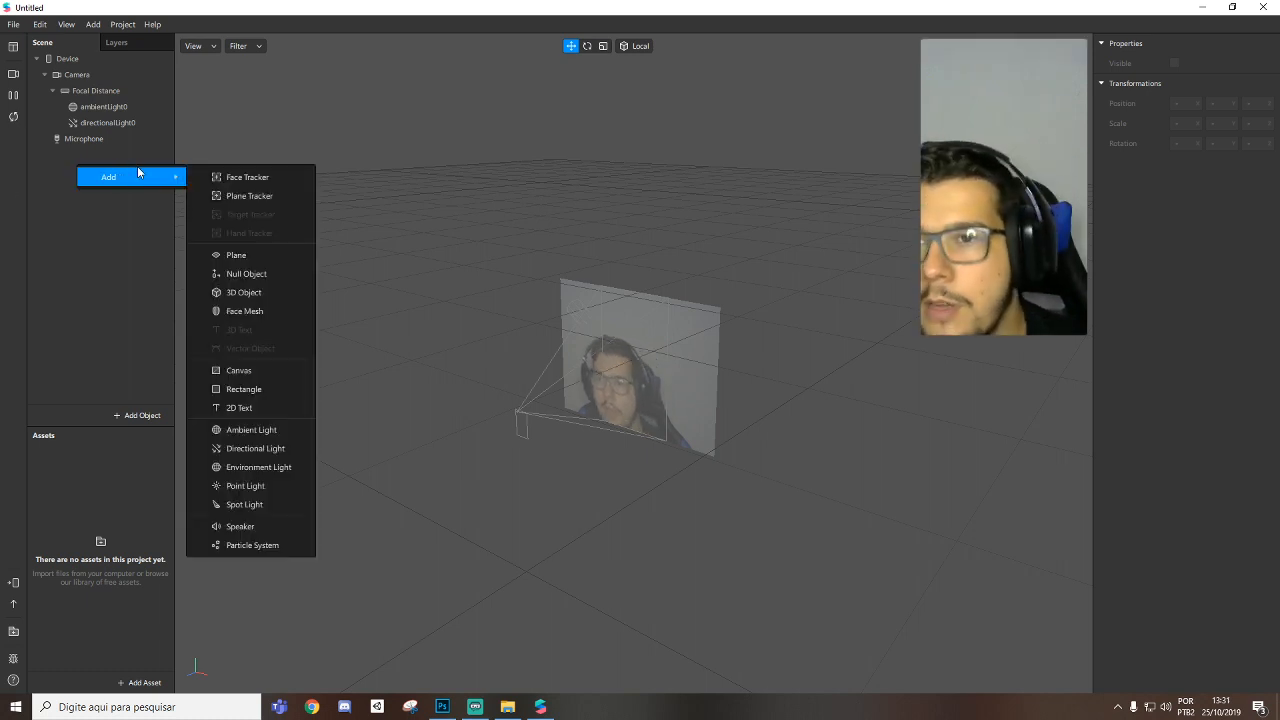
click(258, 388)
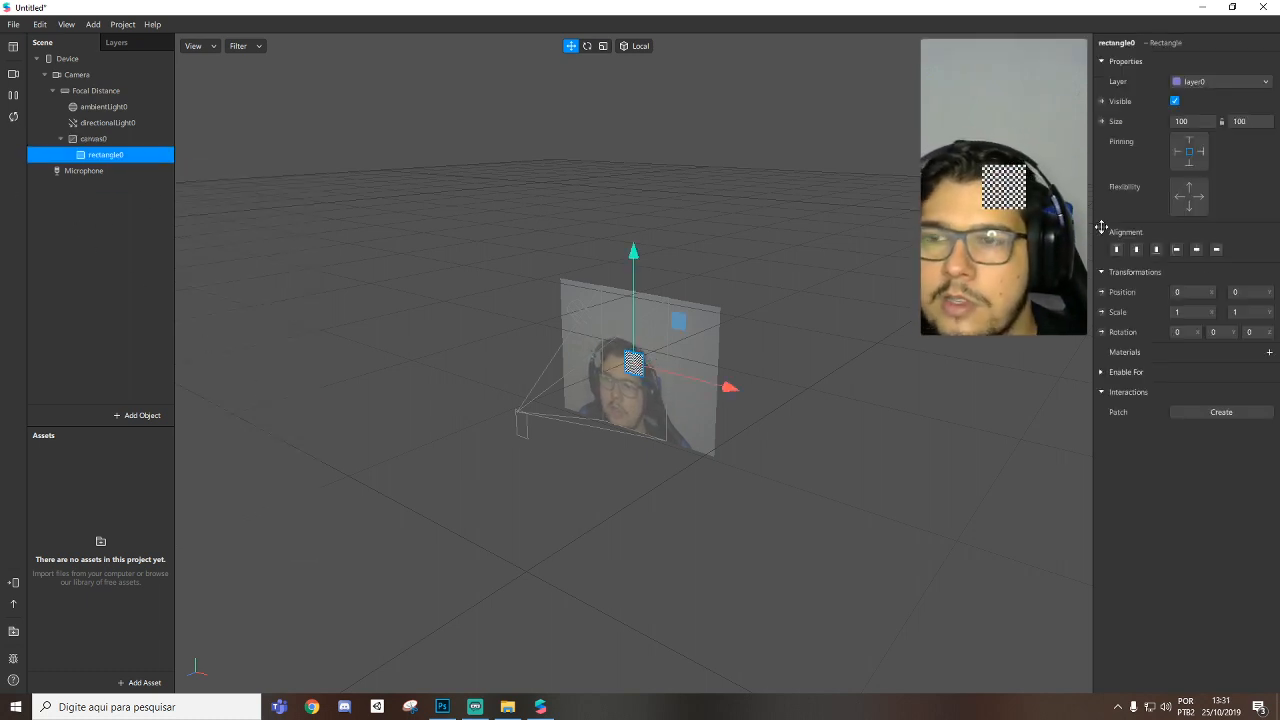
drag(1181, 121, 1249, 119)
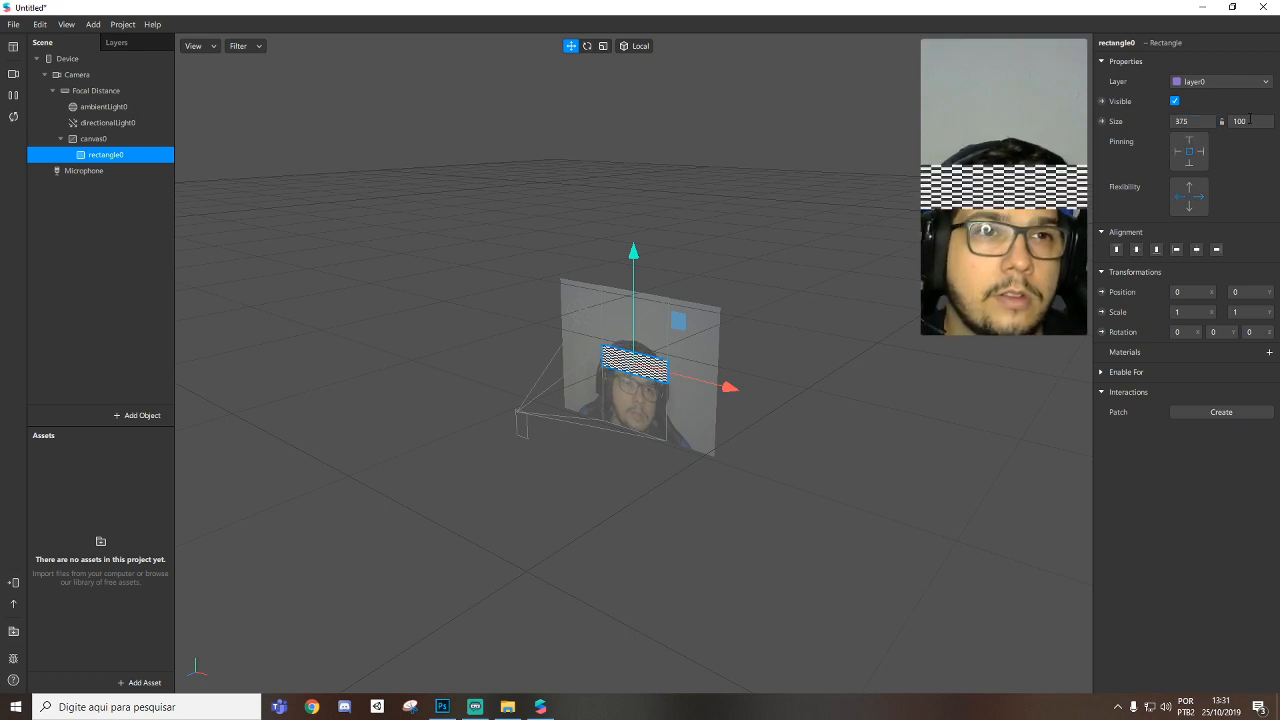
click(1247, 142)
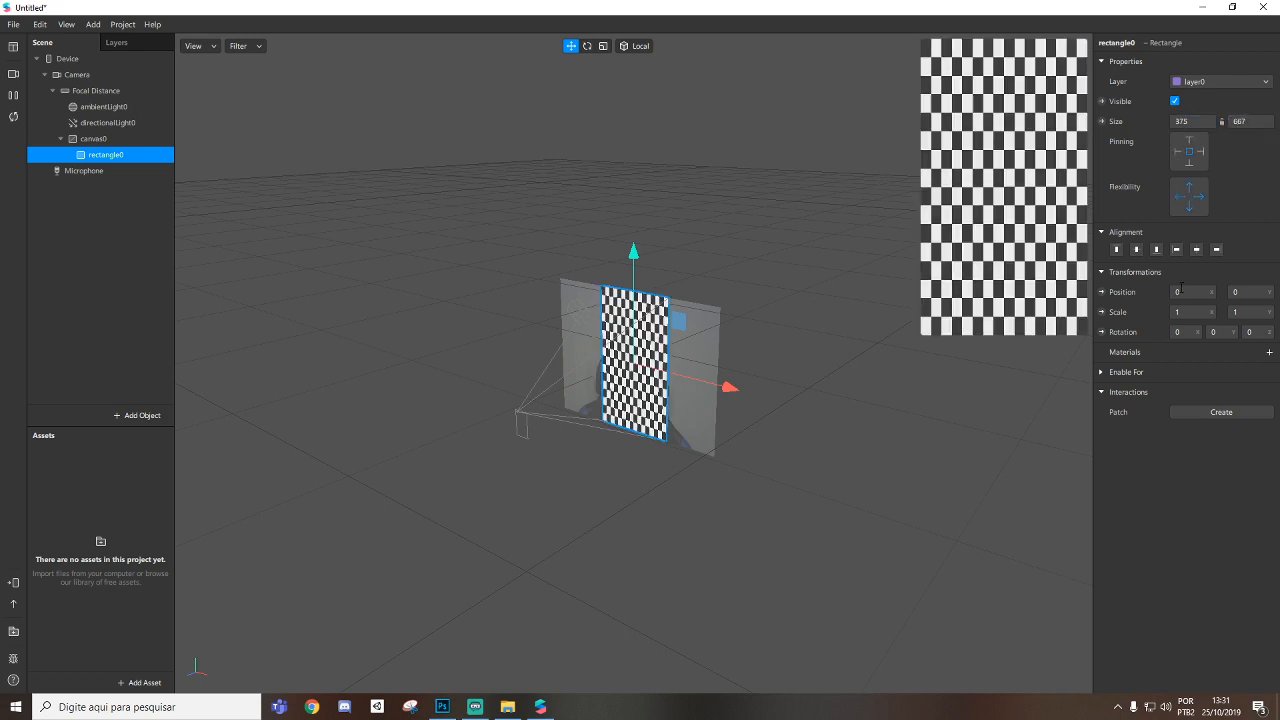
Give the full-screen rectangle a new material and name it materialsegmentação.
click(1270, 352)
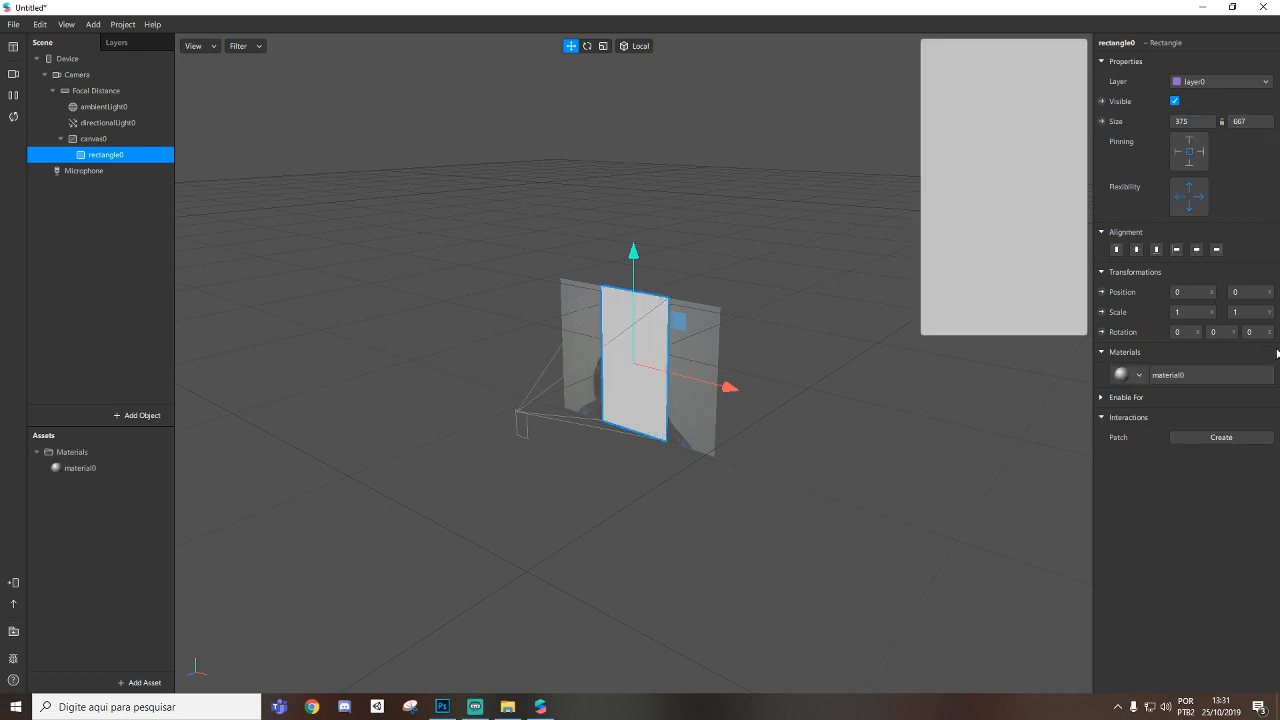
double_click(100, 474)
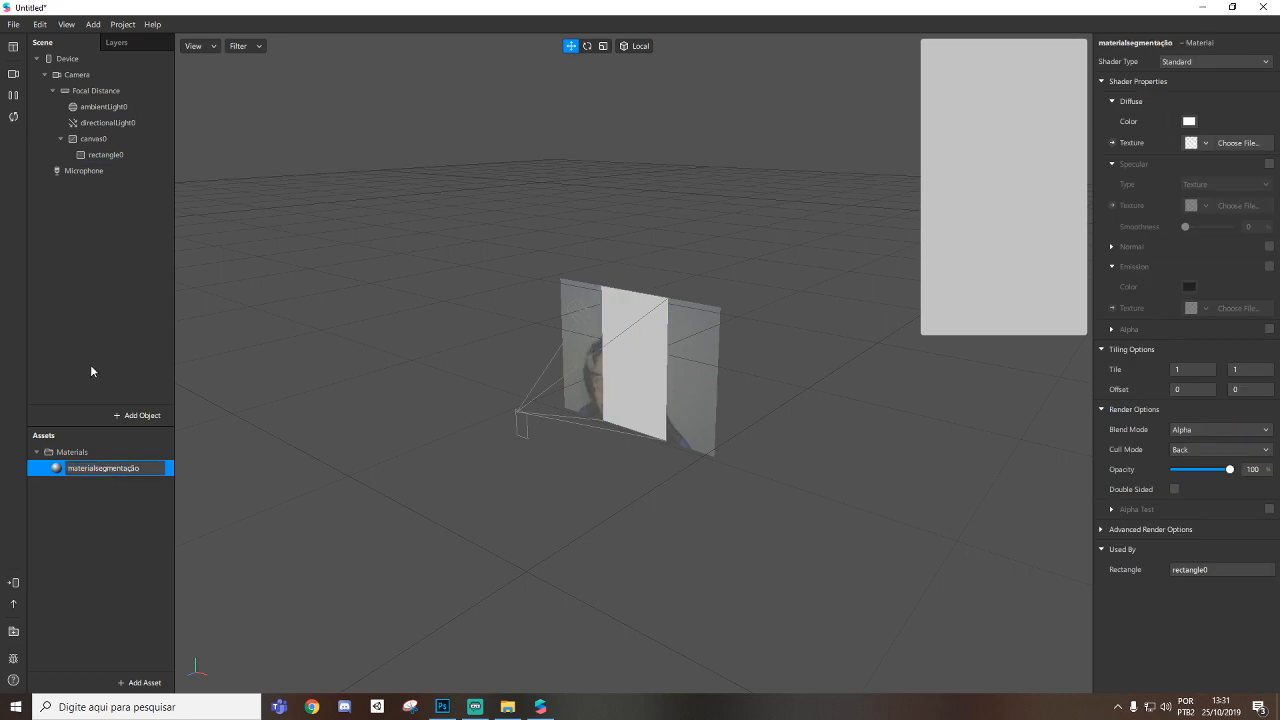
Add a texture extraction and a person segmentation mask to the Camera.
click(80, 77)
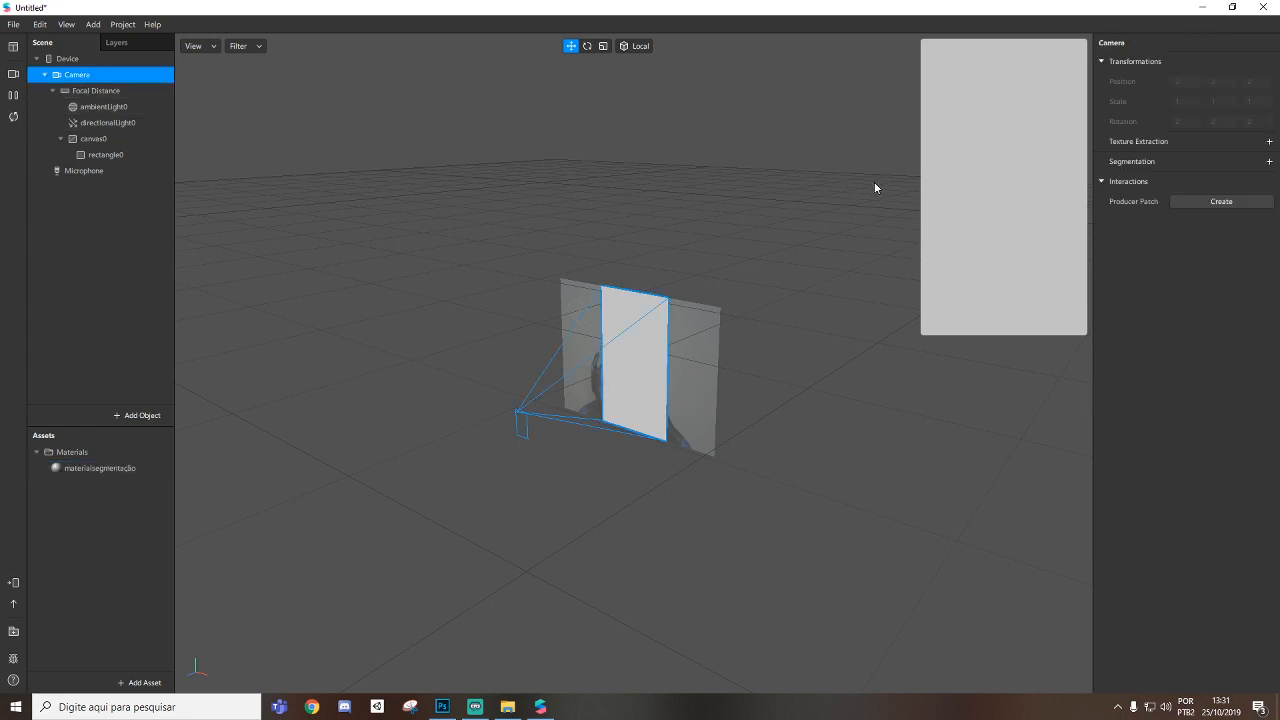
click(1269, 142)
click(1269, 182)
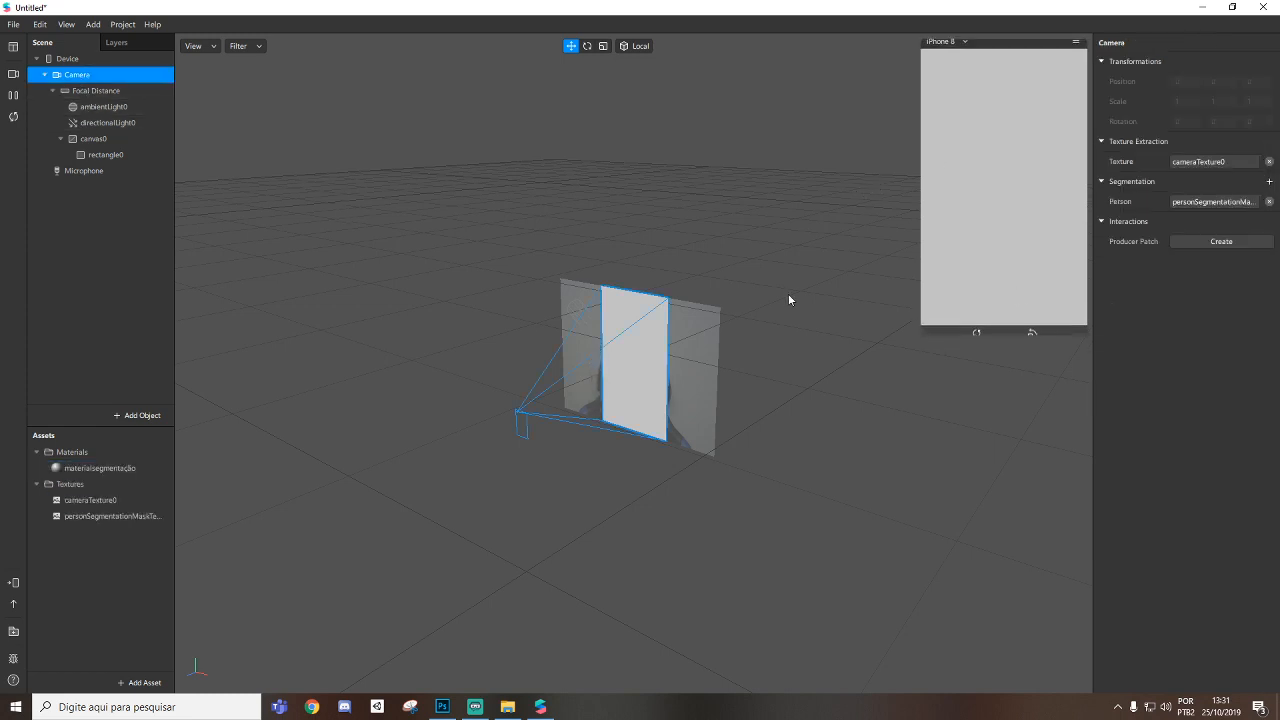
Set the materialsegmentação shader type to Flat and assign cameraTexture0 as its diffuse texture.
click(113, 468)
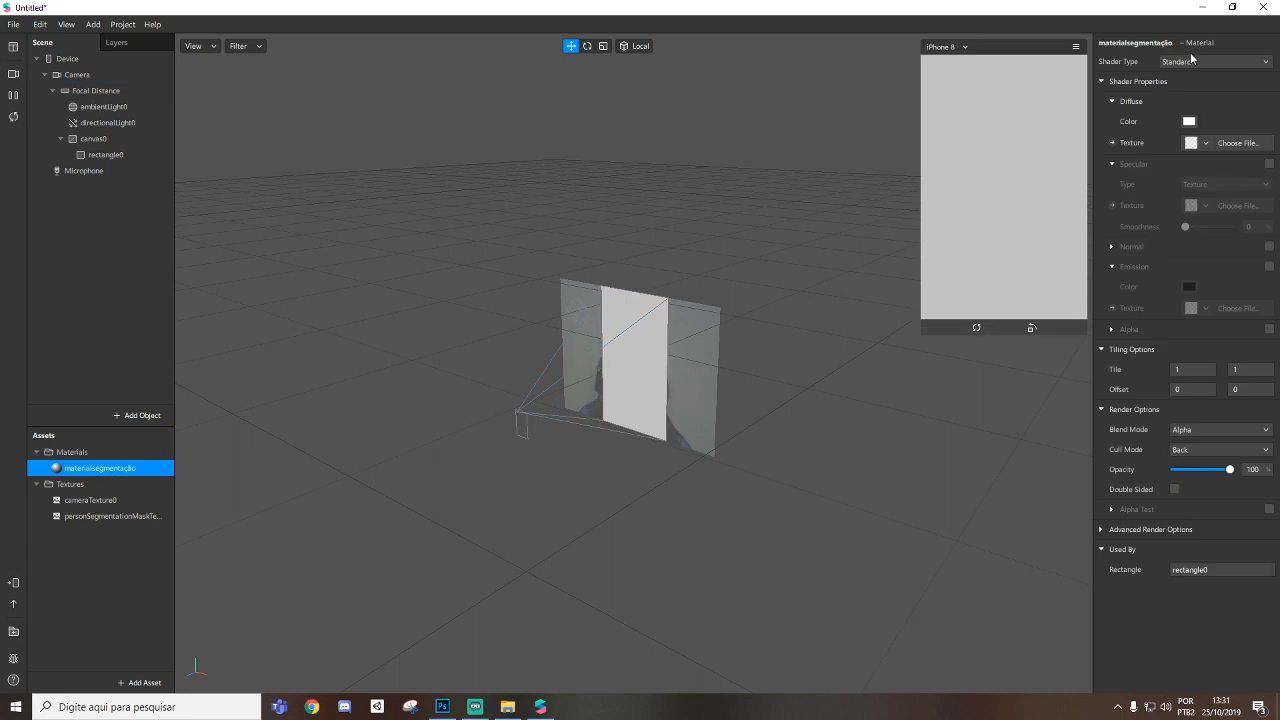
click(1191, 60)
click(1190, 66)
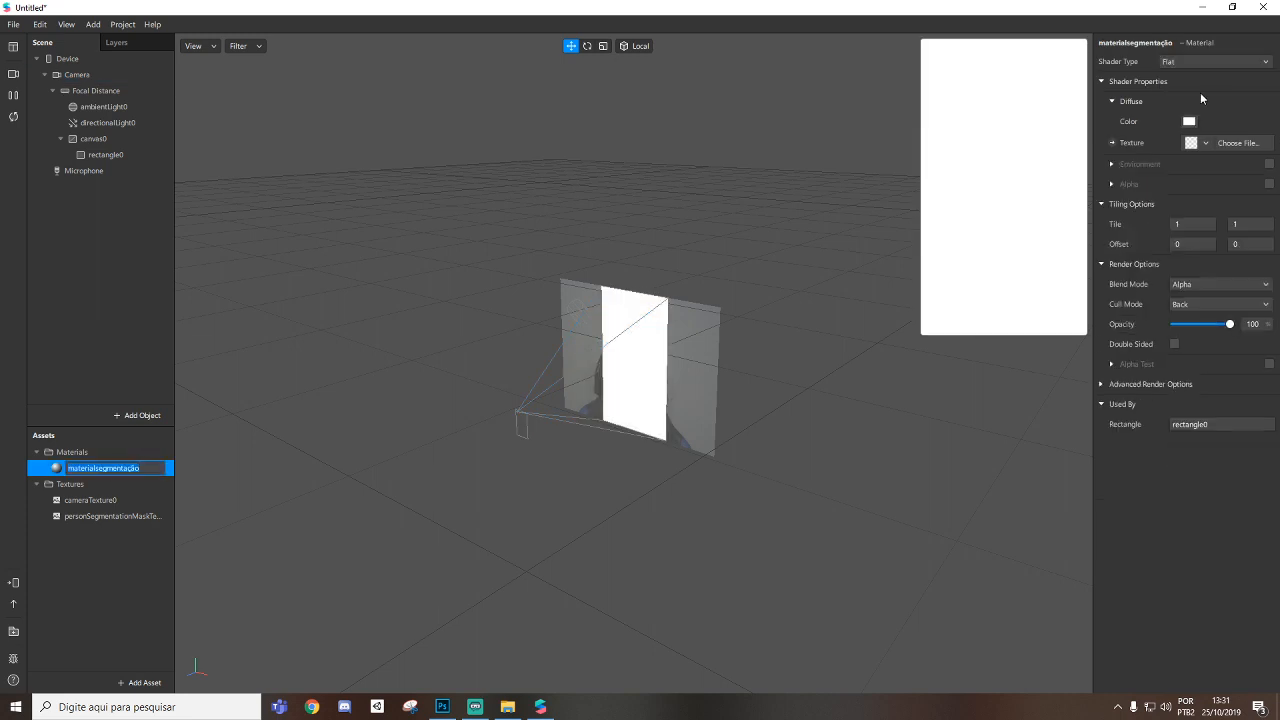
click(1230, 62)
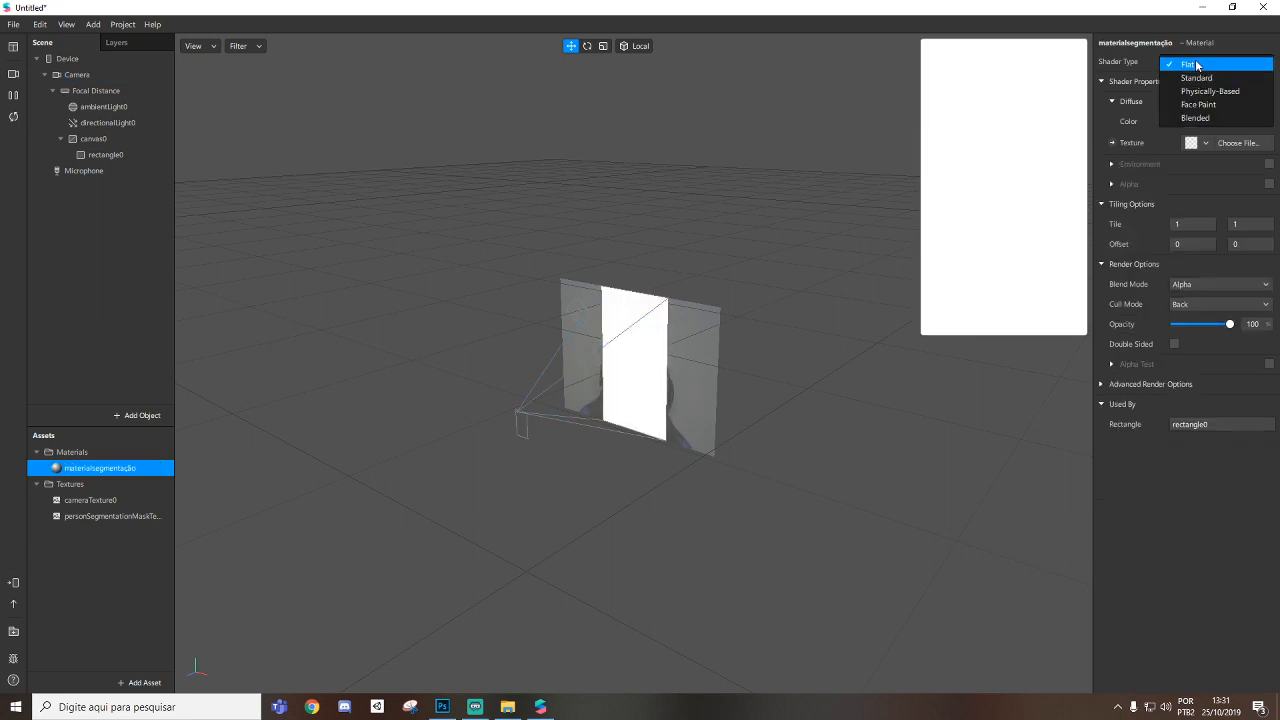
click(1197, 65)
click(1204, 146)
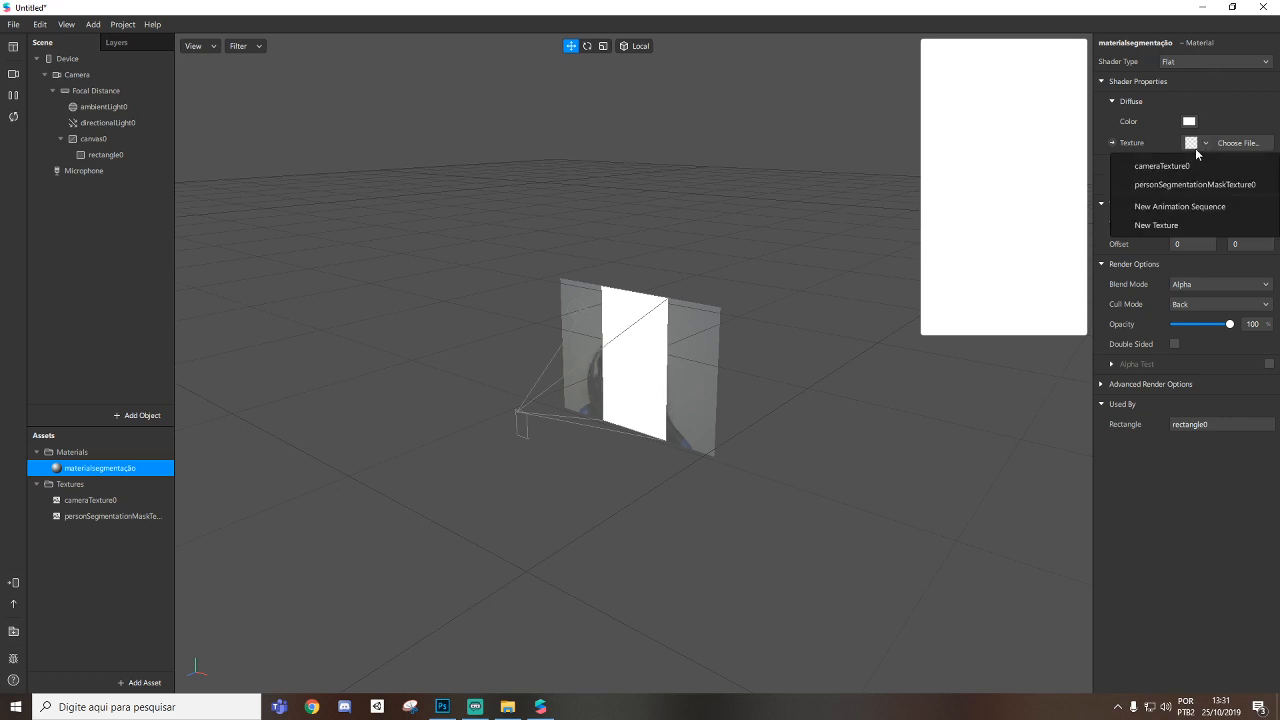
click(1180, 165)
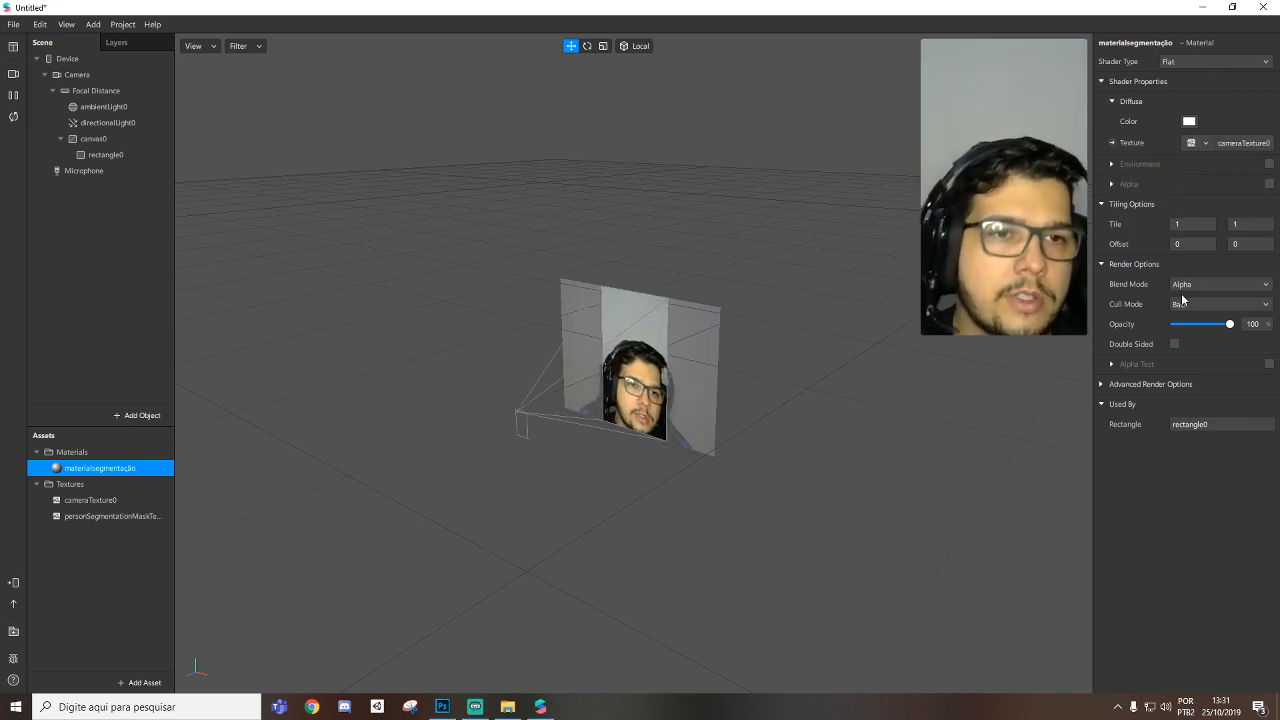
Enable Alpha on materialsegmentação and assign personSegmentationMaskTexture0 as its alpha texture.
click(1111, 184)
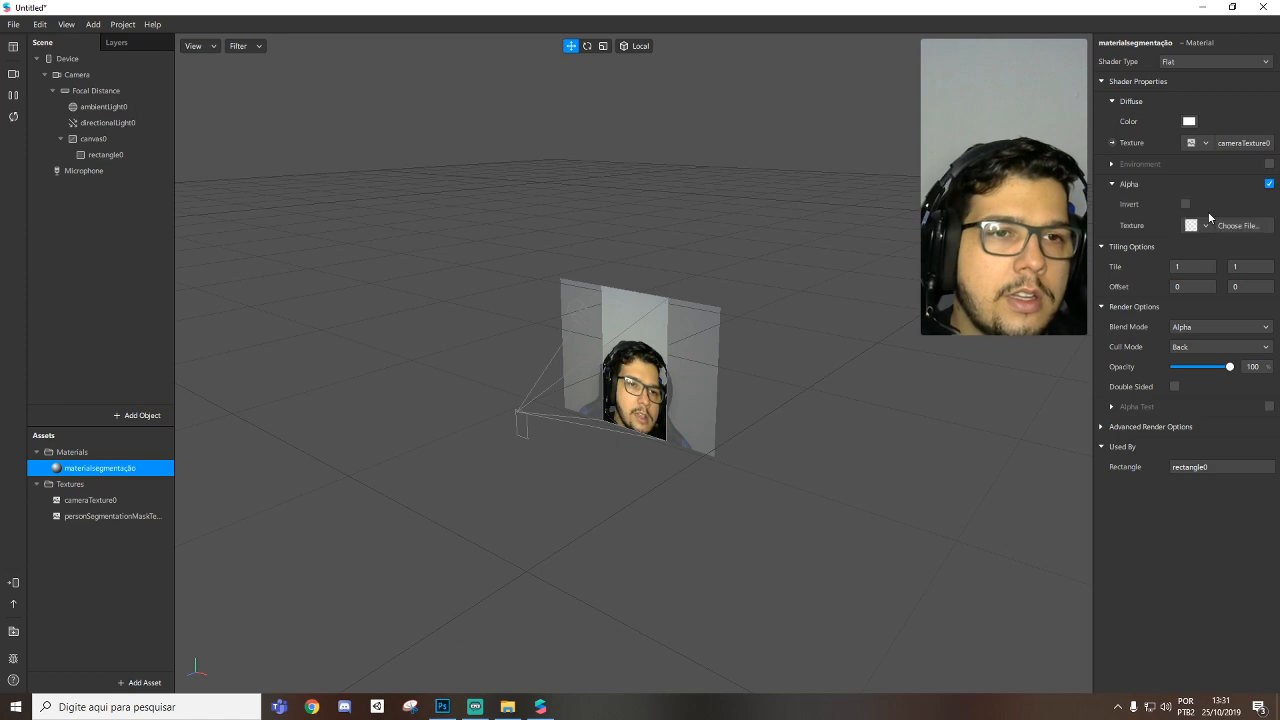
click(1206, 225)
click(1150, 265)
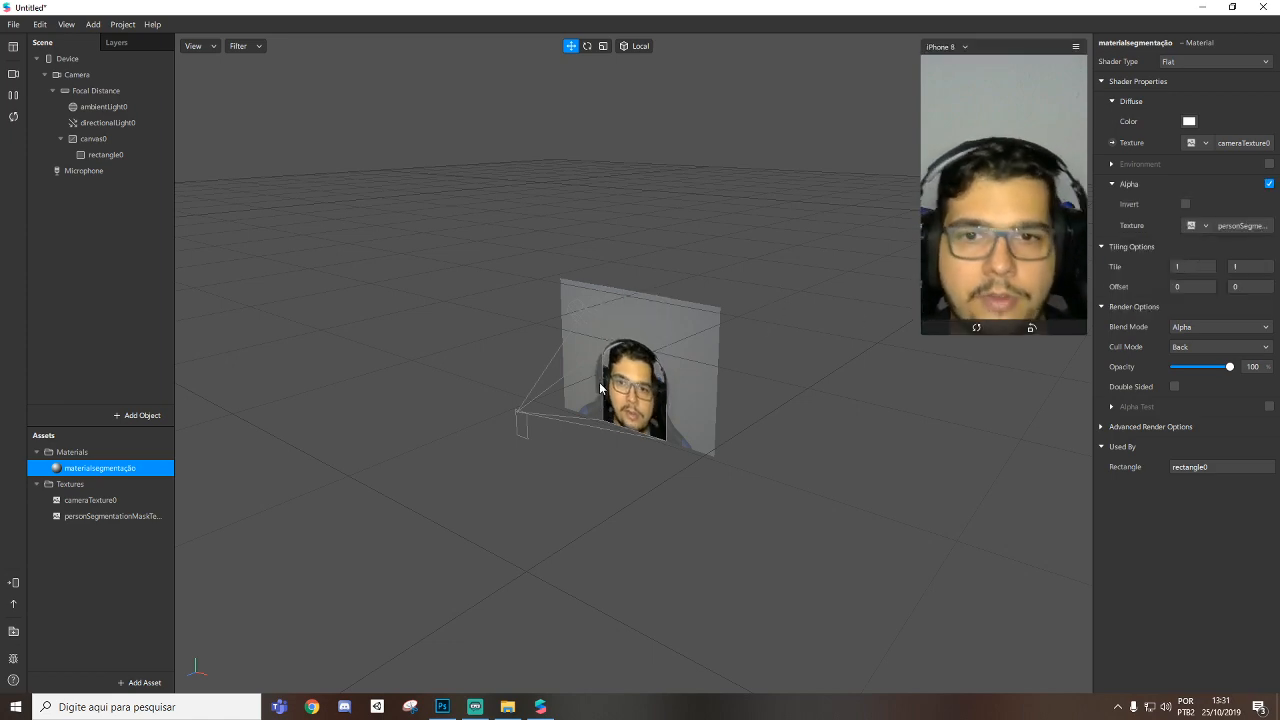
Add a second rectangle to canvas0 and place it above rectangle0 in the scene hierarchy.
scroll(600, 388, up, 1)
scroll(566, 326, up, 5)
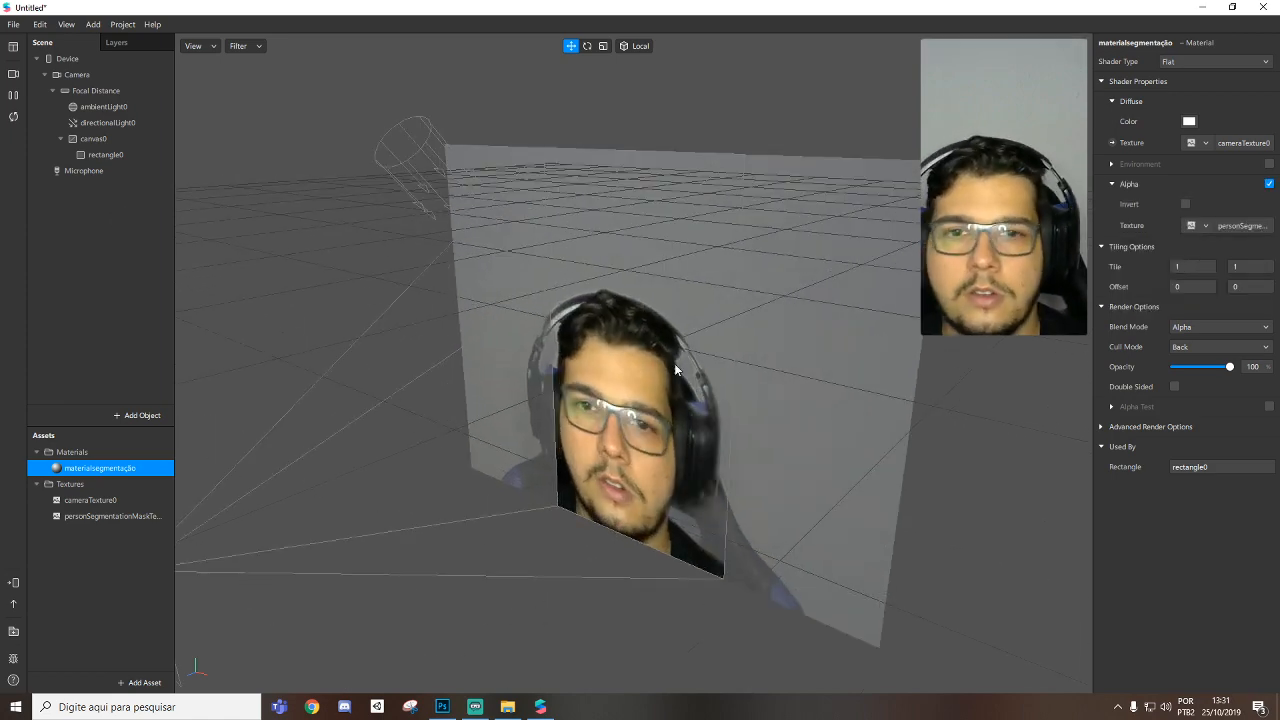
drag(674, 370, 790, 320)
click(93, 138)
right_click(100, 139)
mouse_move(153, 158)
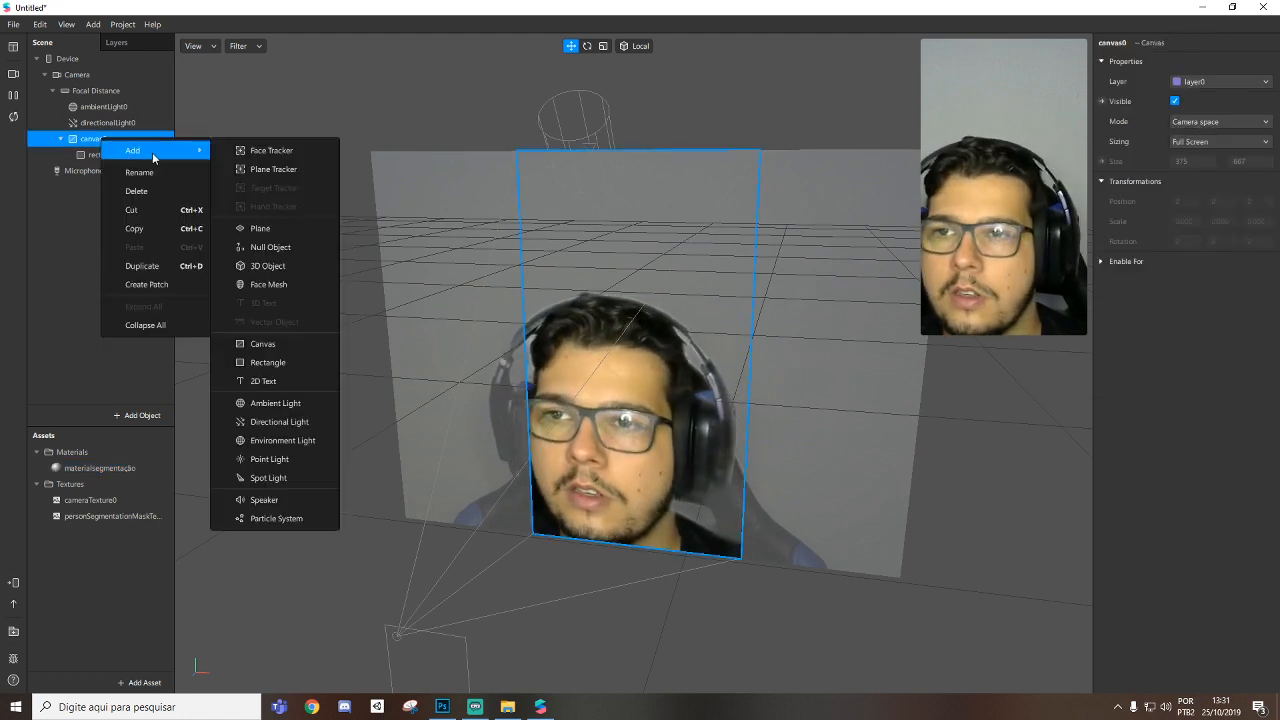
click(267, 362)
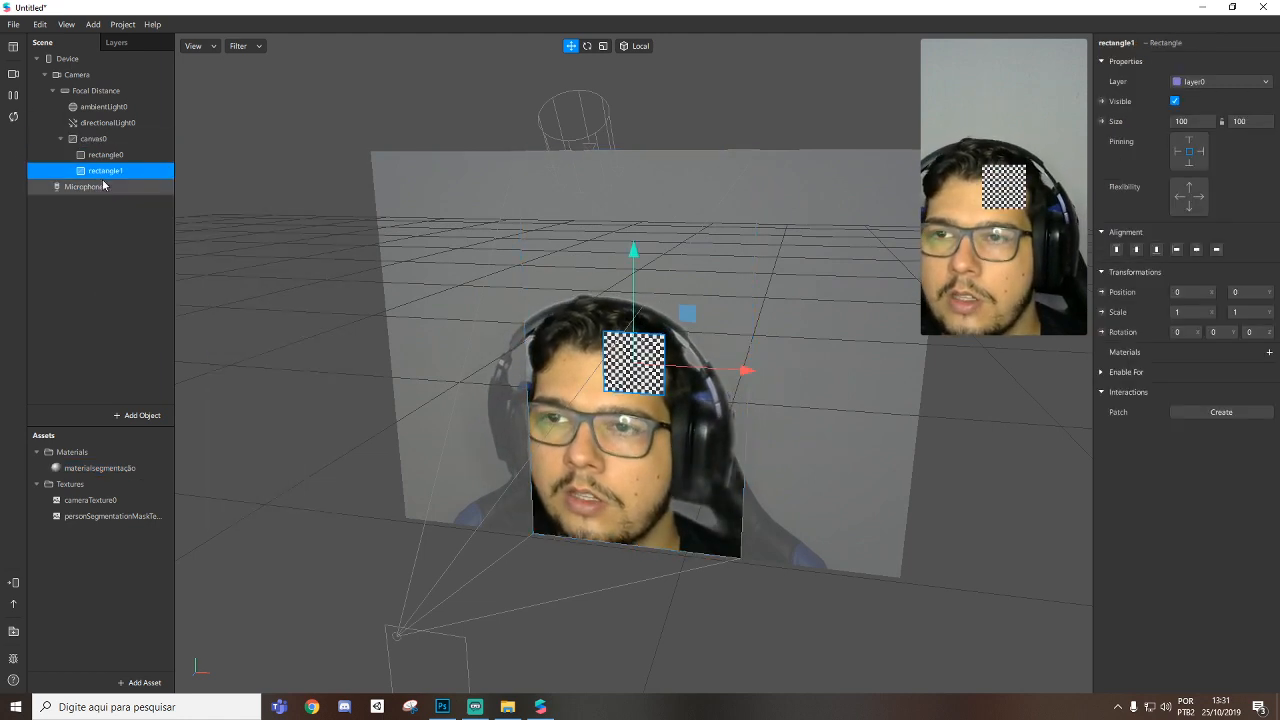
drag(103, 172, 106, 150)
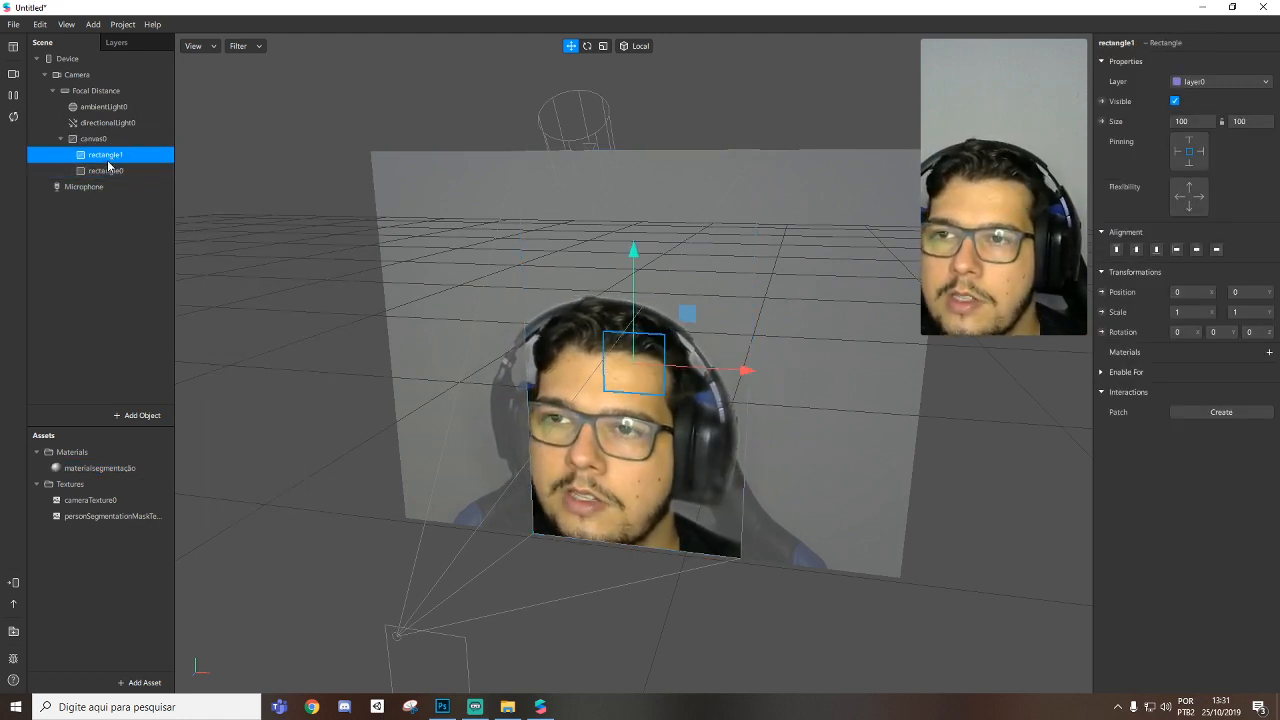
Set rectangle1's size to fill the canvas's width and height.
click(1184, 122)
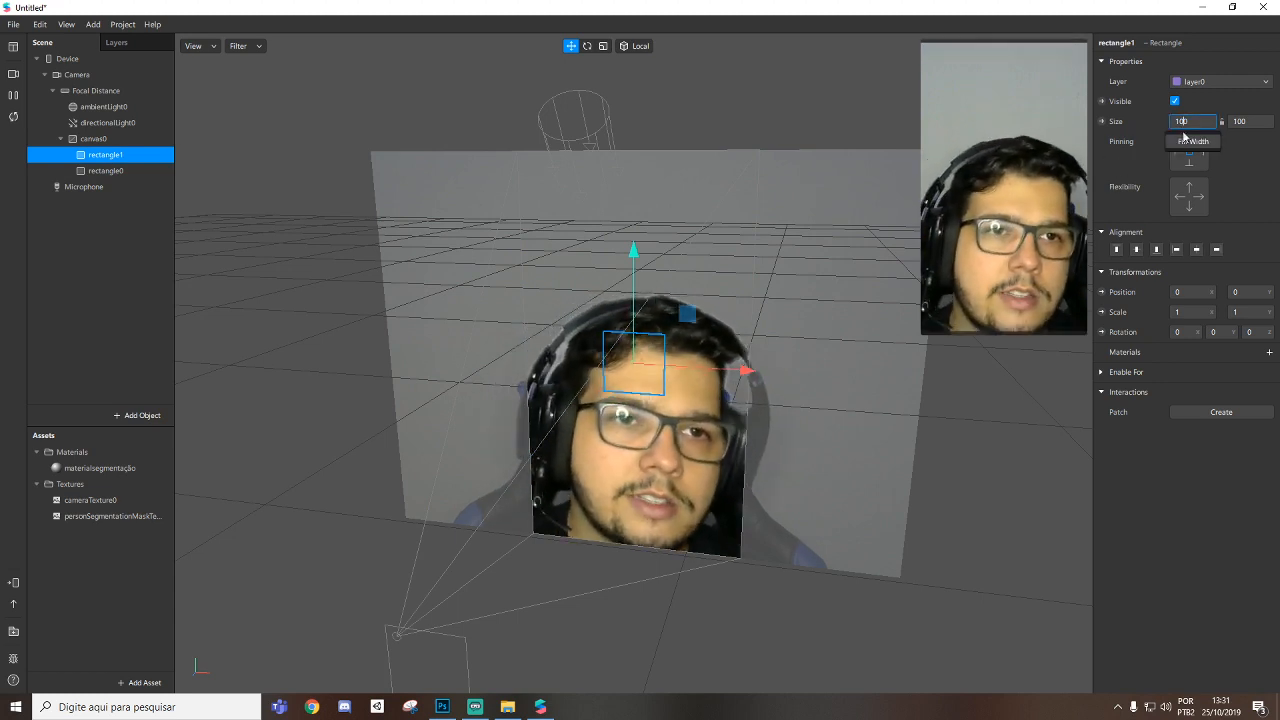
click(1193, 141)
click(1245, 121)
click(1250, 141)
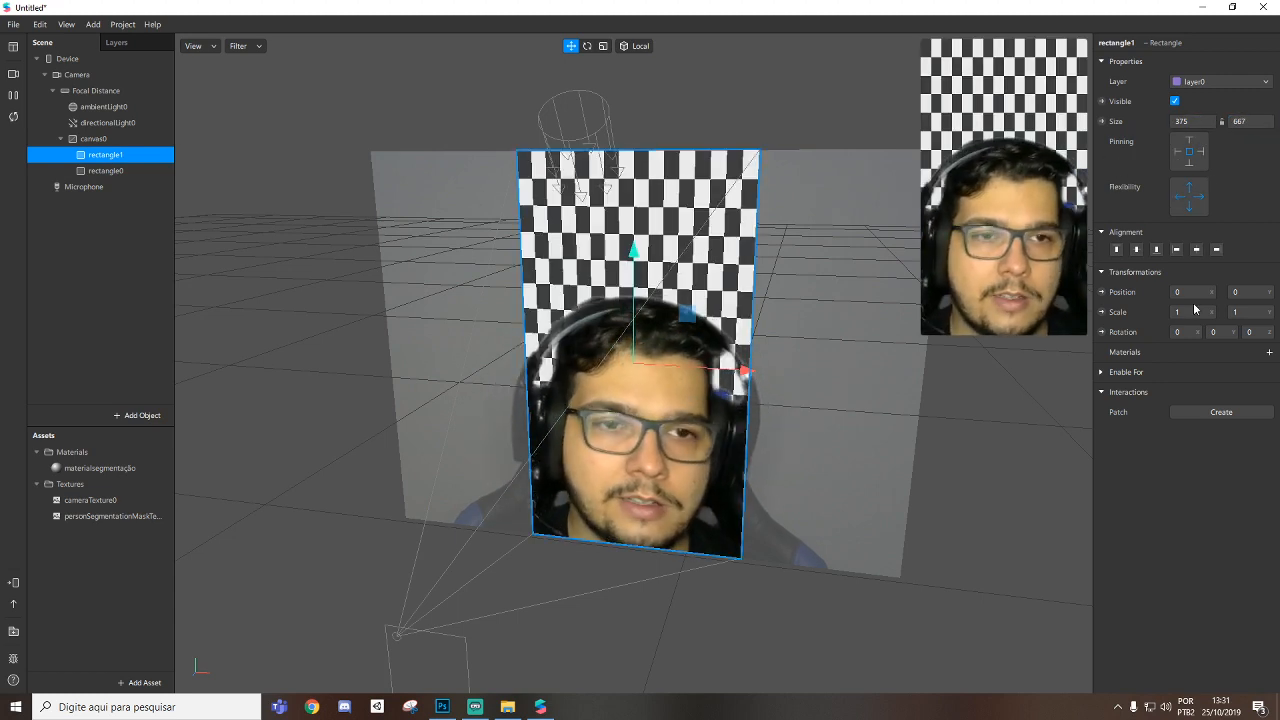
Create a new material for rectangle1 and name it materialbackround.
click(1269, 352)
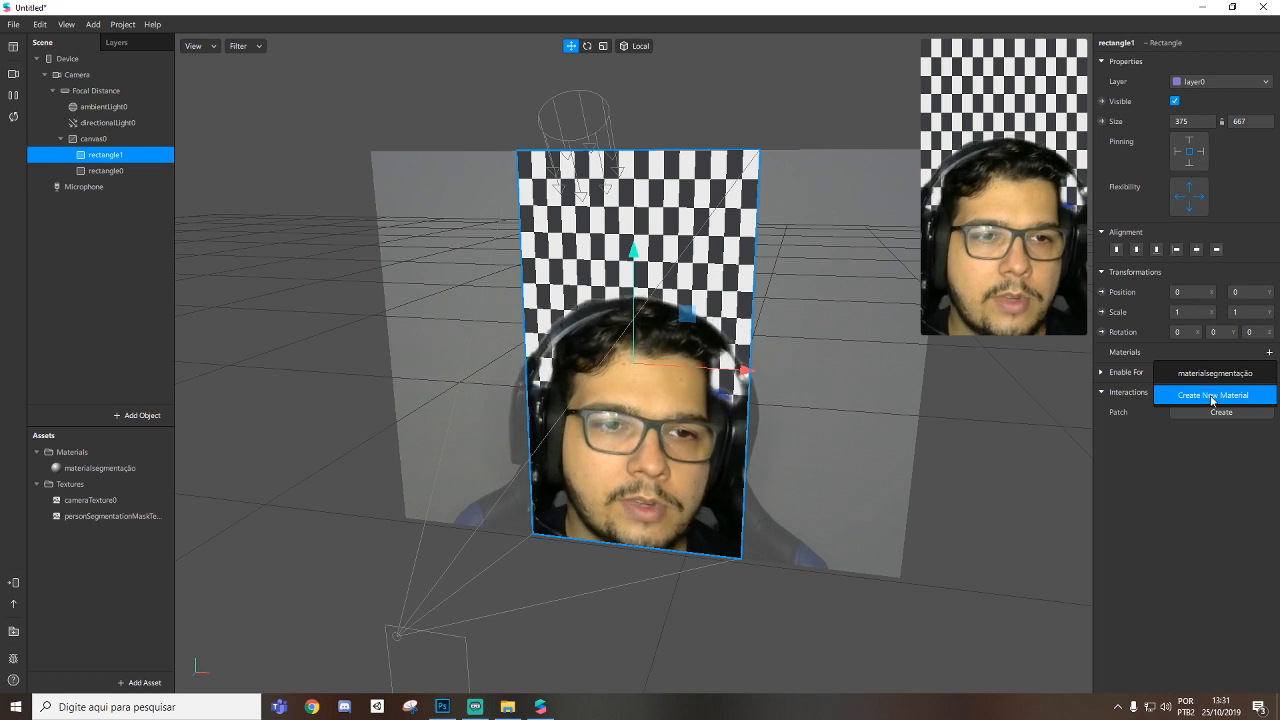
click(1212, 395)
double_click(95, 484)
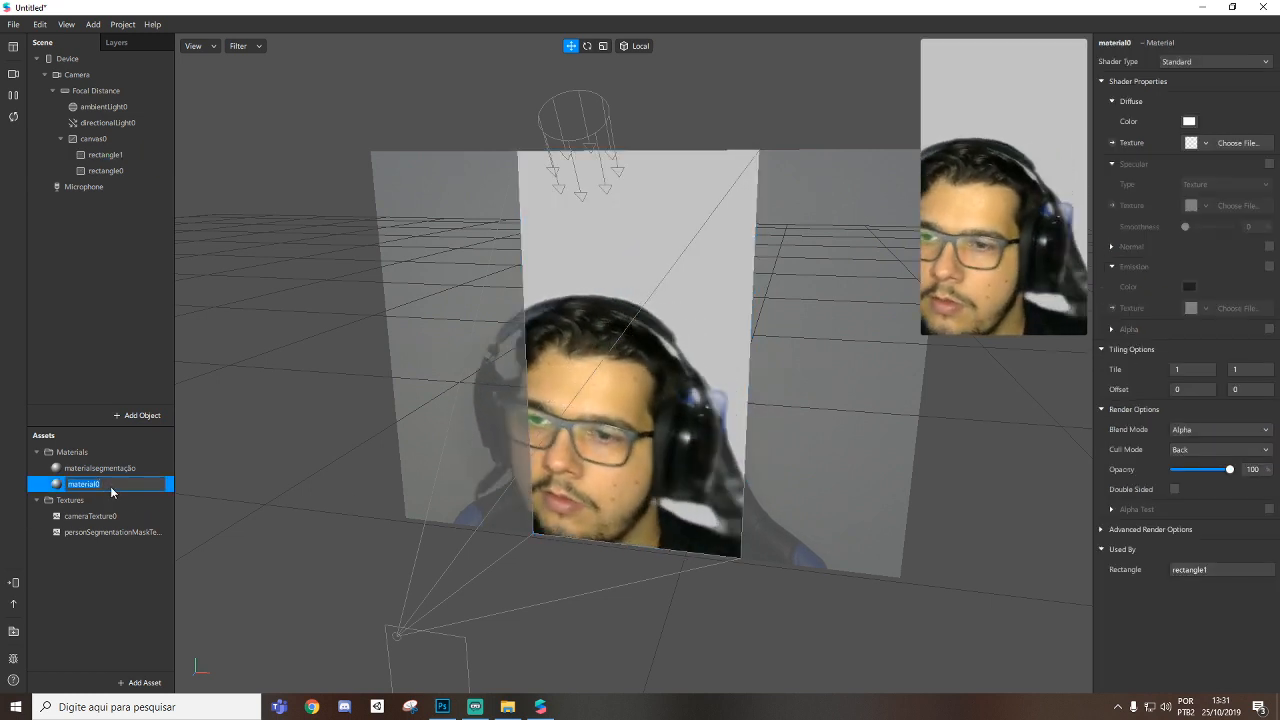
text(materialbackground)
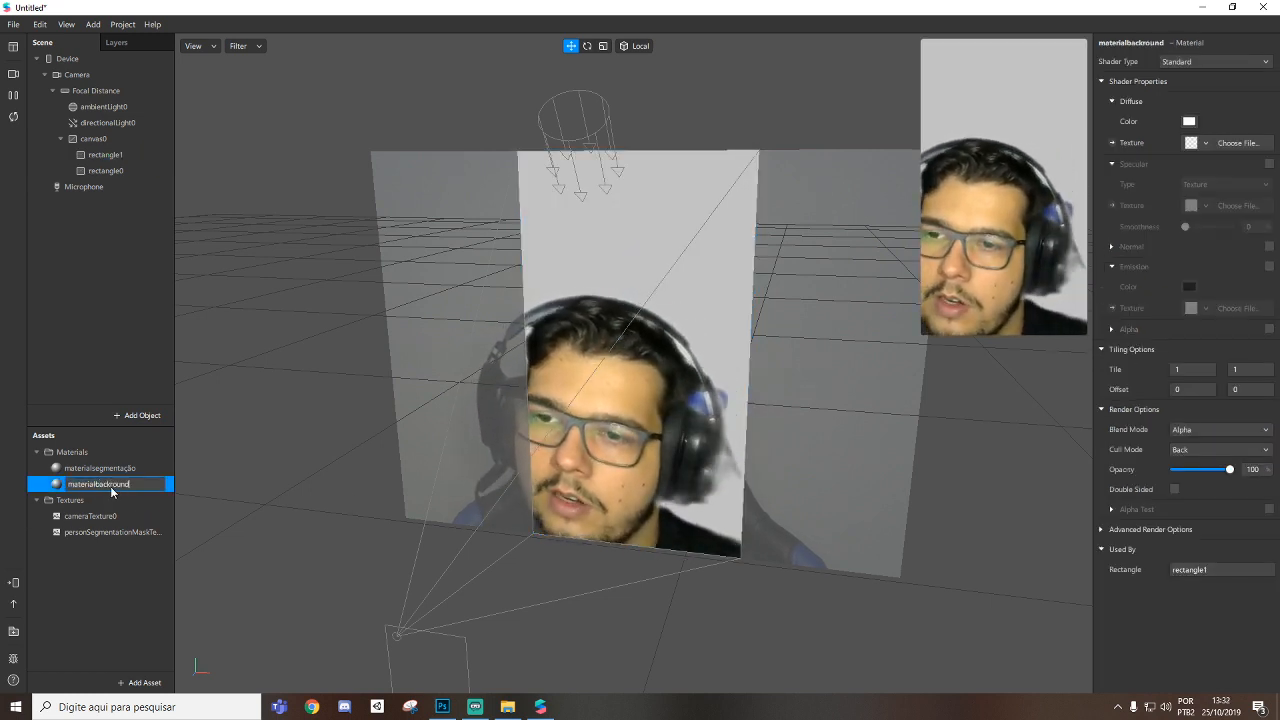
Correct the new material's name to materialbackground and set its diffuse color to red.
key(Return)
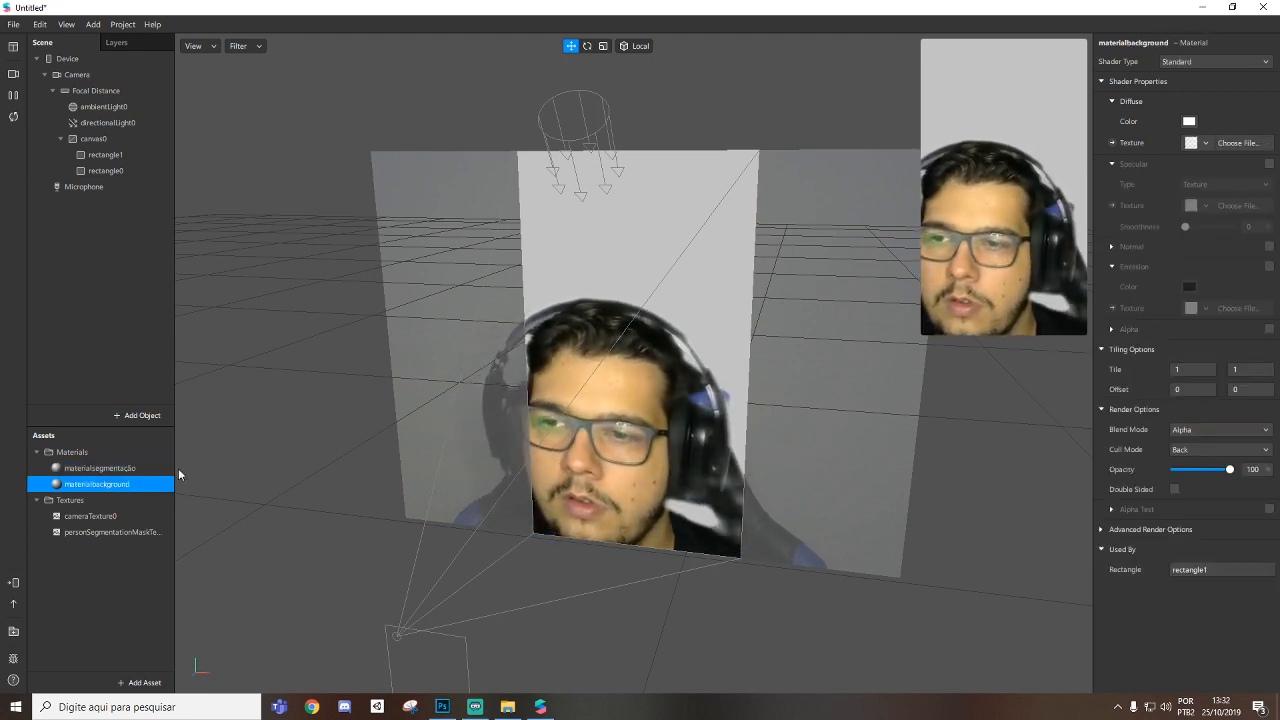
click(1188, 121)
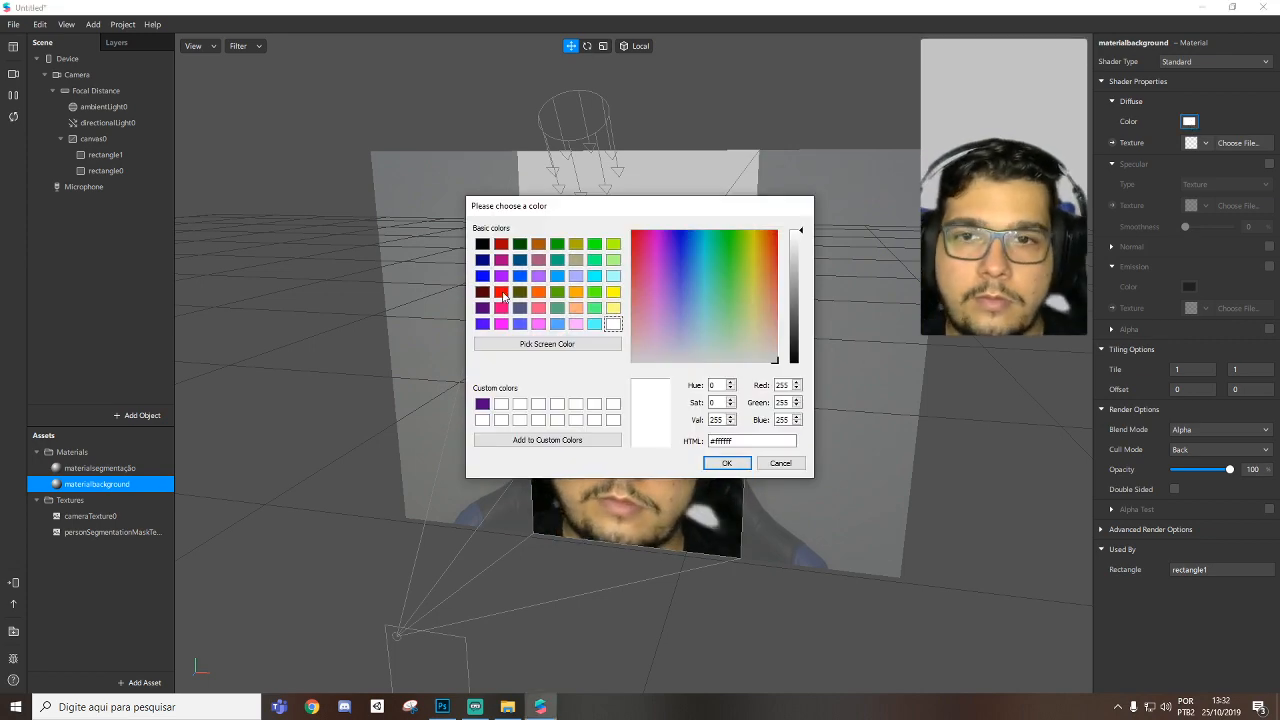
click(501, 292)
click(727, 463)
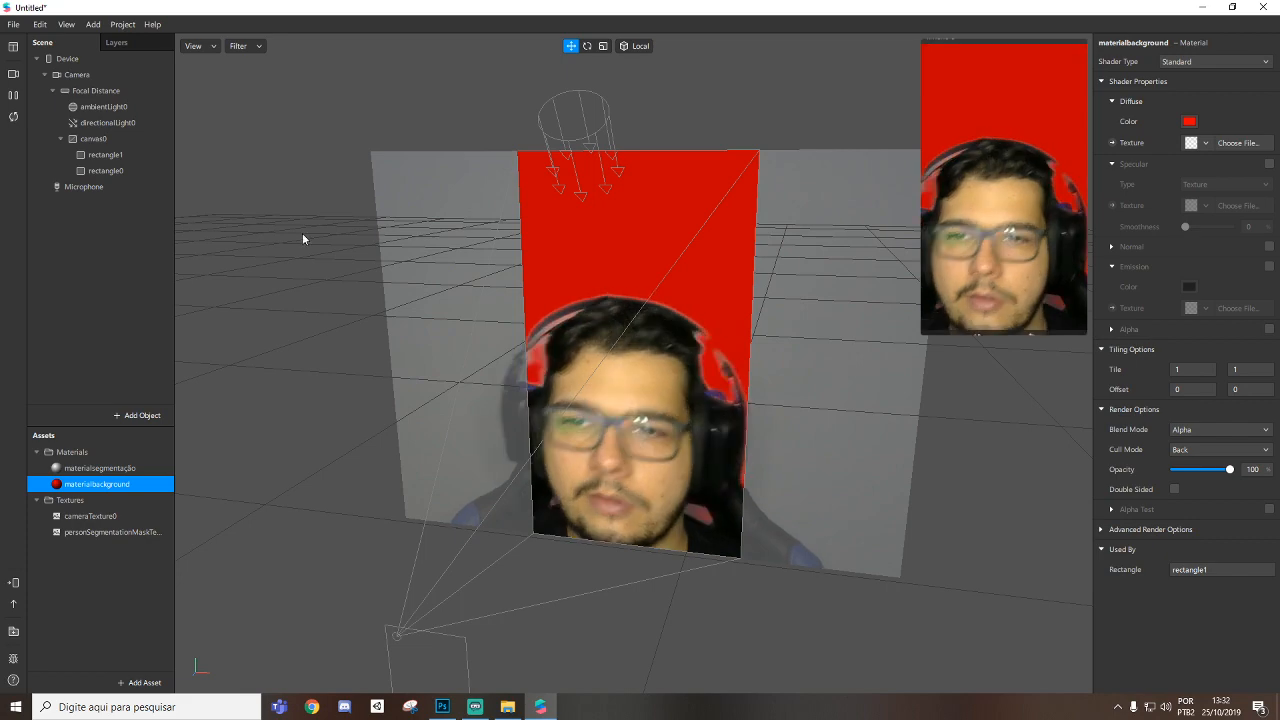
Import the 0to9 PNG from the Aulasegmcomobject folder into the project's assets.
click(147, 613)
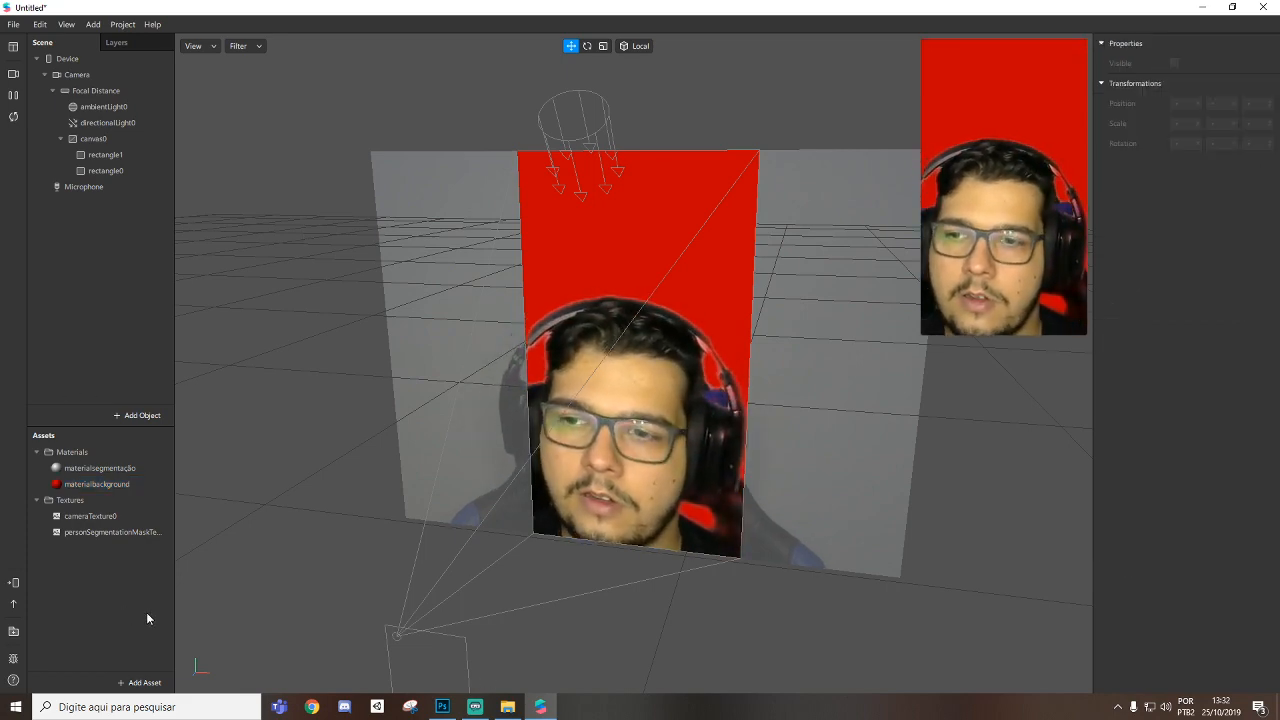
click(508, 706)
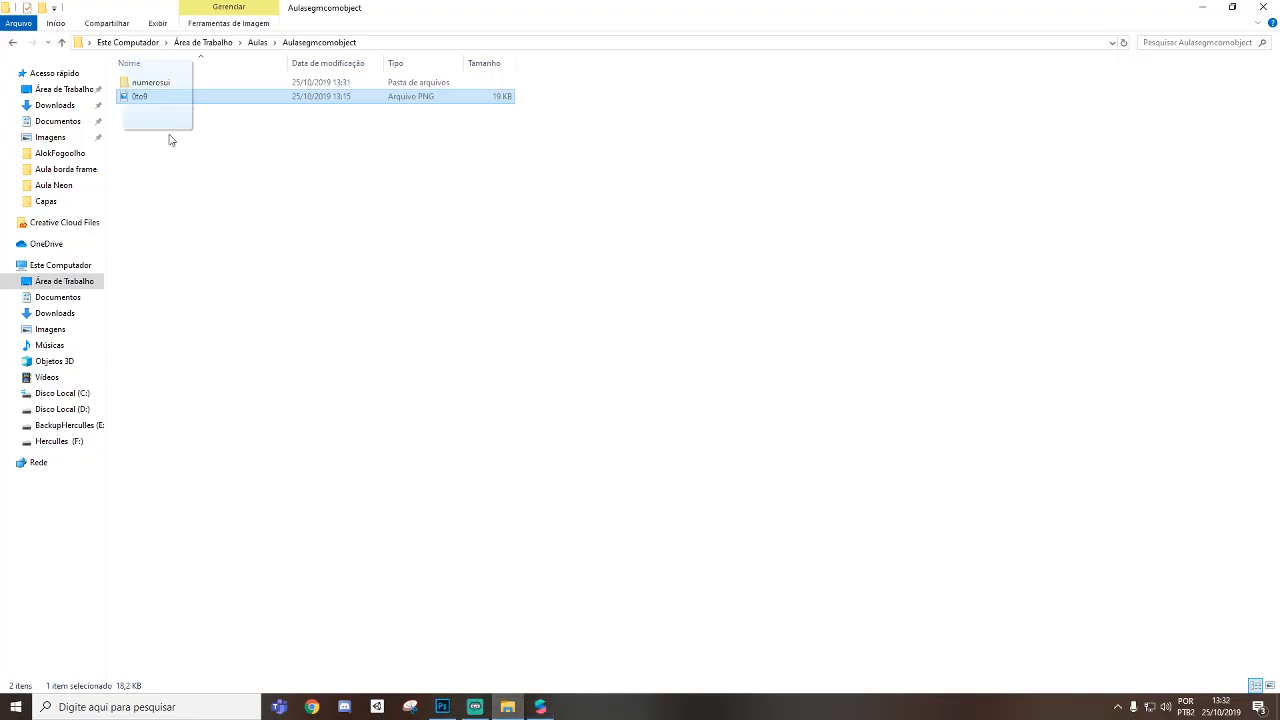
drag(170, 140, 82, 570)
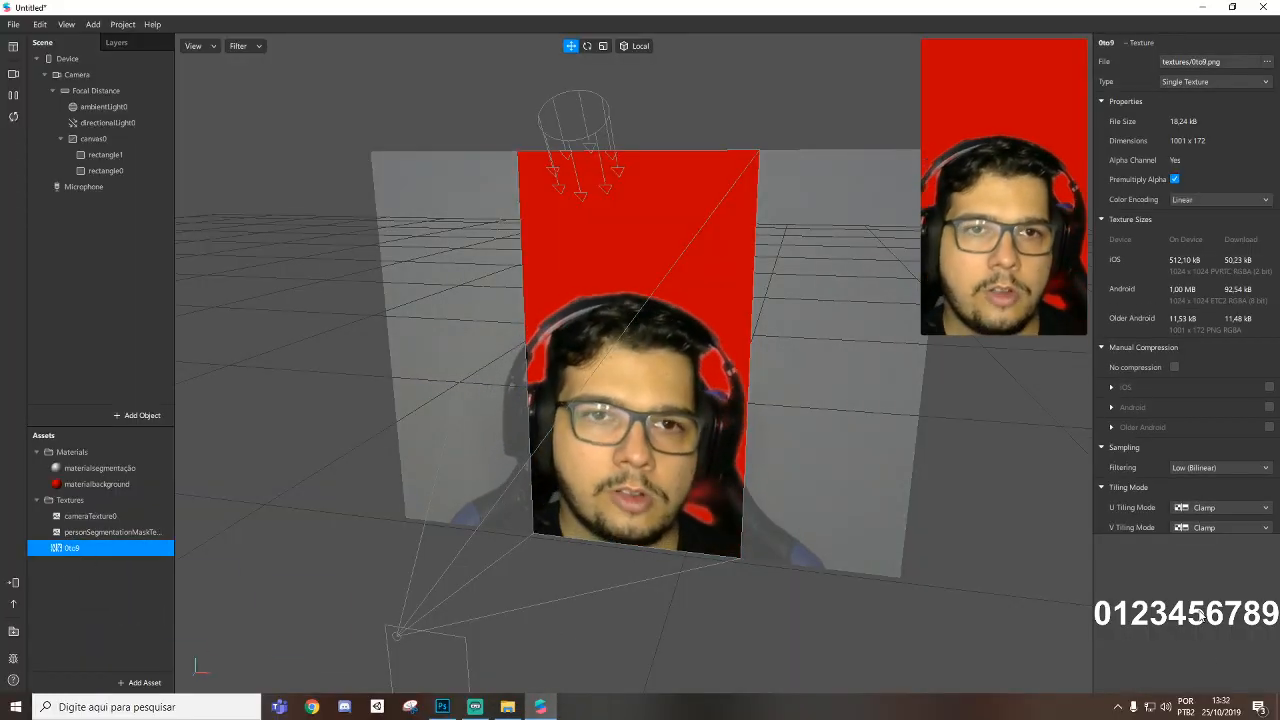
mouse_move(446, 709)
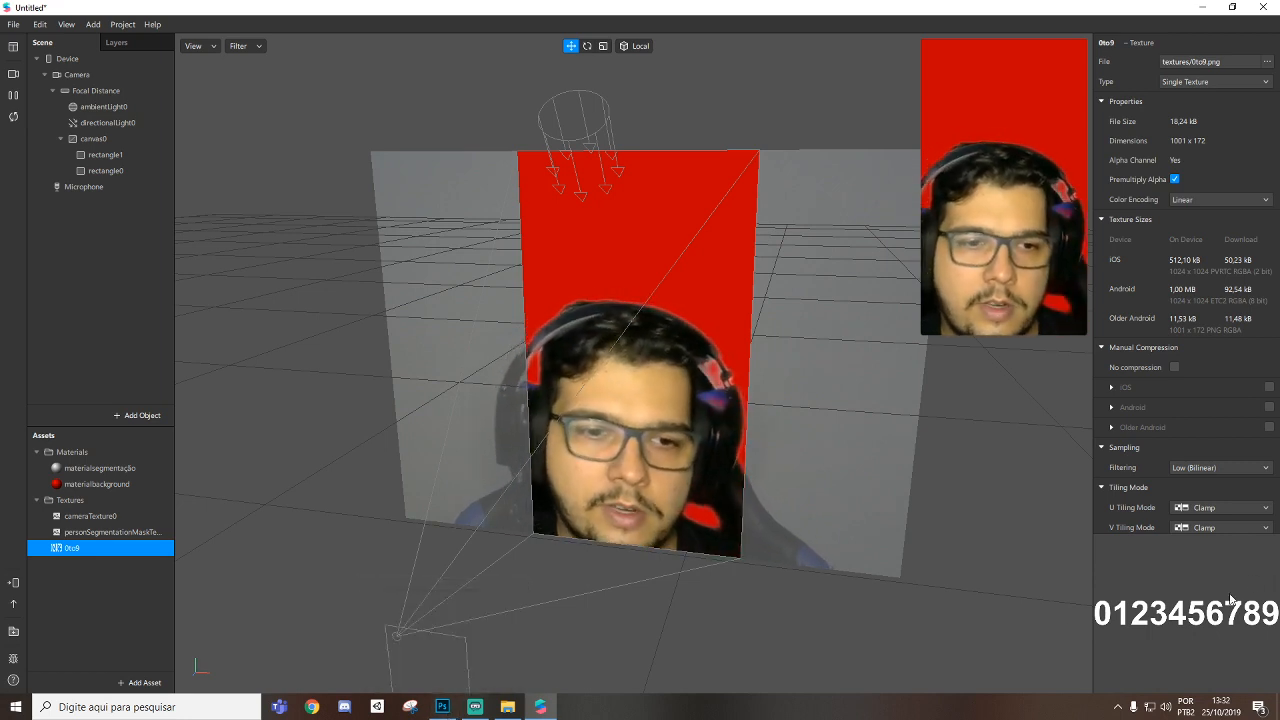
Set the 0to9 texture's type to Sprite Sheet and enable No compression for it.
click(77, 551)
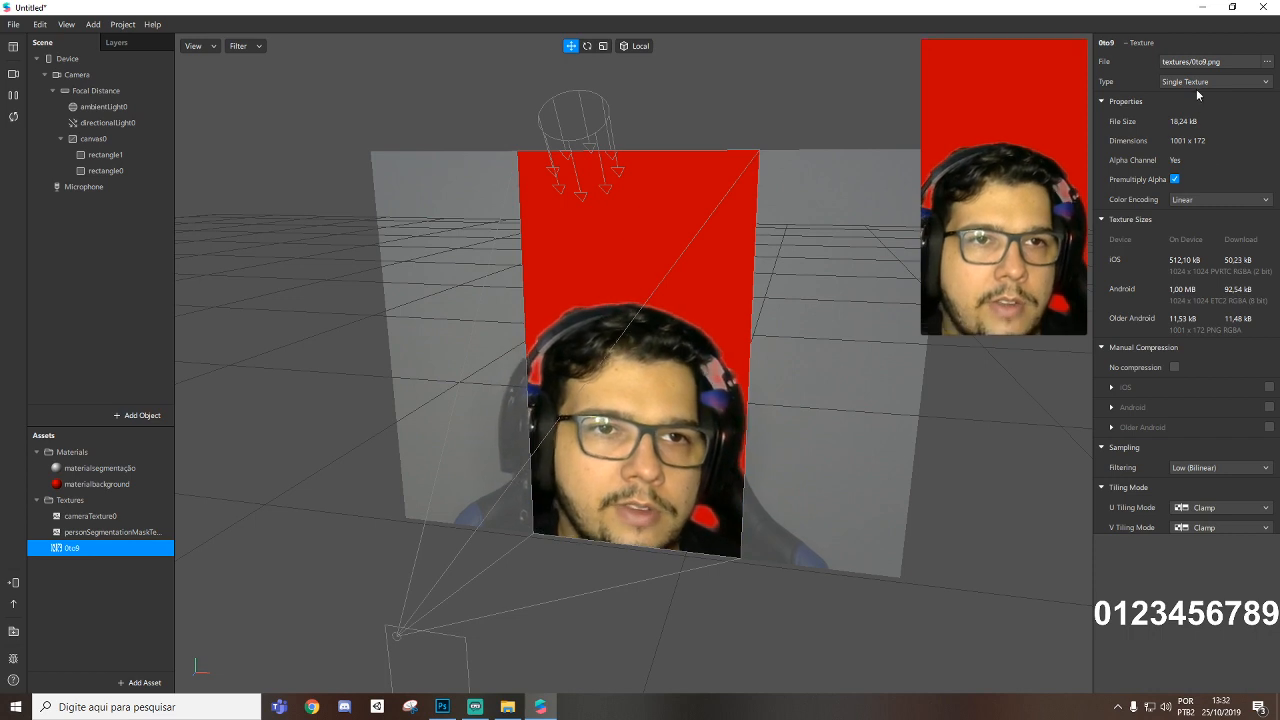
click(1200, 84)
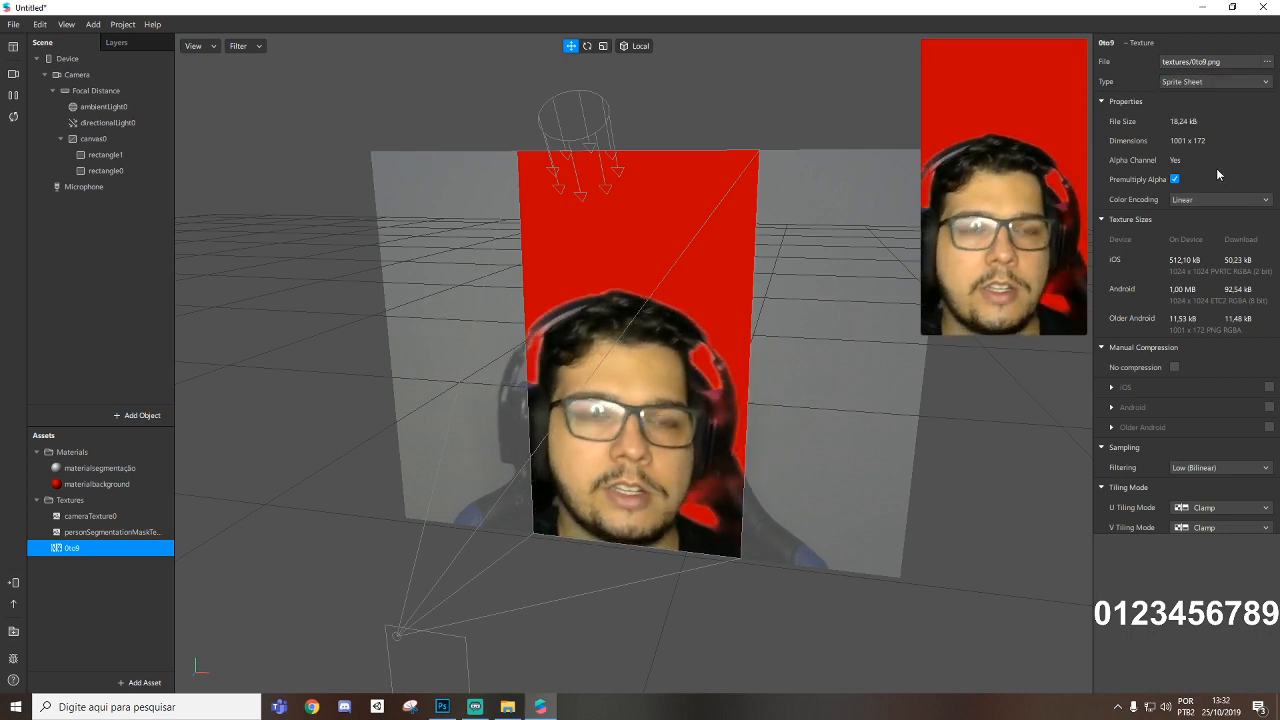
scroll(1182, 283, down, 3)
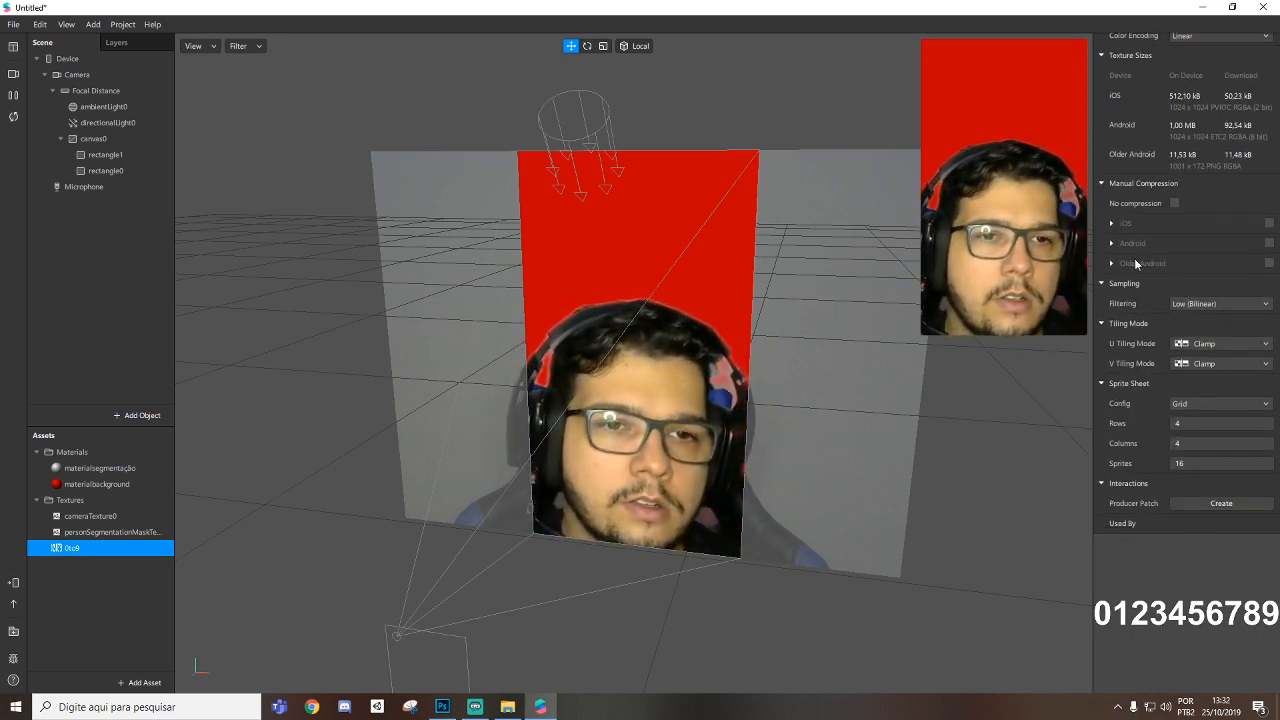
click(1174, 203)
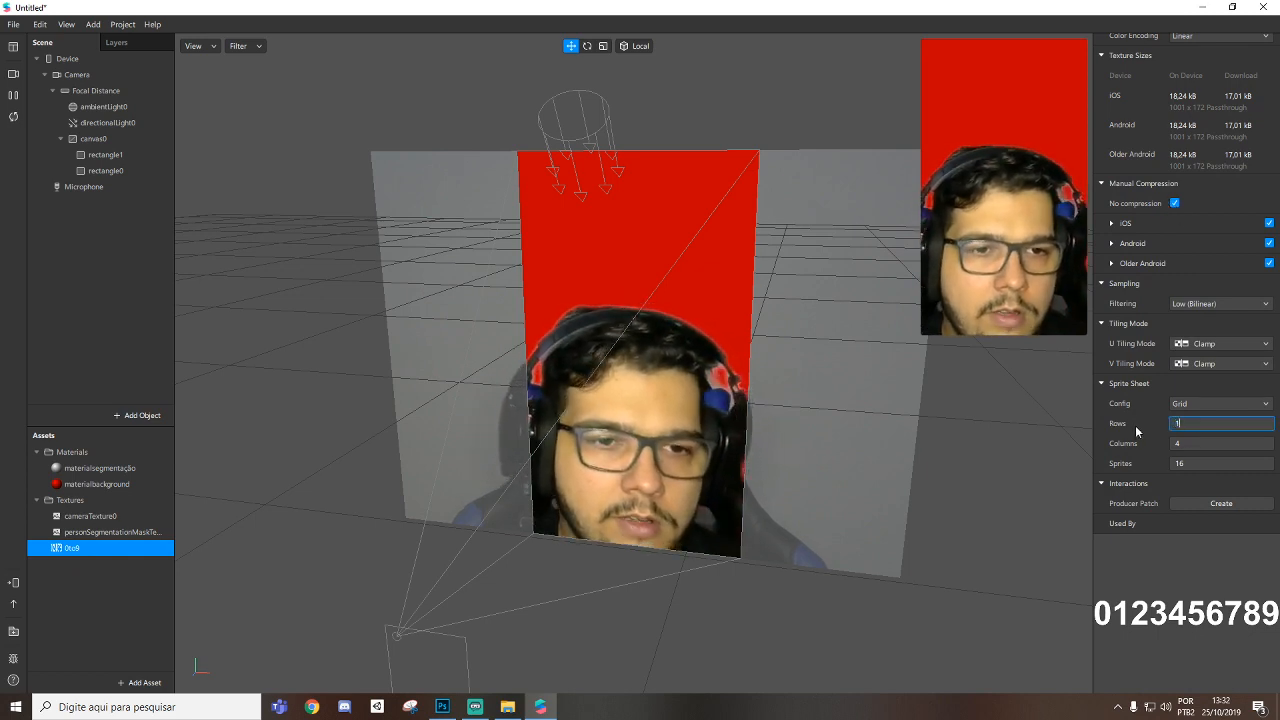
Set the 0to9 sprite sheet grid to 1 row, 10 columns and 10 sprites.
key(Return)
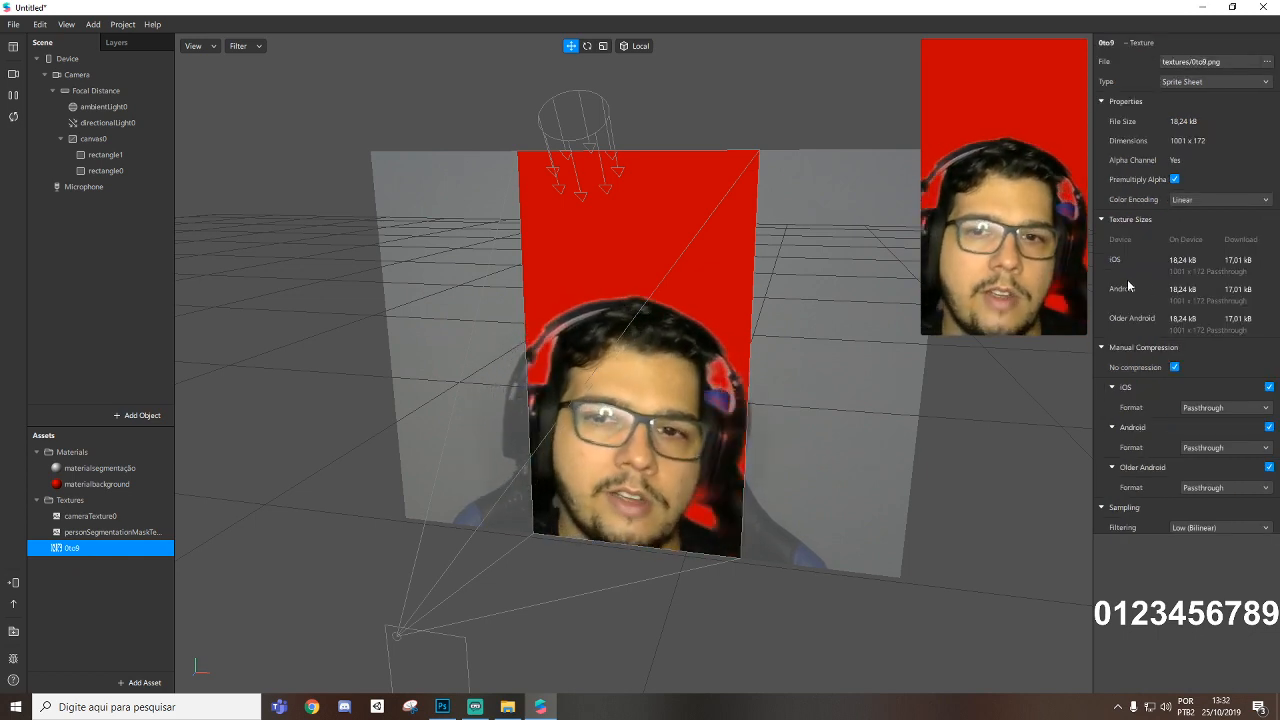
scroll(1182, 335, down, 5)
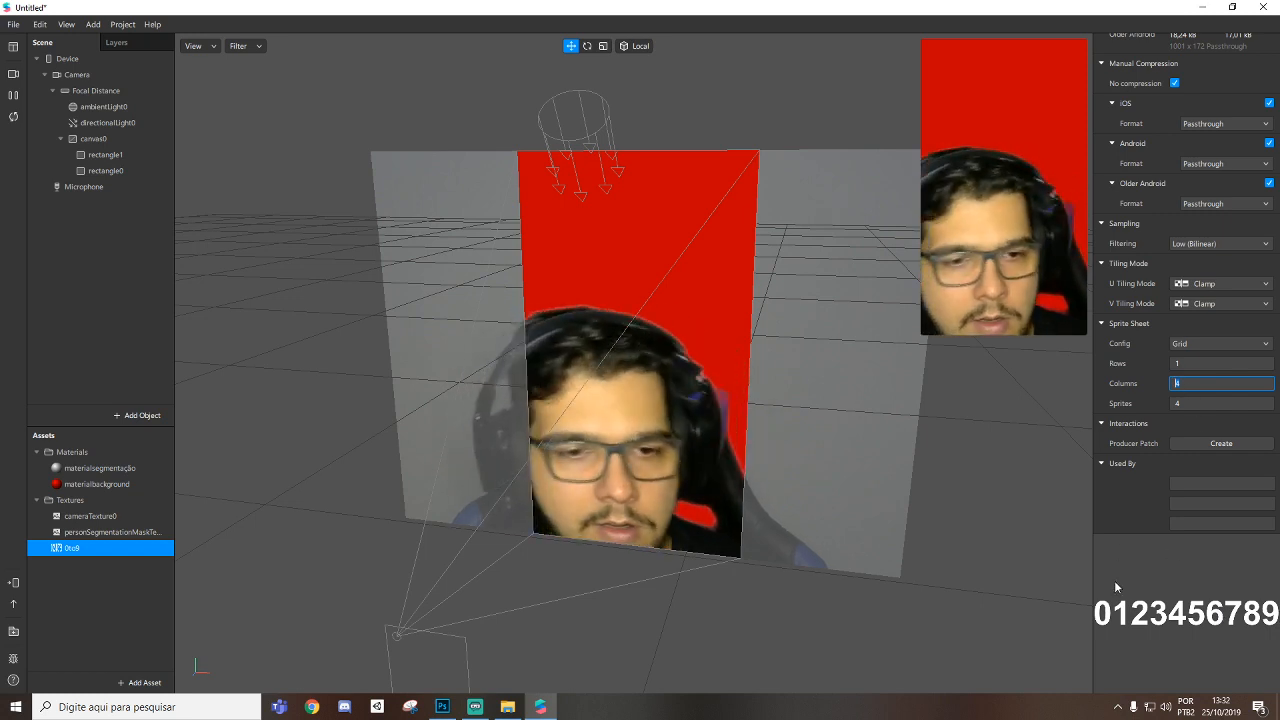
key(Return)
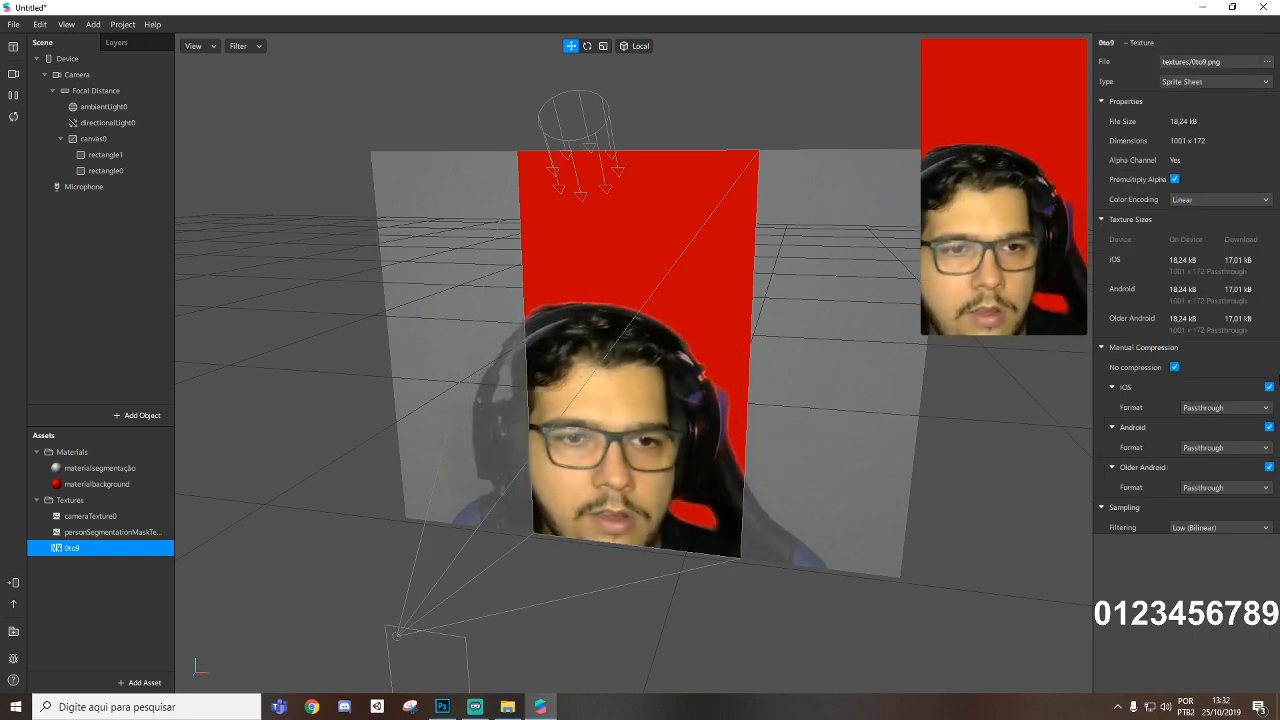
scroll(1263, 313, down, 3)
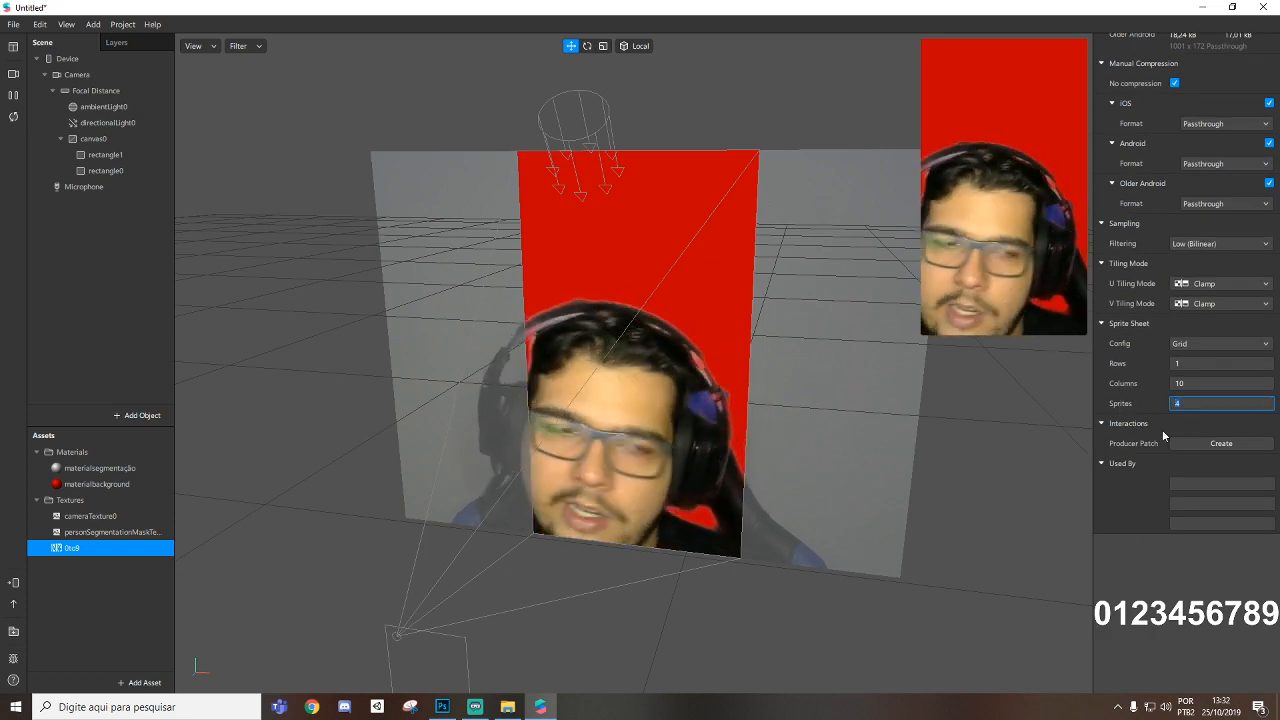
key(Return)
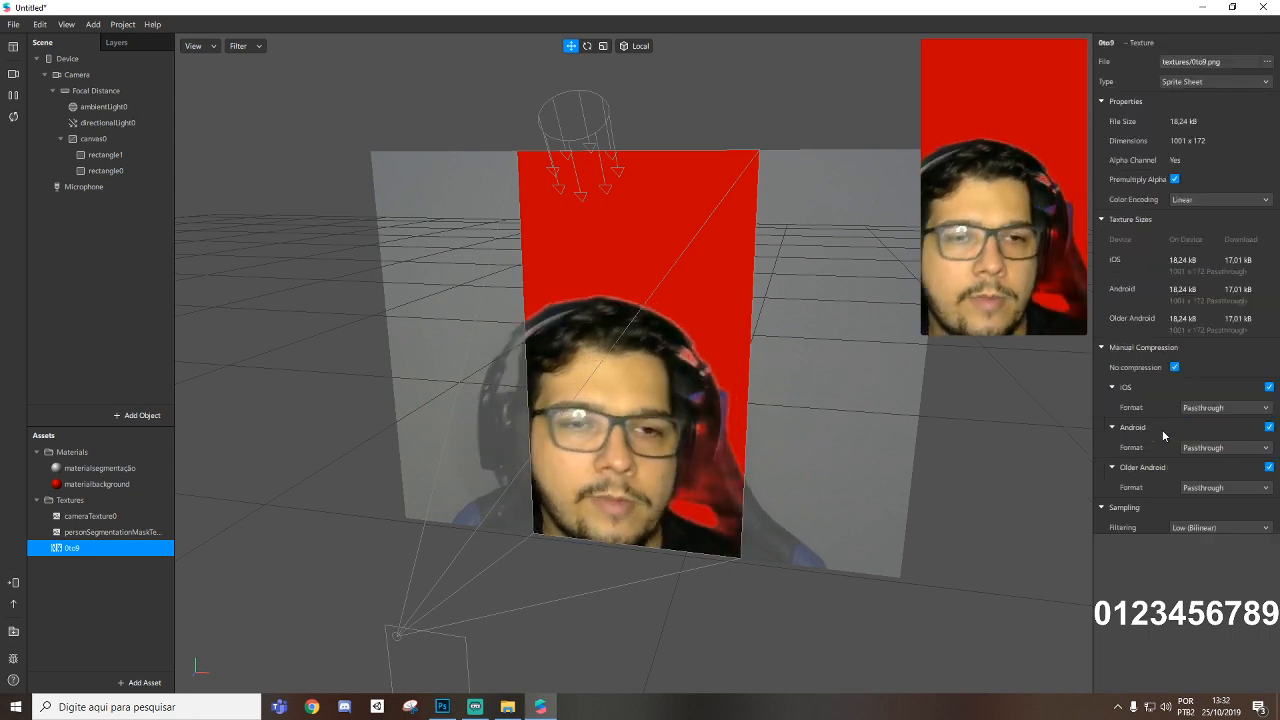
scroll(1195, 391, down, 1)
scroll(1195, 391, down, 3)
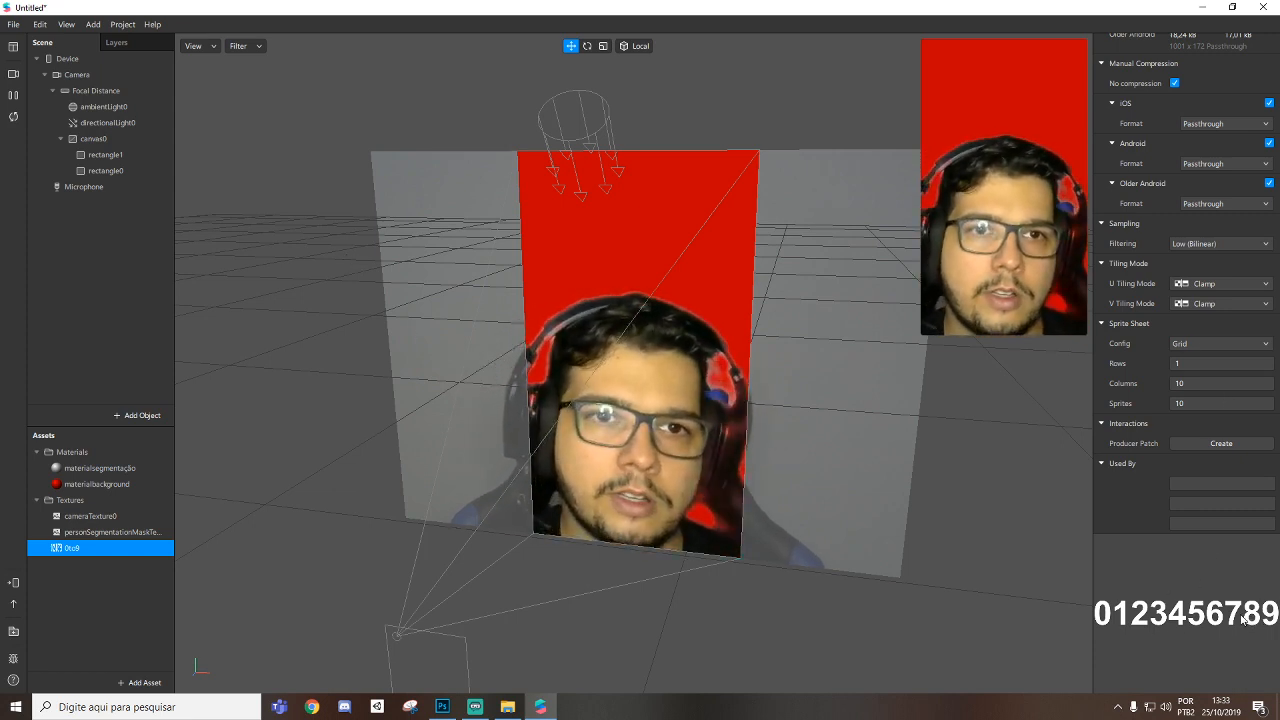
Add an animation sequence asset and assign the 0to9 sprite sheet as its texture.
click(141, 682)
click(201, 614)
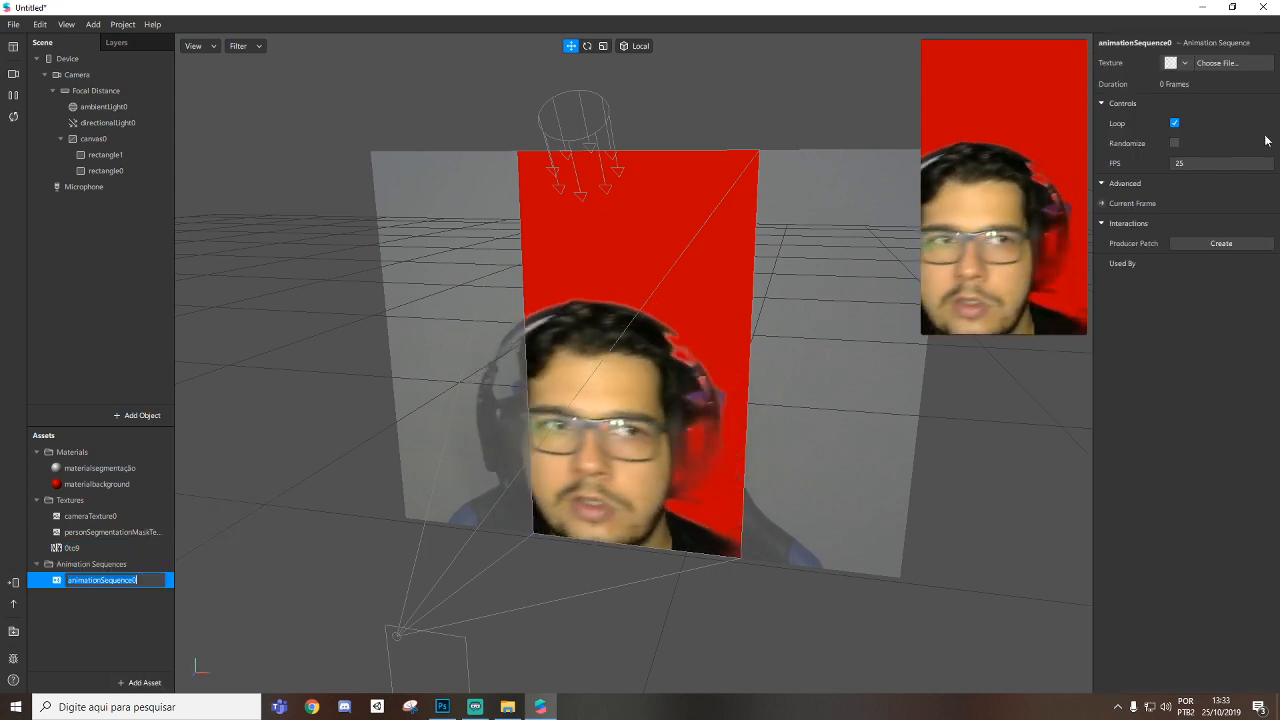
click(1178, 63)
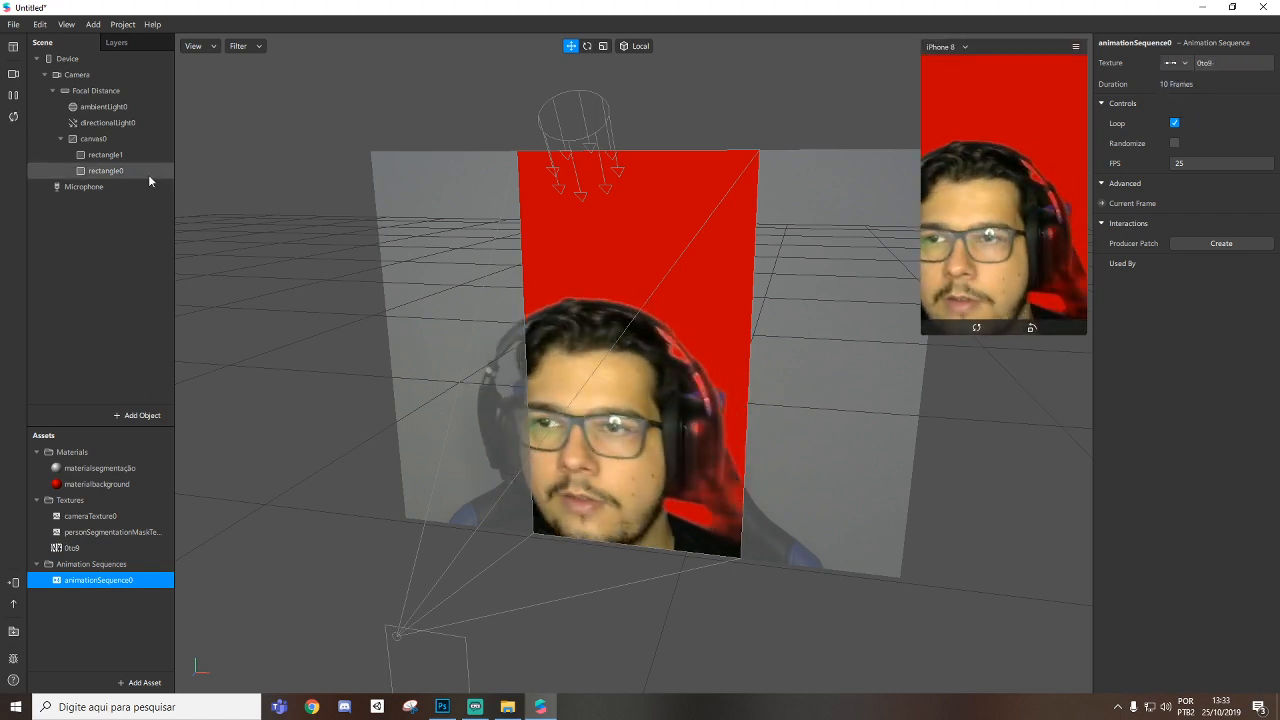
Add a plane to the scene.
right_click(86, 229)
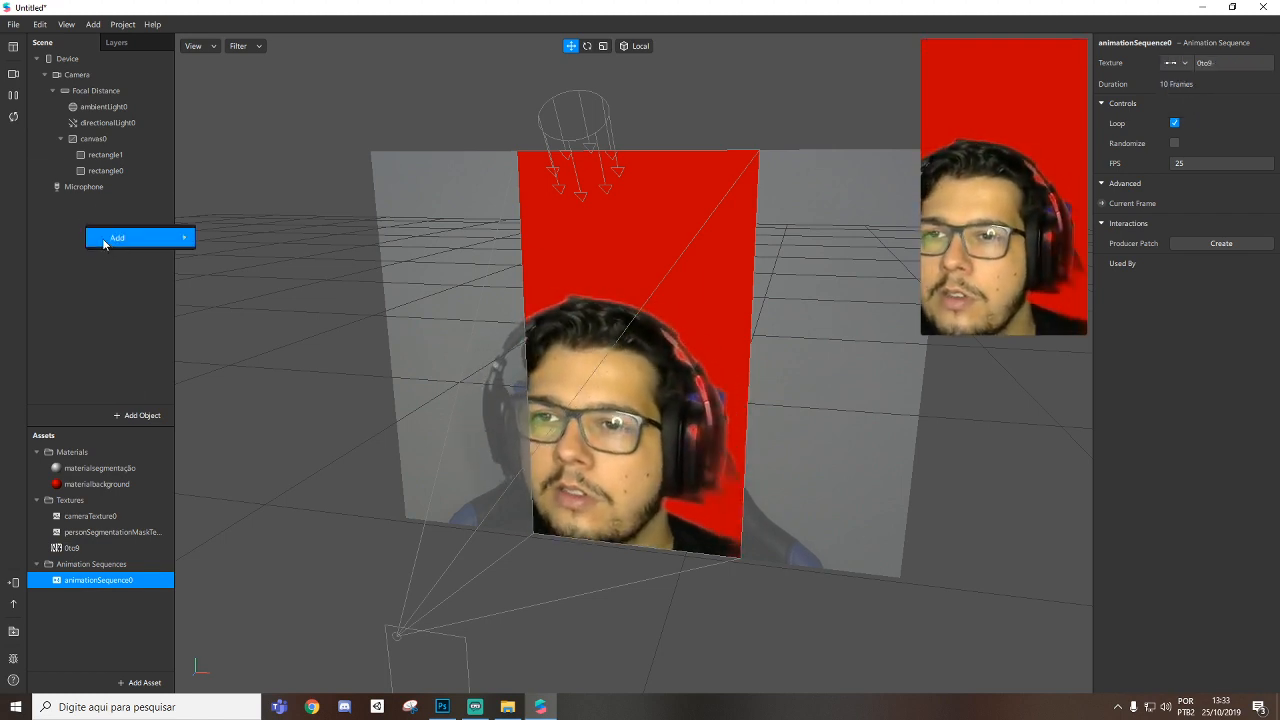
mouse_move(115, 238)
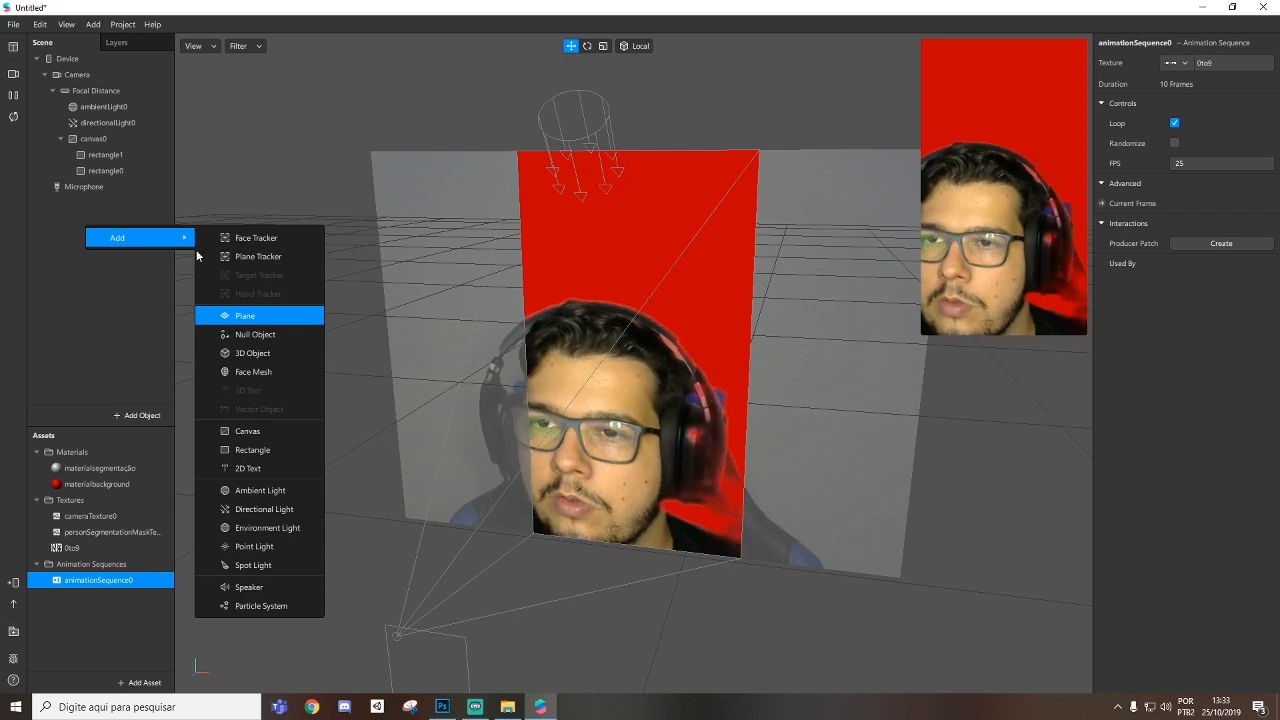
click(250, 315)
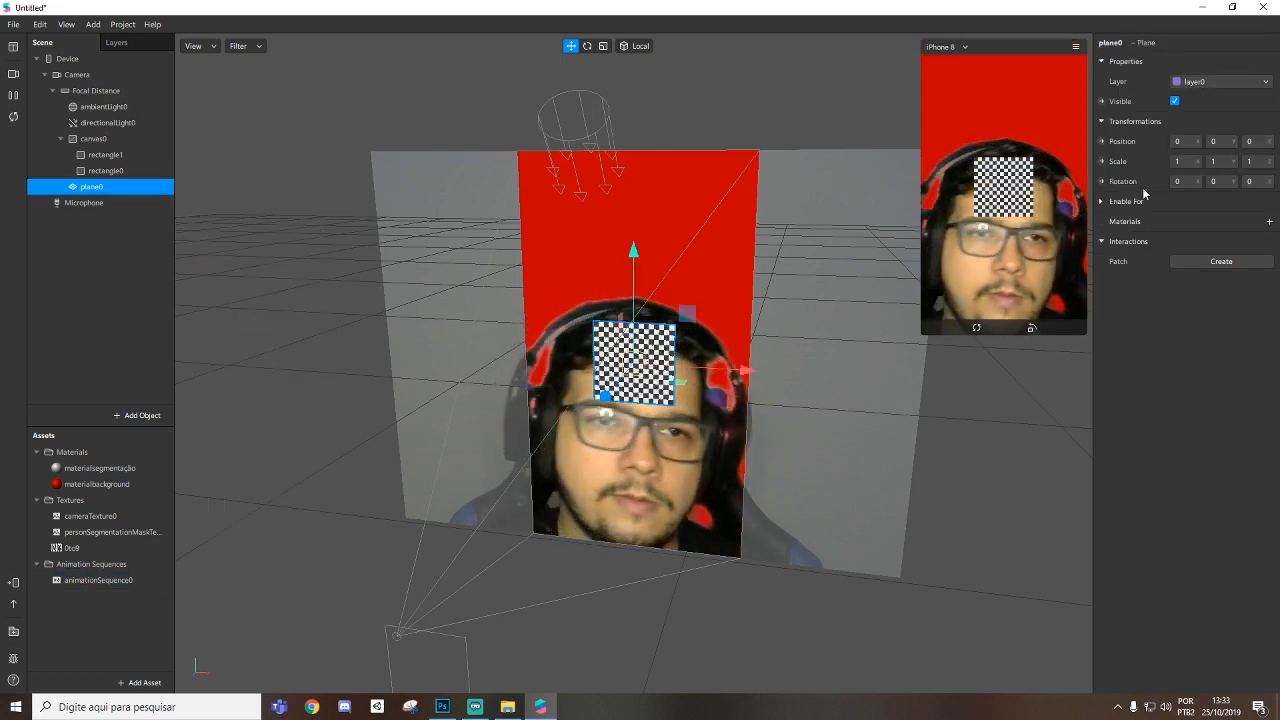
Try an X scale of 2 on plane0 and restore it to 1.
drag(1186, 164, 1124, 166)
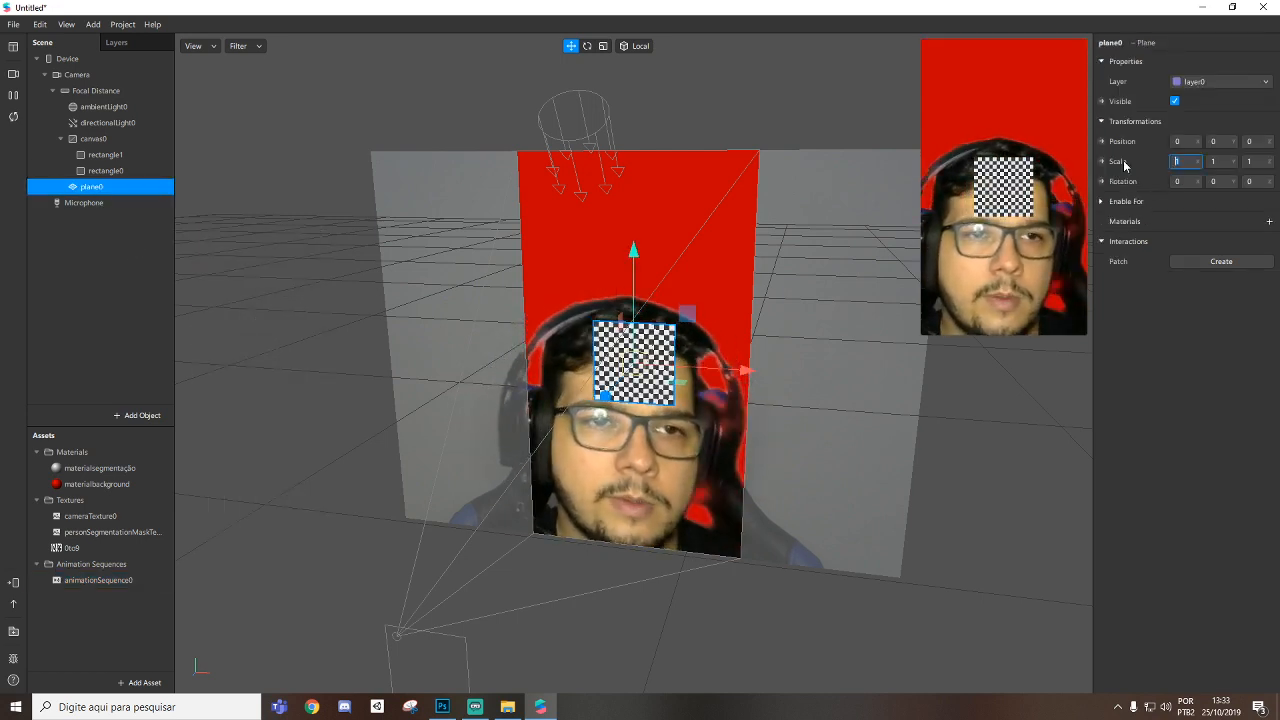
text(2)
key(Return)
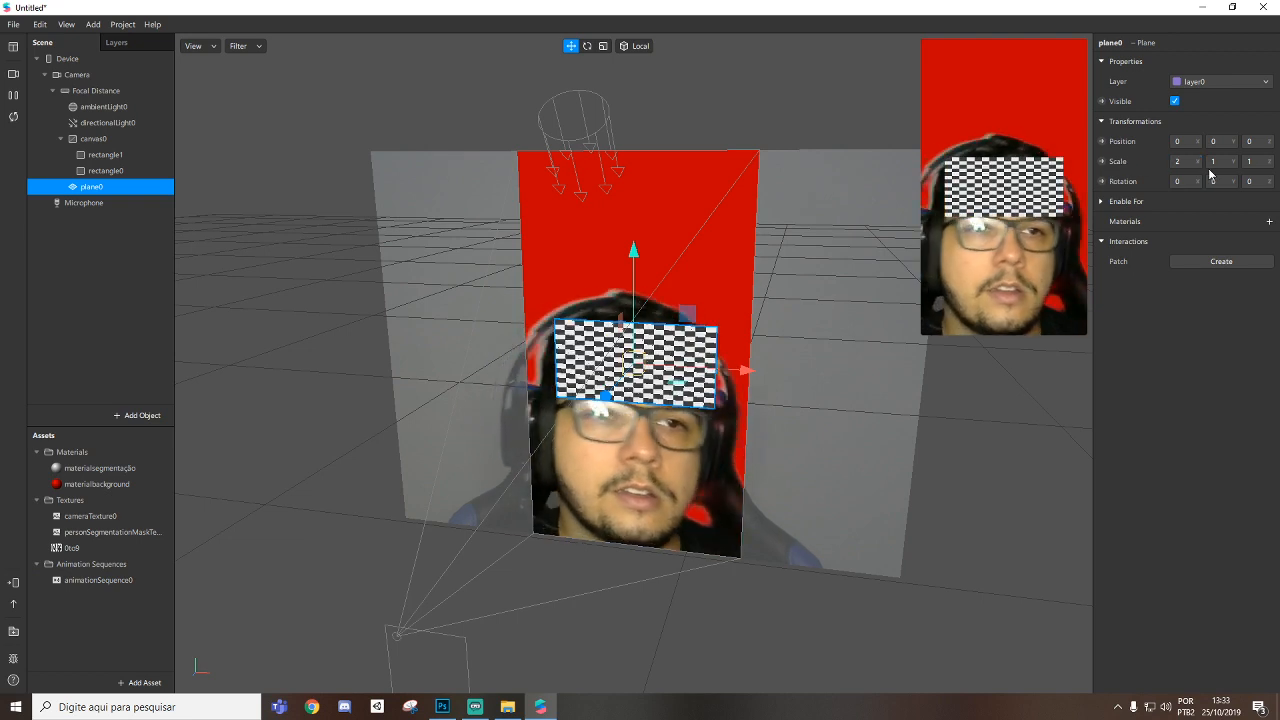
drag(1184, 164, 1116, 163)
text(1)
key(Return)
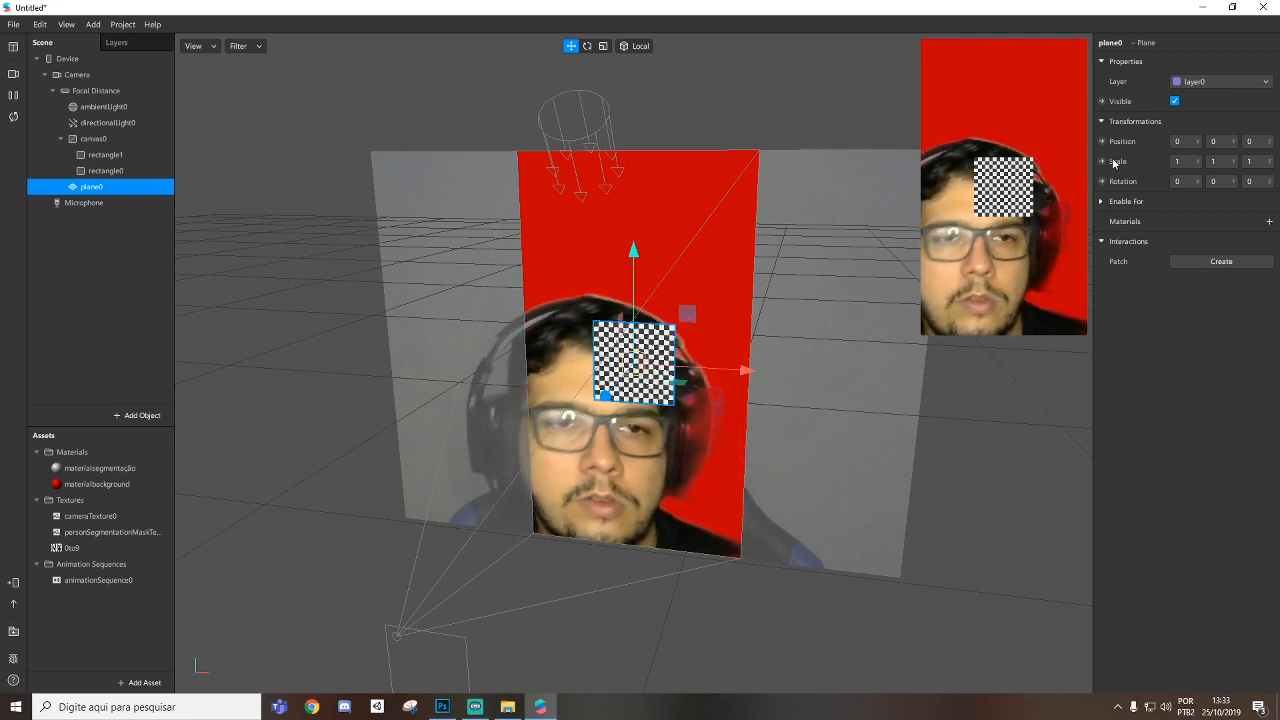
Duplicate plane0 in the scene hierarchy.
click(97, 172)
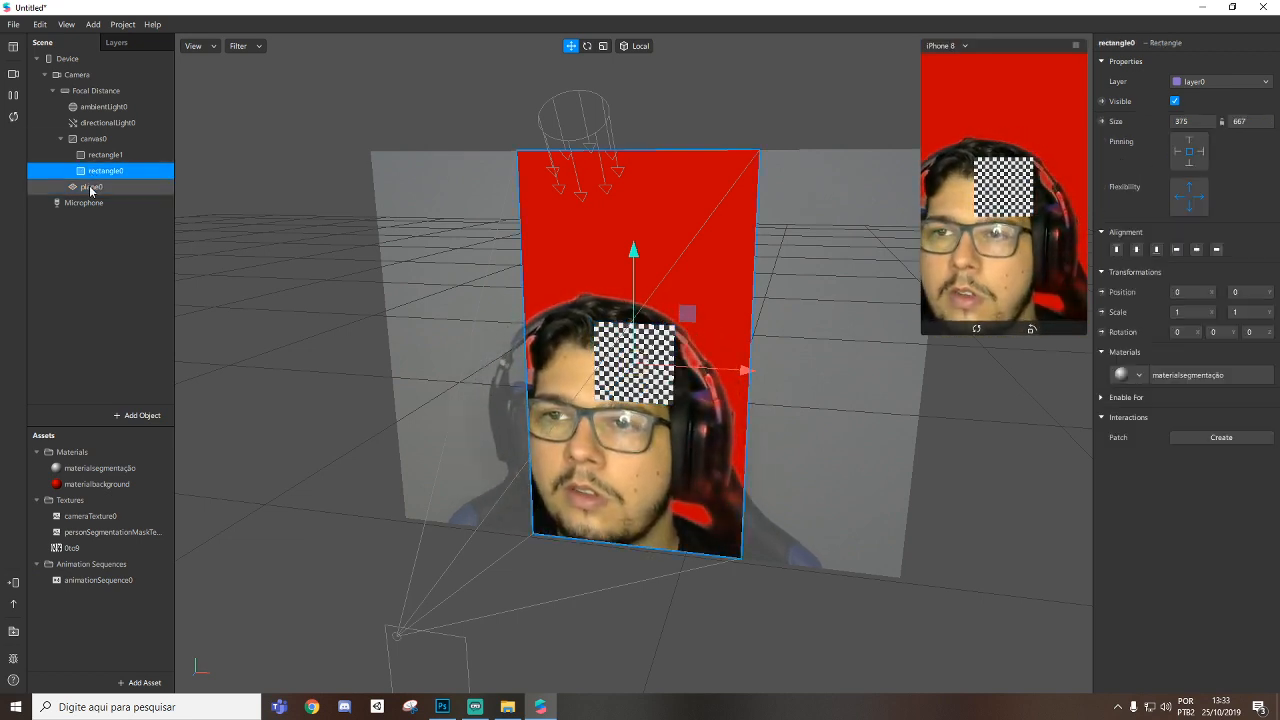
click(91, 189)
key(ctrl+d)
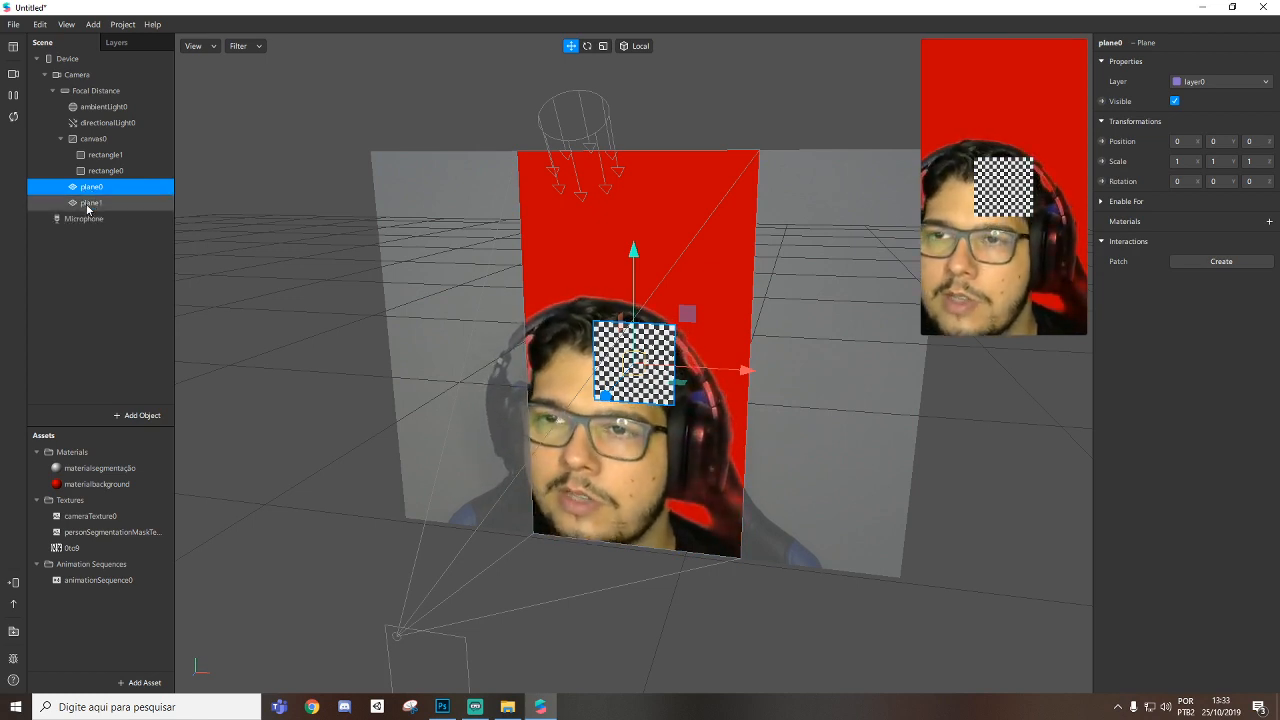
Select plane0 and plane1 together and create one new material for both.
ctrl+click(90, 203)
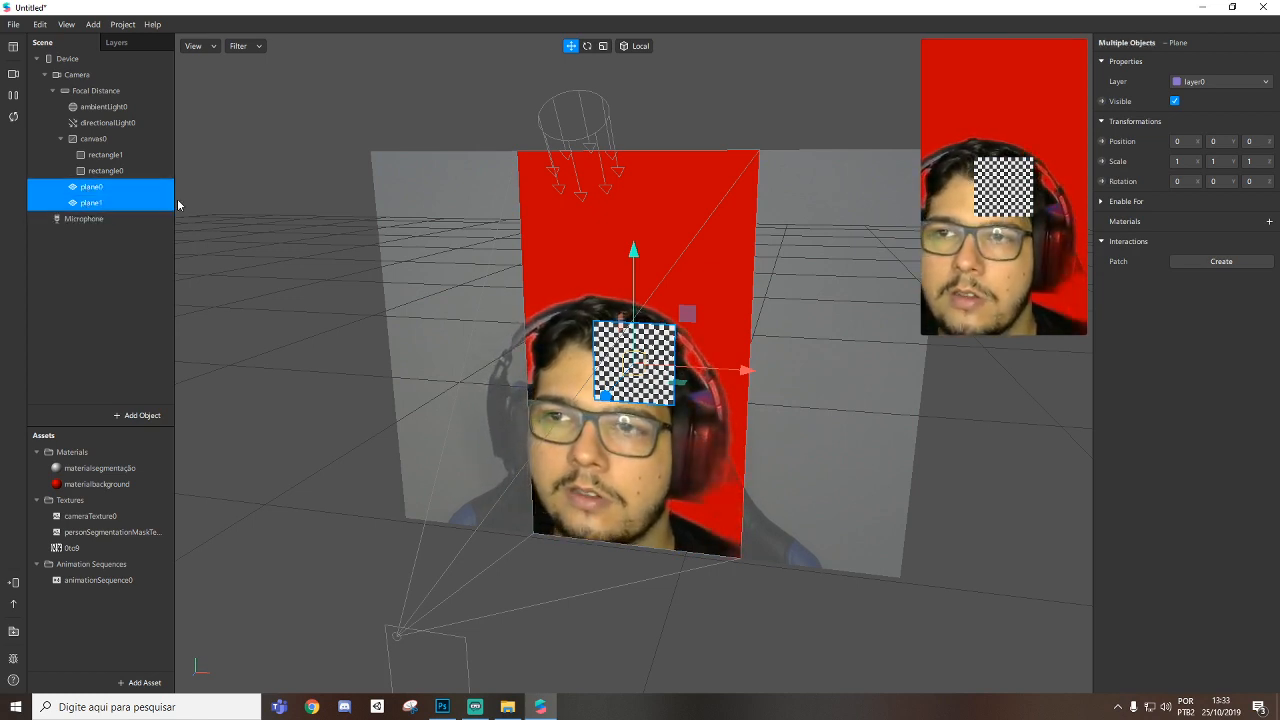
click(1269, 222)
click(1214, 284)
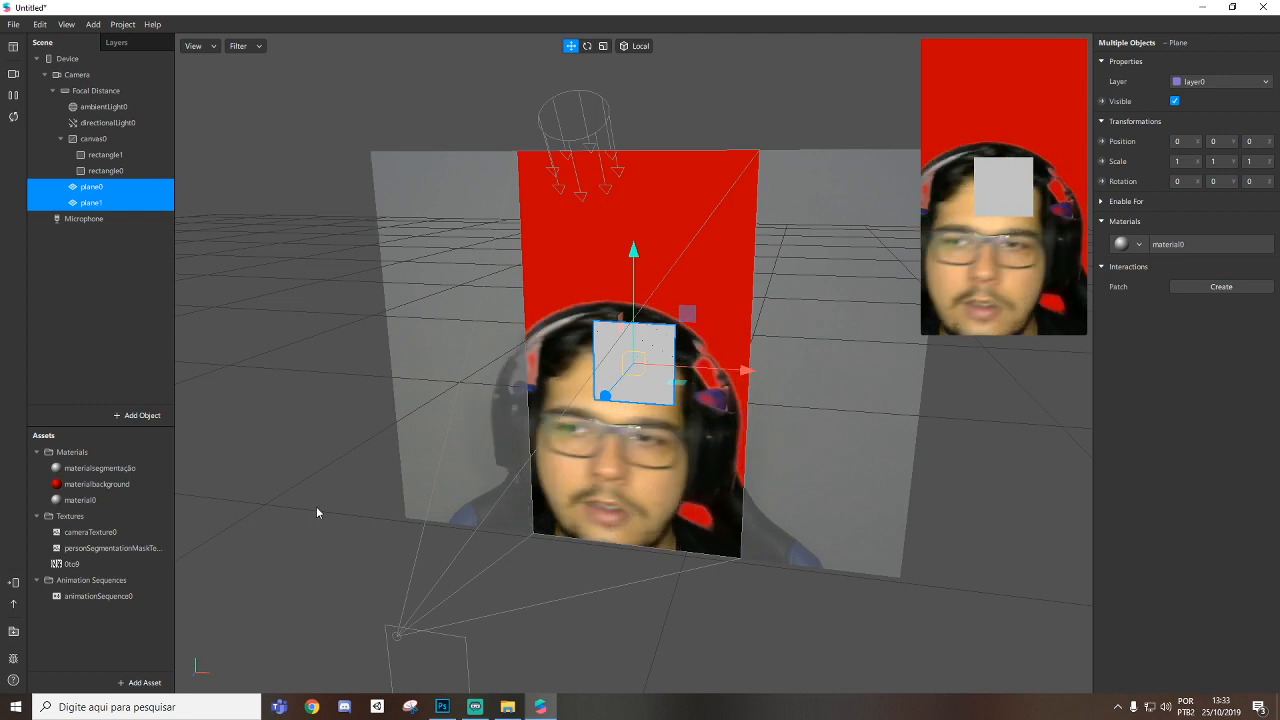
Rename the planes' shared material as materialplane1.
double_click(106, 501)
key(Right)
key(BackSpace)
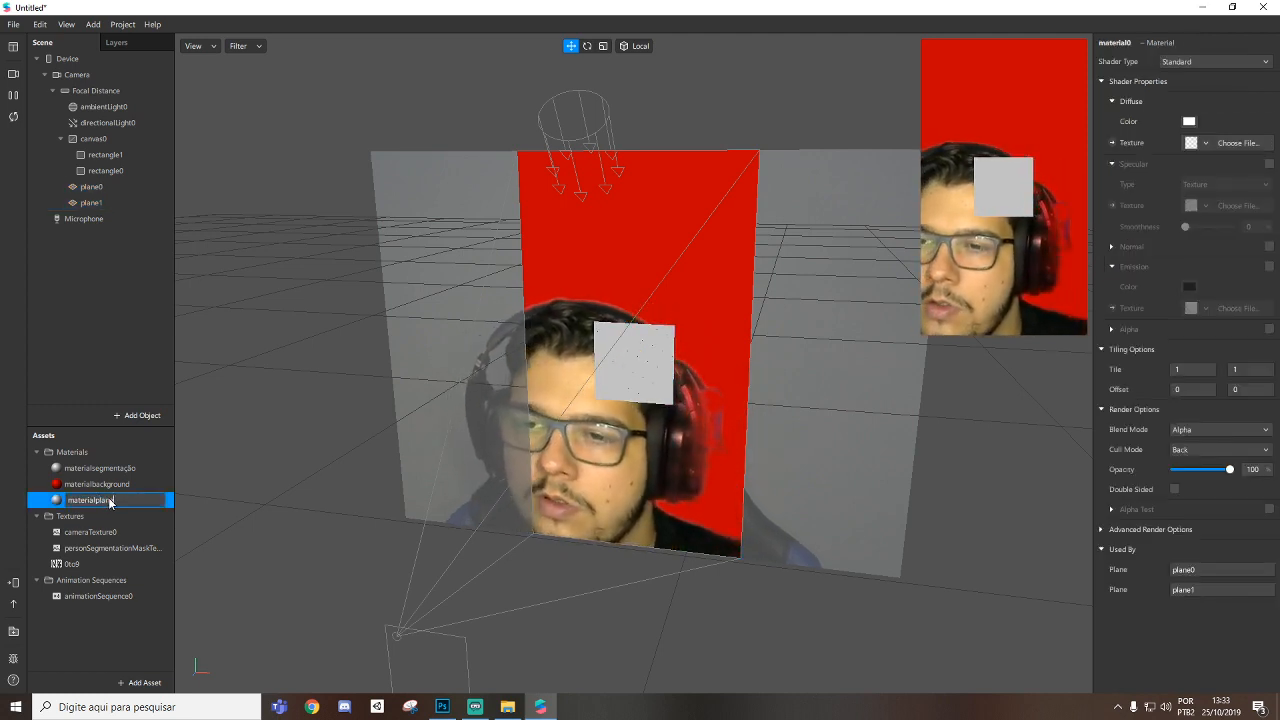
click(116, 486)
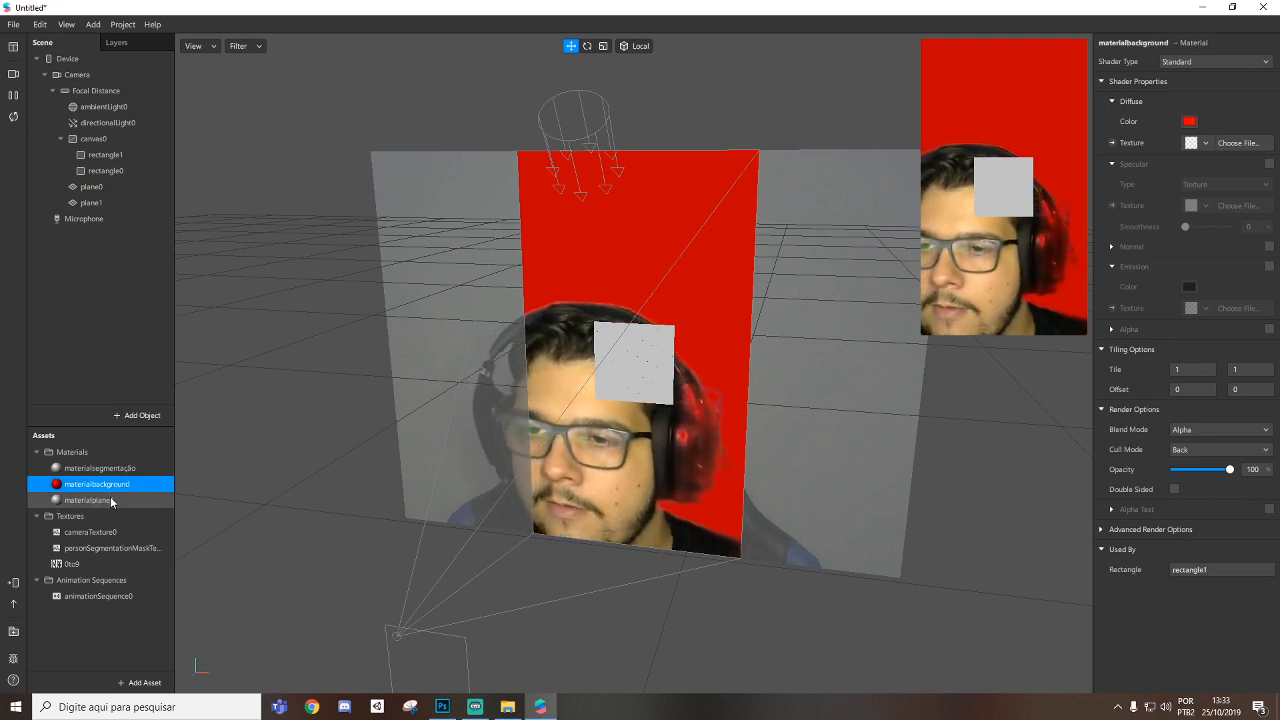
Duplicate materialplane1 and rename the copy as materialplane0.
click(113, 502)
key(ctrl+d)
click(91, 203)
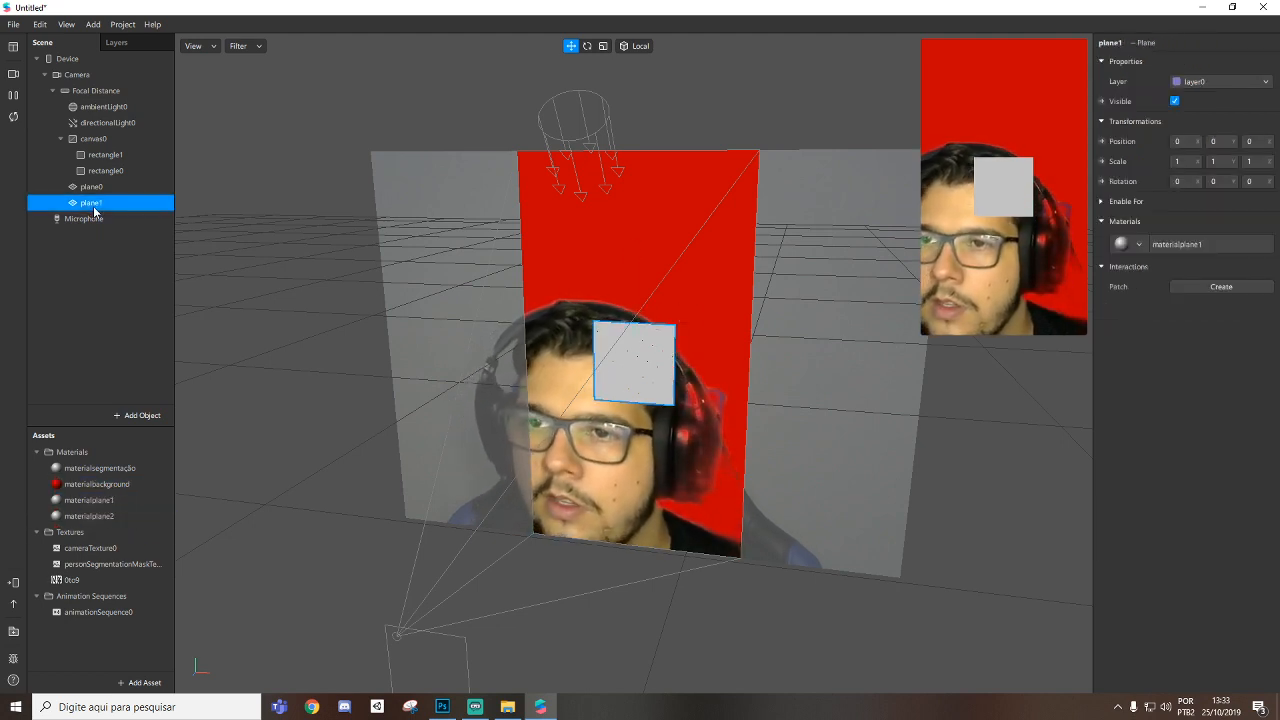
double_click(115, 516)
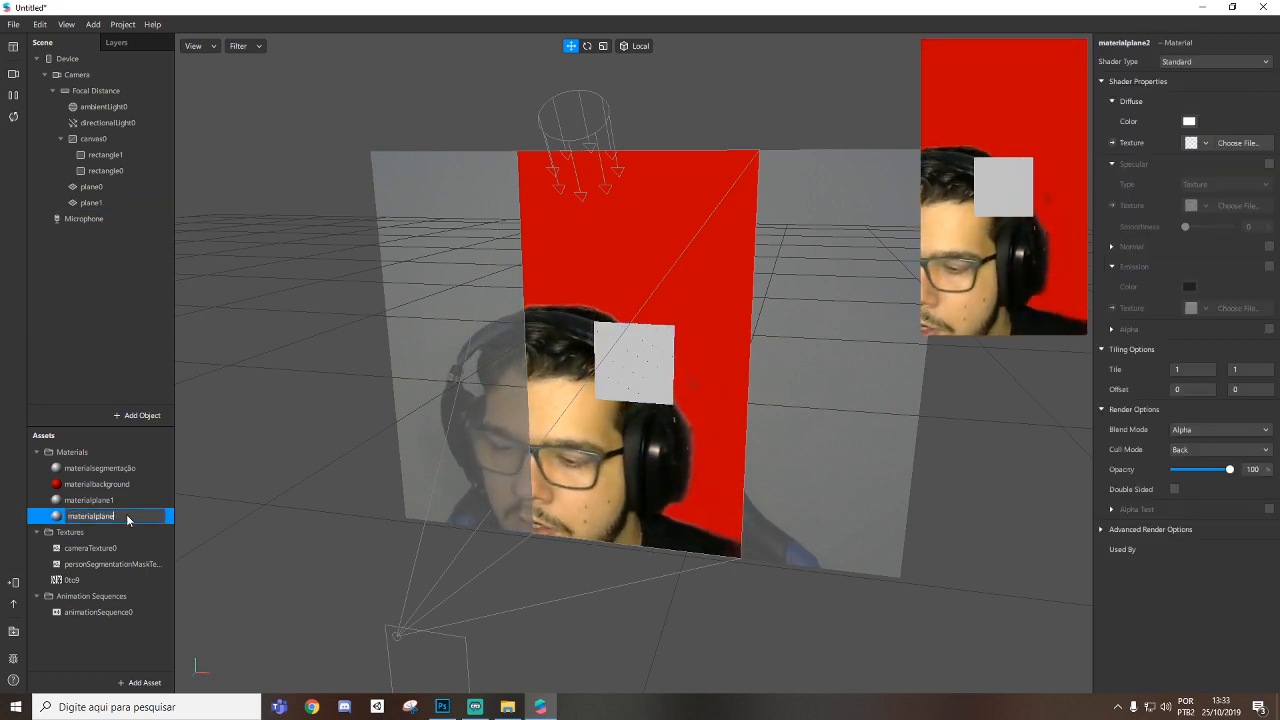
text(0)
key(Return)
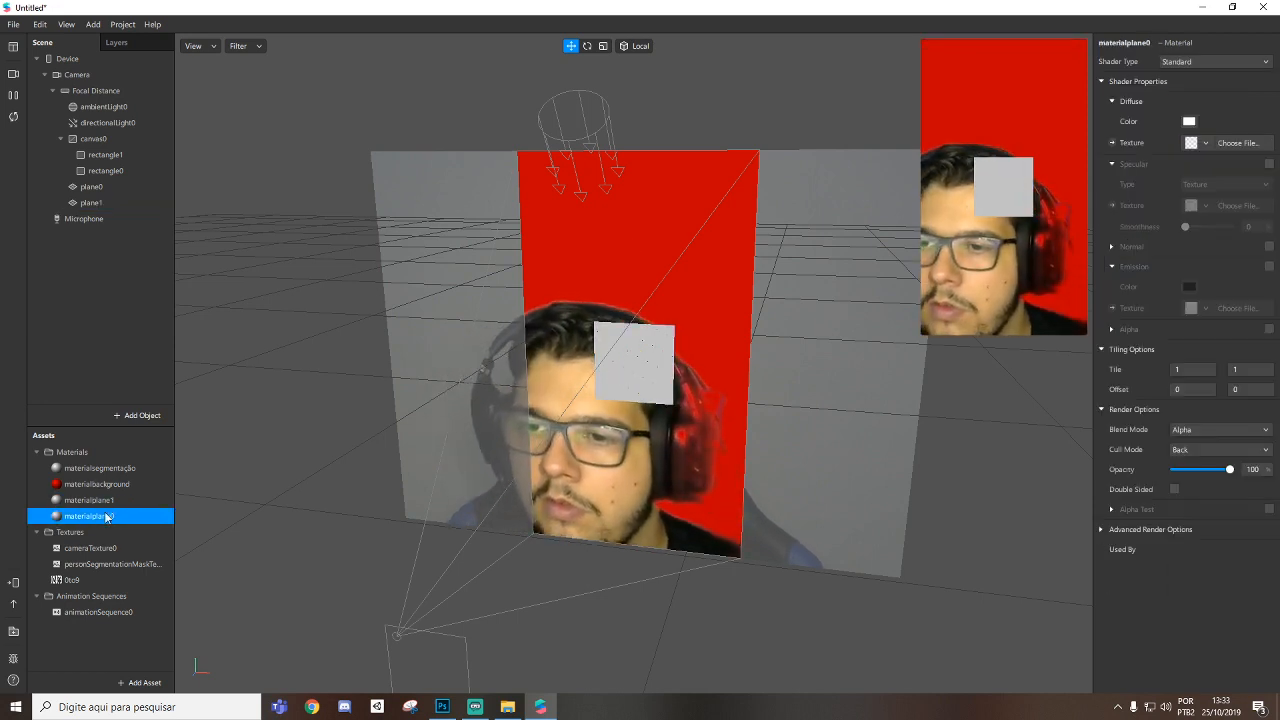
Assign materialplane0 to plane0 in place of the shared material.
click(90, 187)
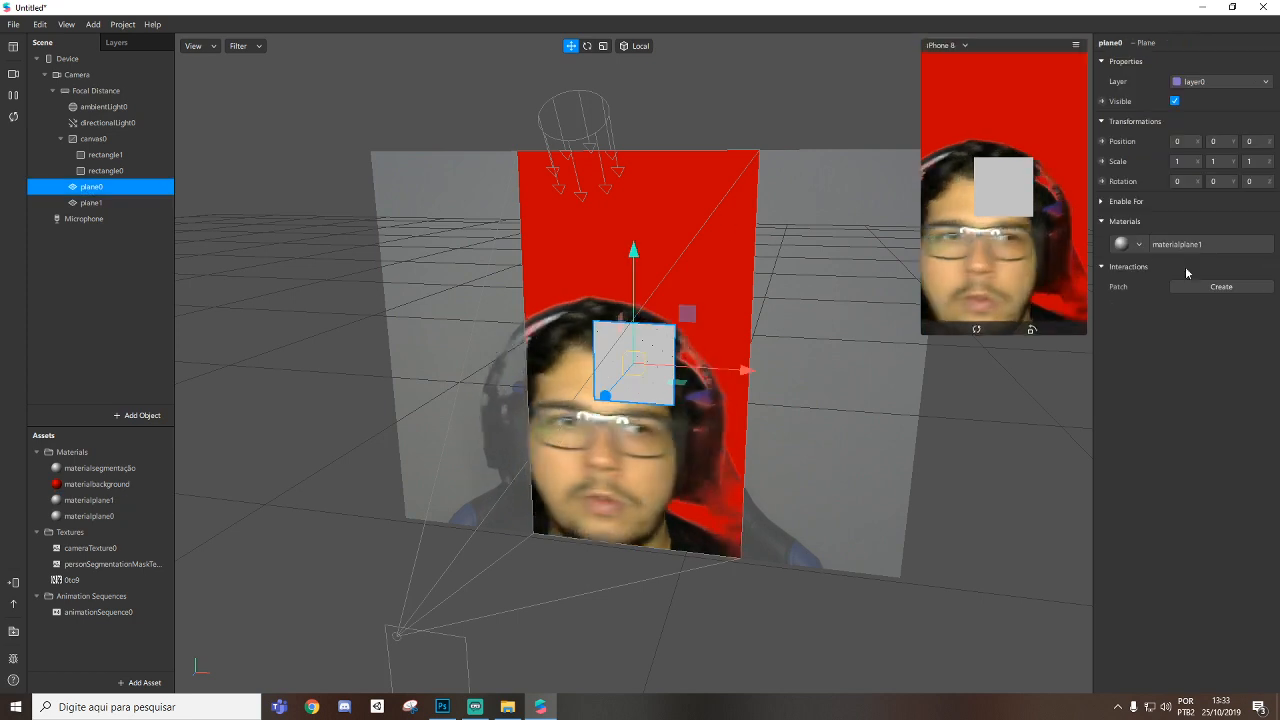
click(1138, 244)
click(1171, 323)
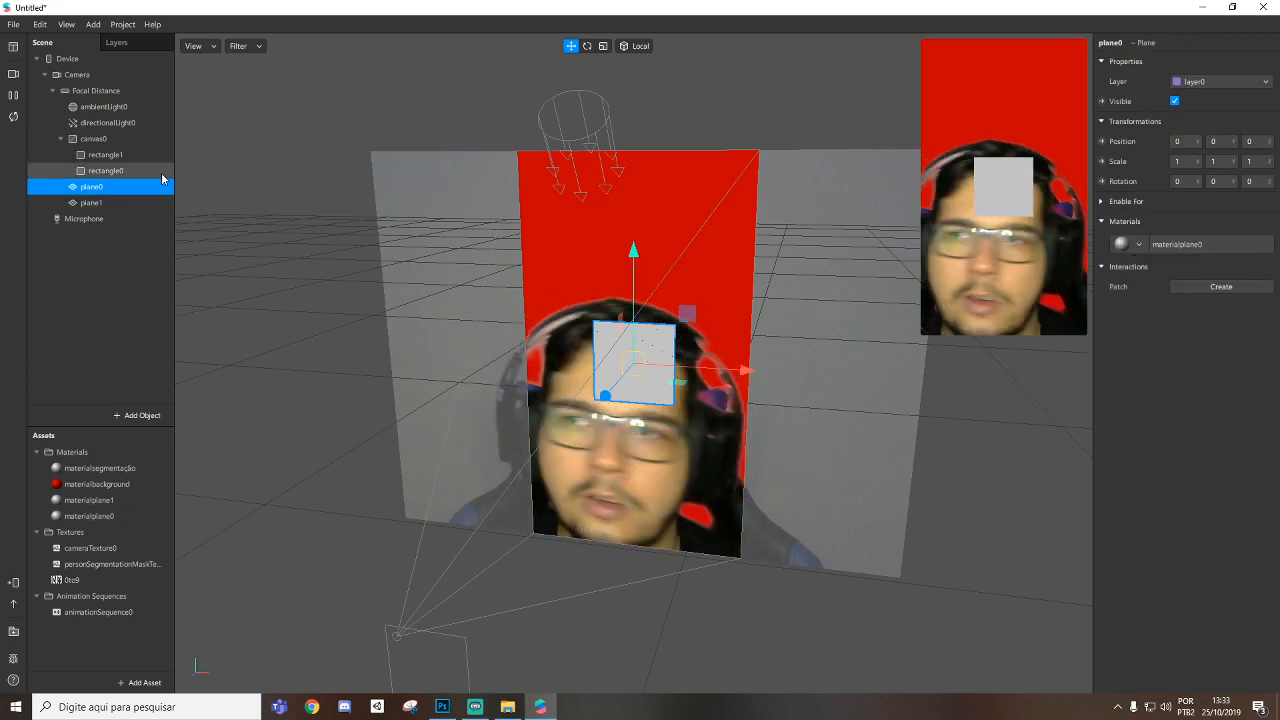
click(116, 203)
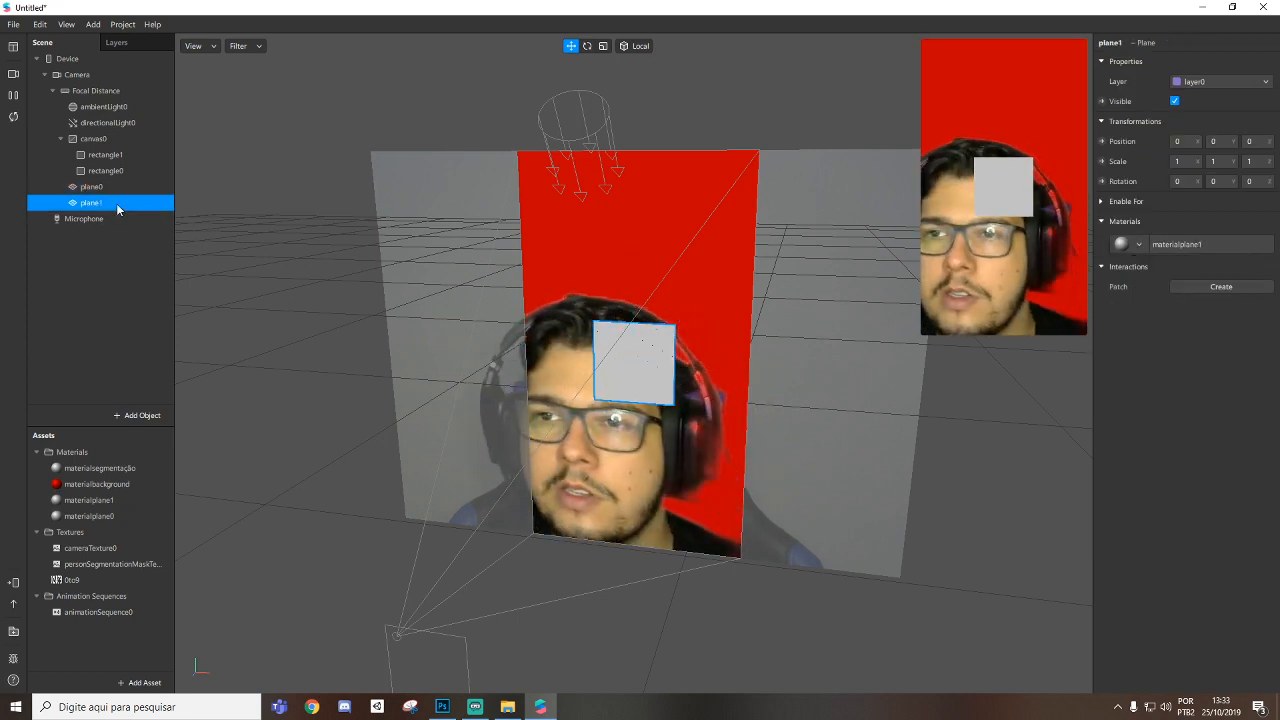
Apply animationSequence0 as the diffuse texture of both materialplane1 and materialplane0, keeping the Standard shader.
click(89, 500)
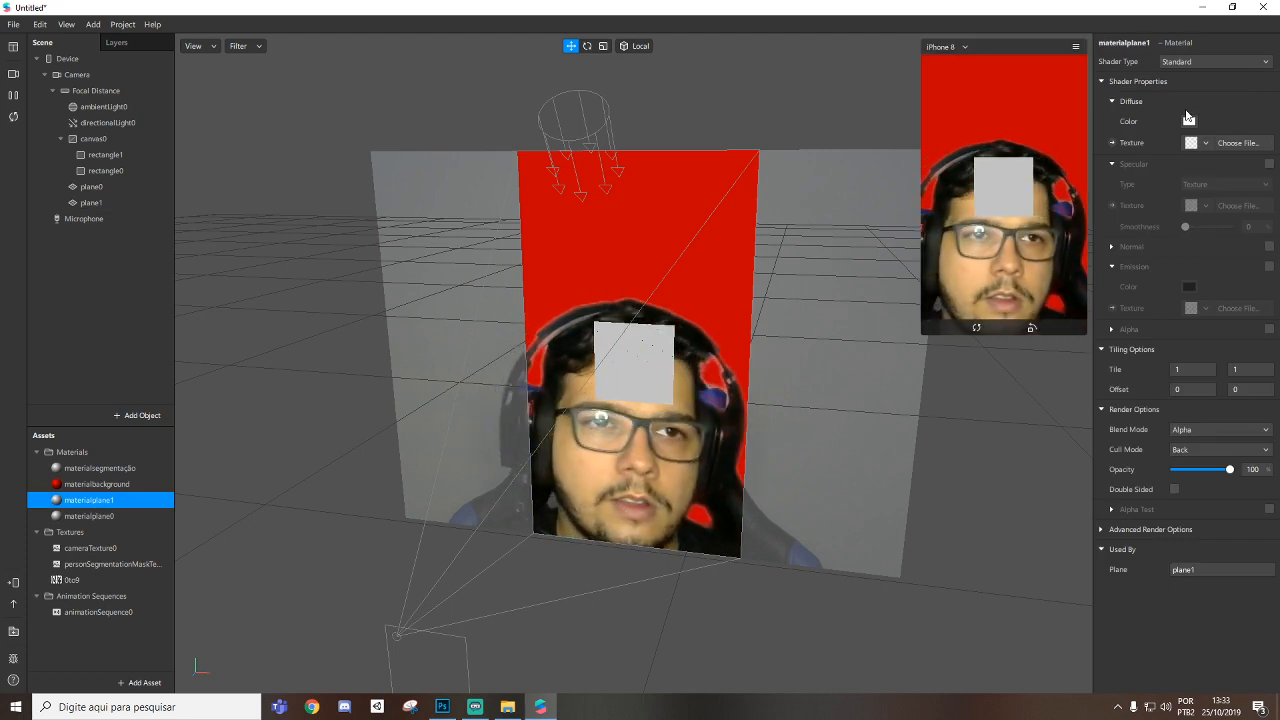
ctrl+click(89, 516)
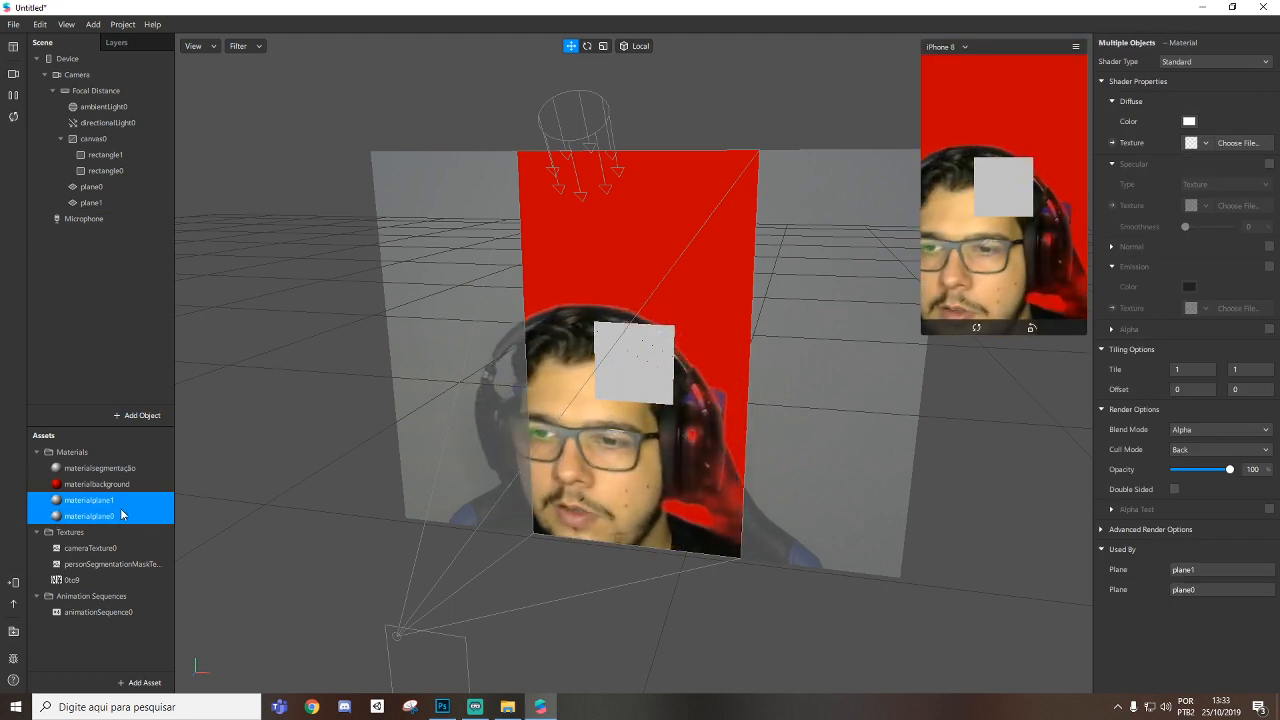
click(1193, 62)
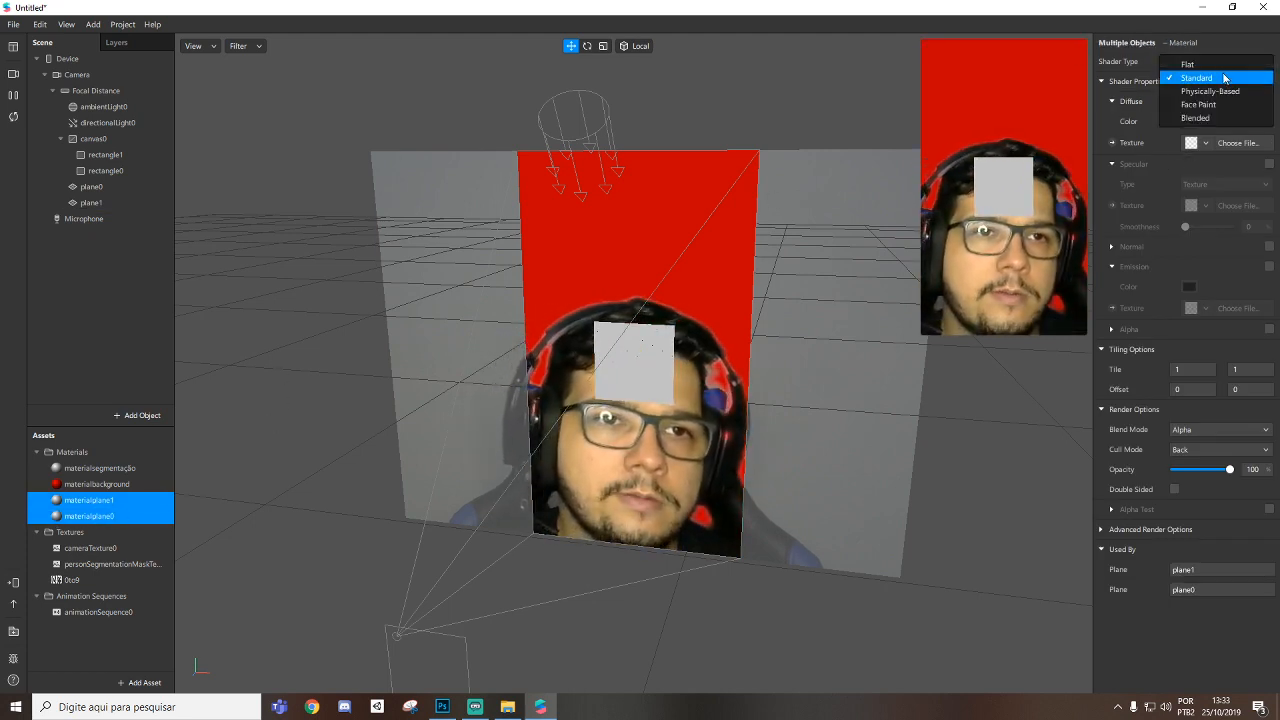
click(1224, 78)
click(1197, 142)
click(1184, 236)
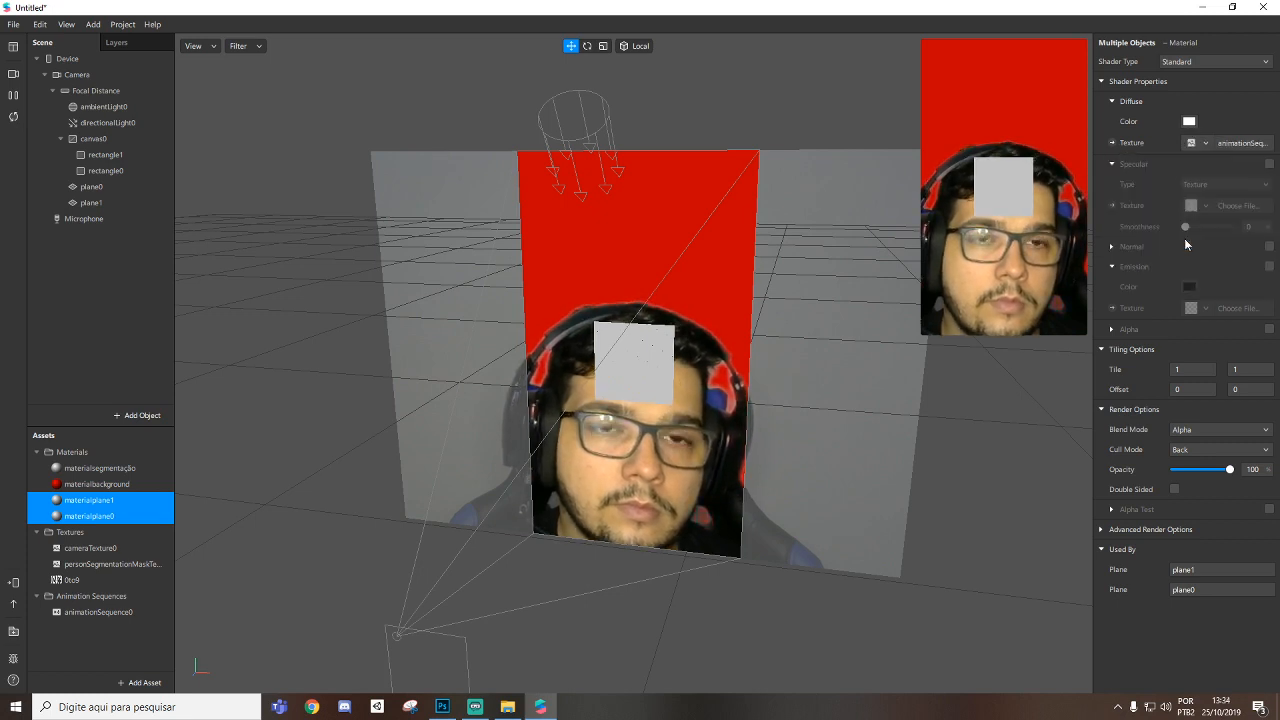
Duplicate animationSequence0 and use the copy, animationSequence1, as the diffuse texture of materialplane1.
click(120, 611)
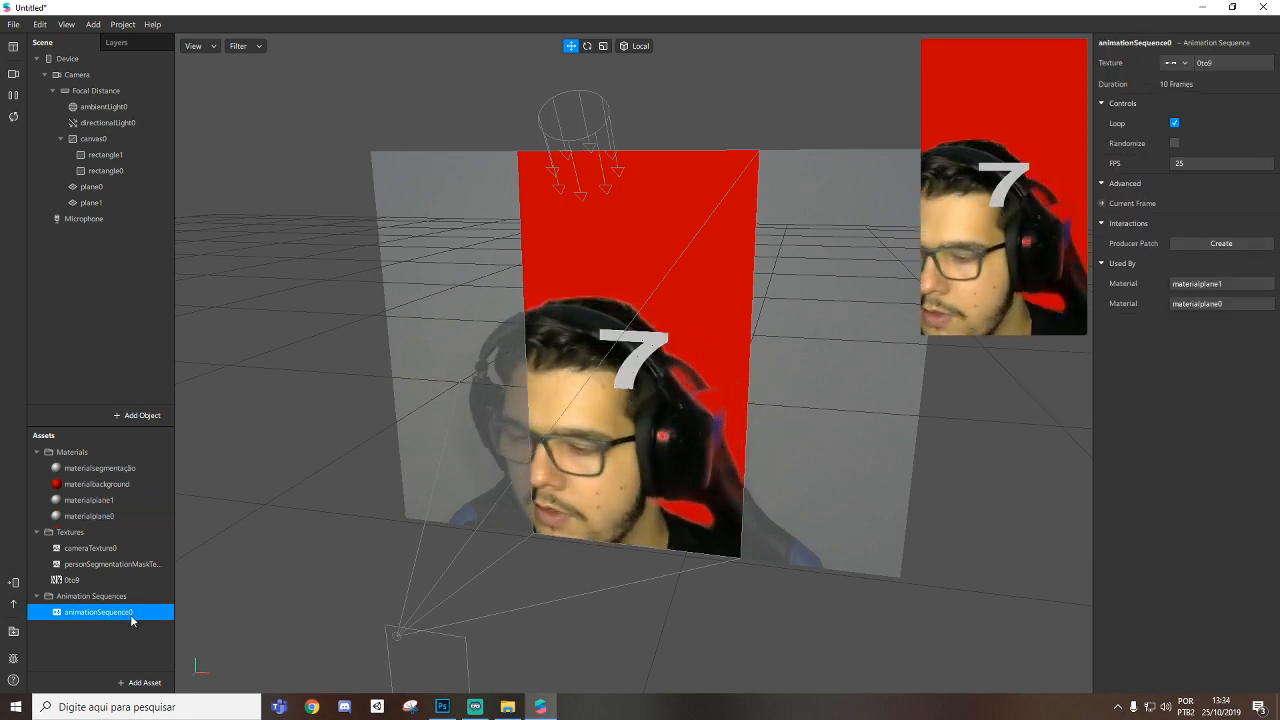
click(90, 500)
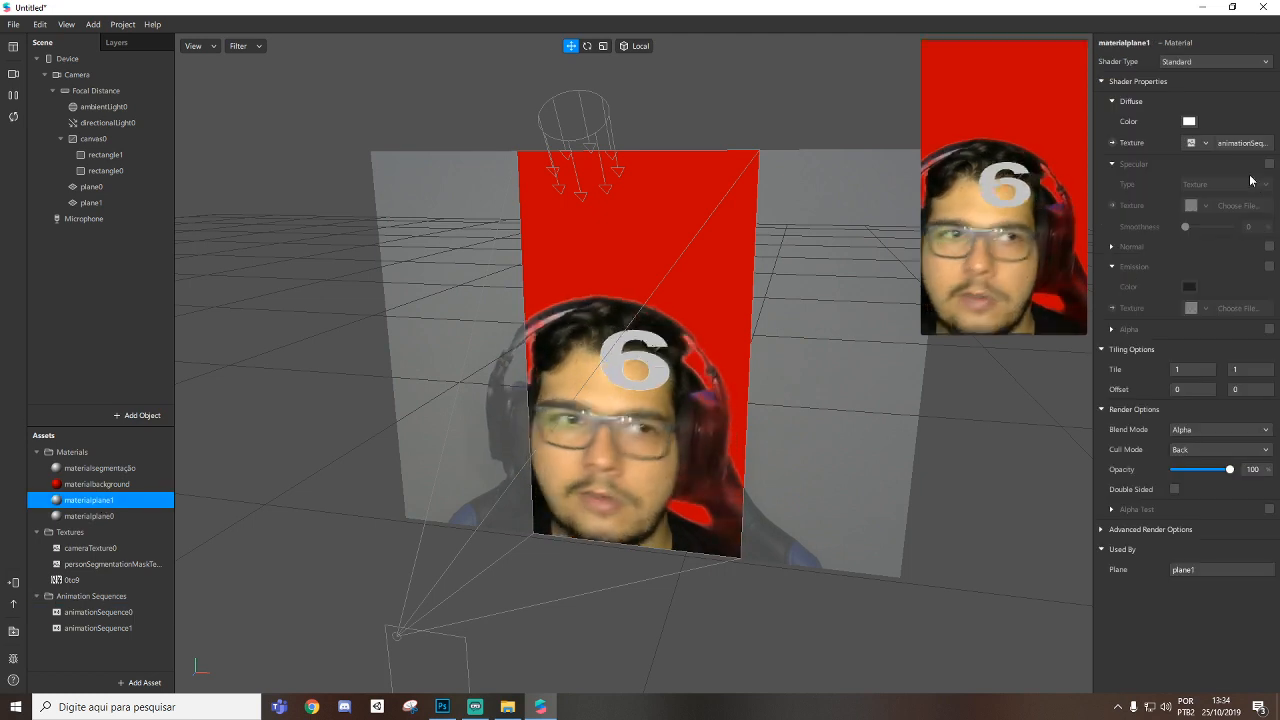
click(1207, 143)
click(1189, 257)
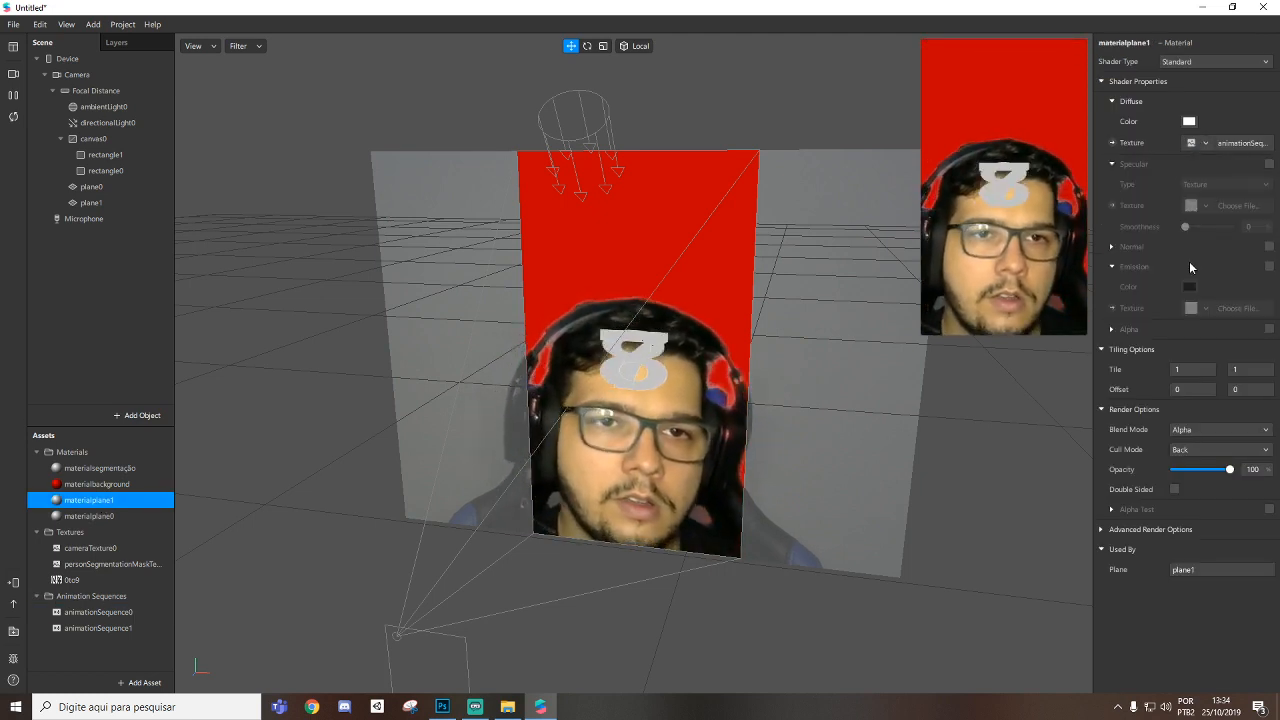
Place the two planes side by side along X, with plane0 at about -0.05 and plane1 at about 0.05.
click(90, 187)
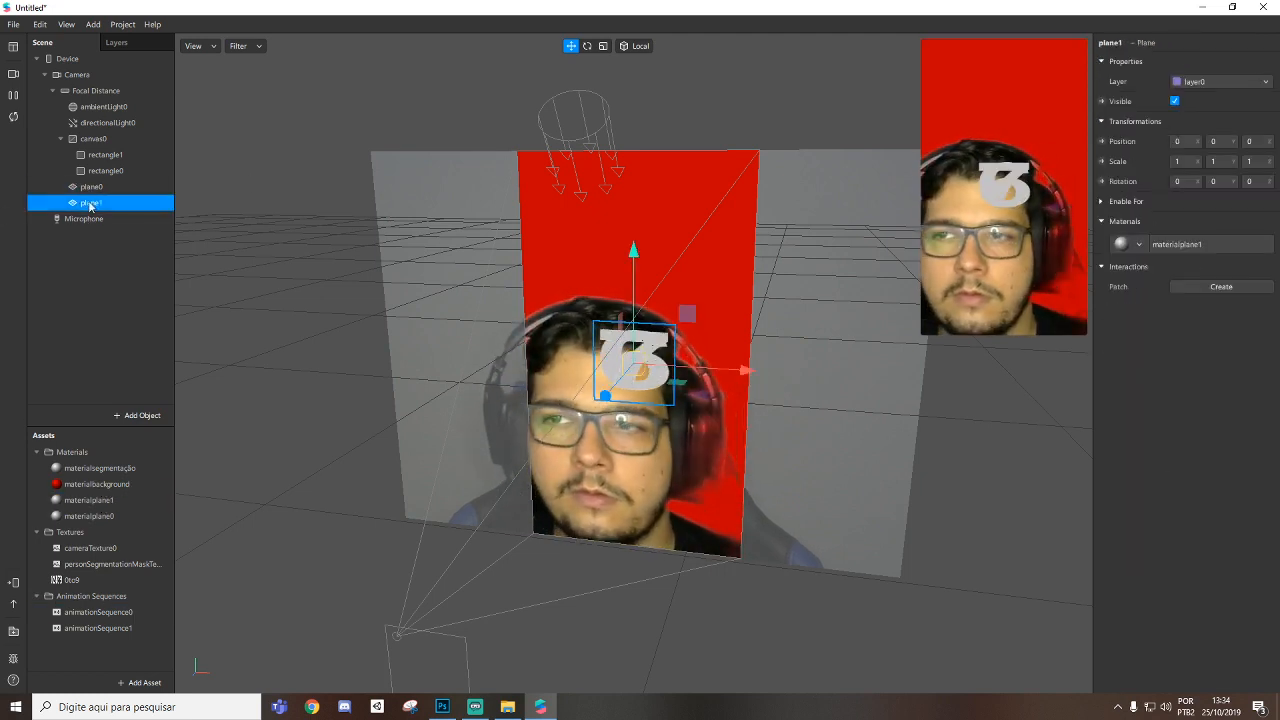
click(89, 203)
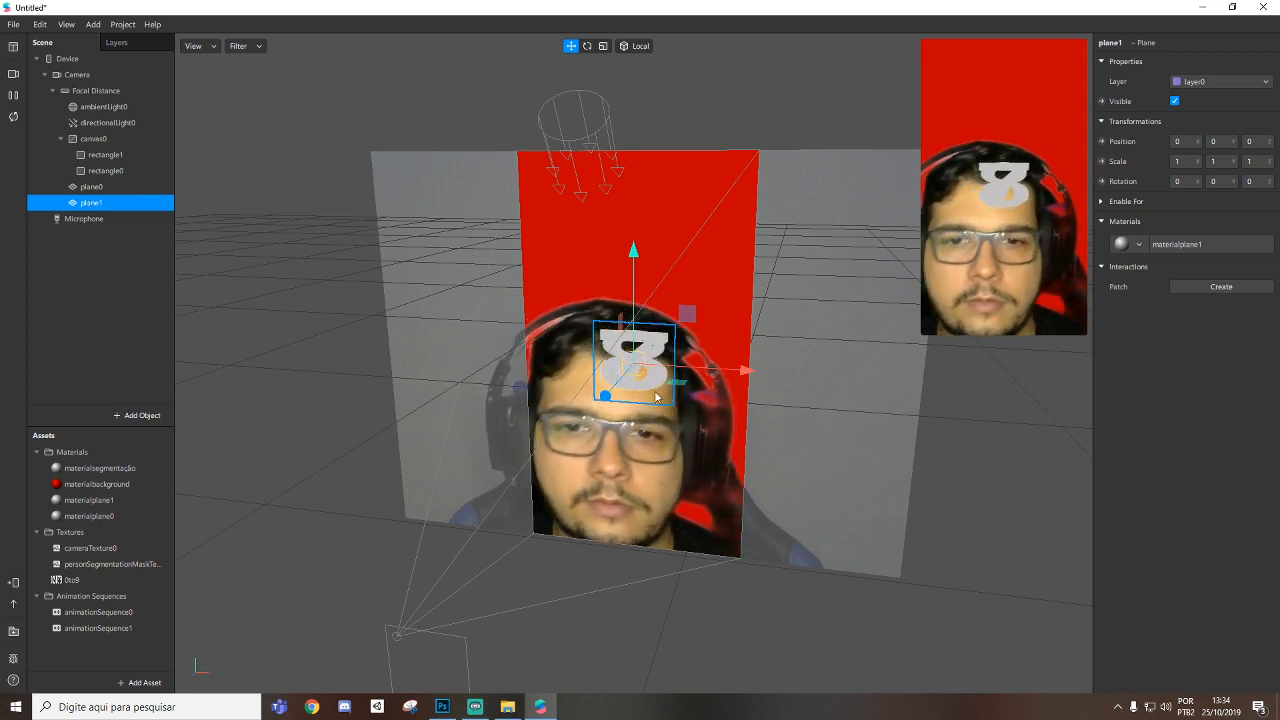
drag(745, 370, 713, 373)
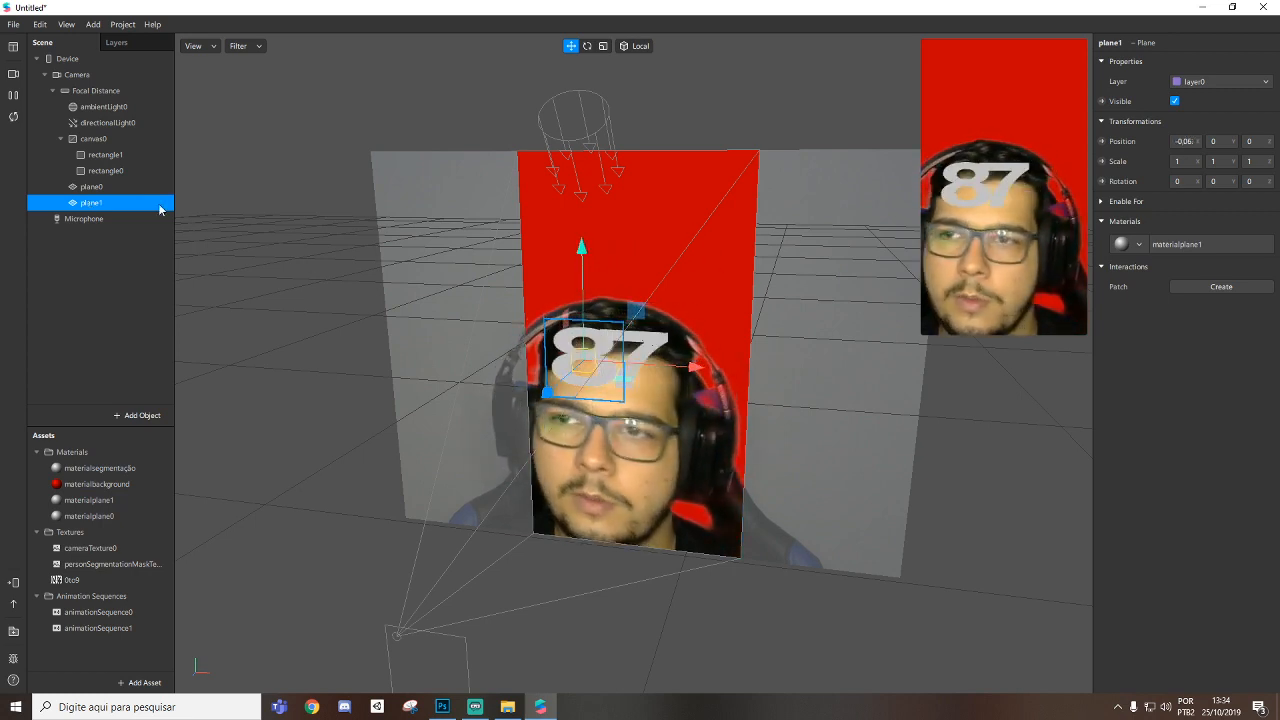
click(90, 187)
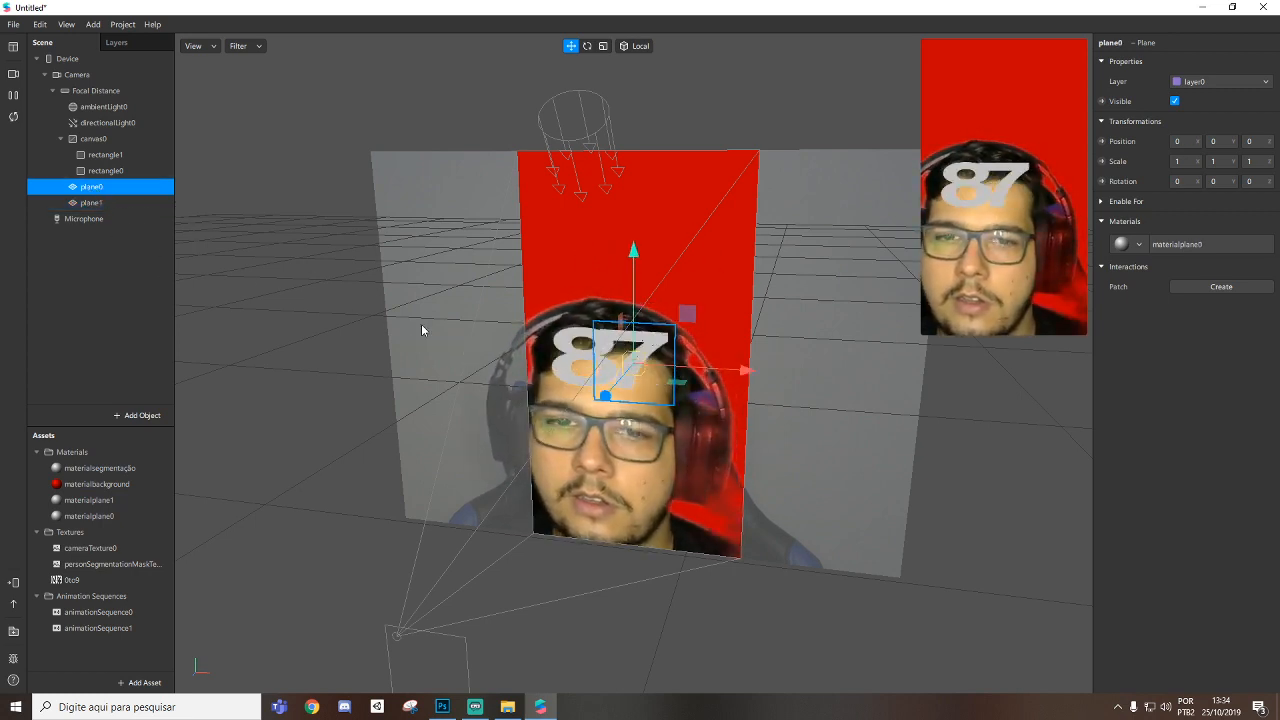
click(90, 203)
drag(692, 367, 796, 378)
click(736, 356)
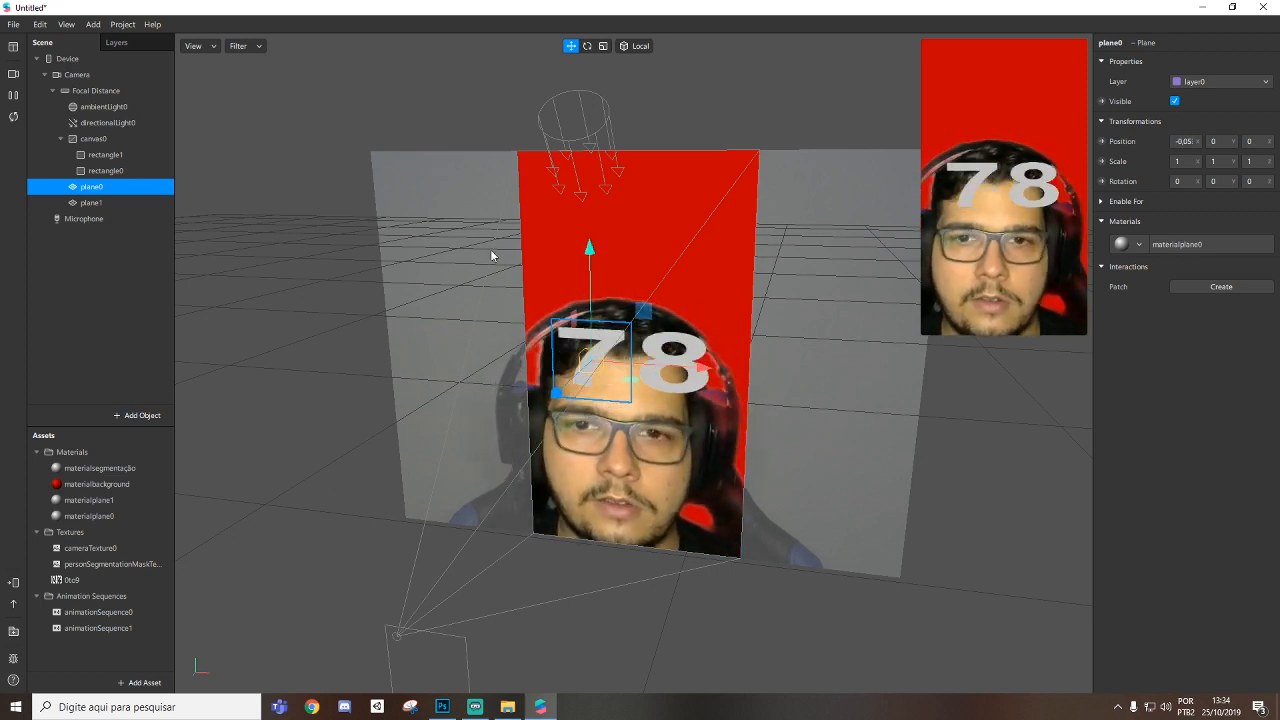
Scale plane0 and plane1 together to 2 in X and Y.
ctrl+click(140, 202)
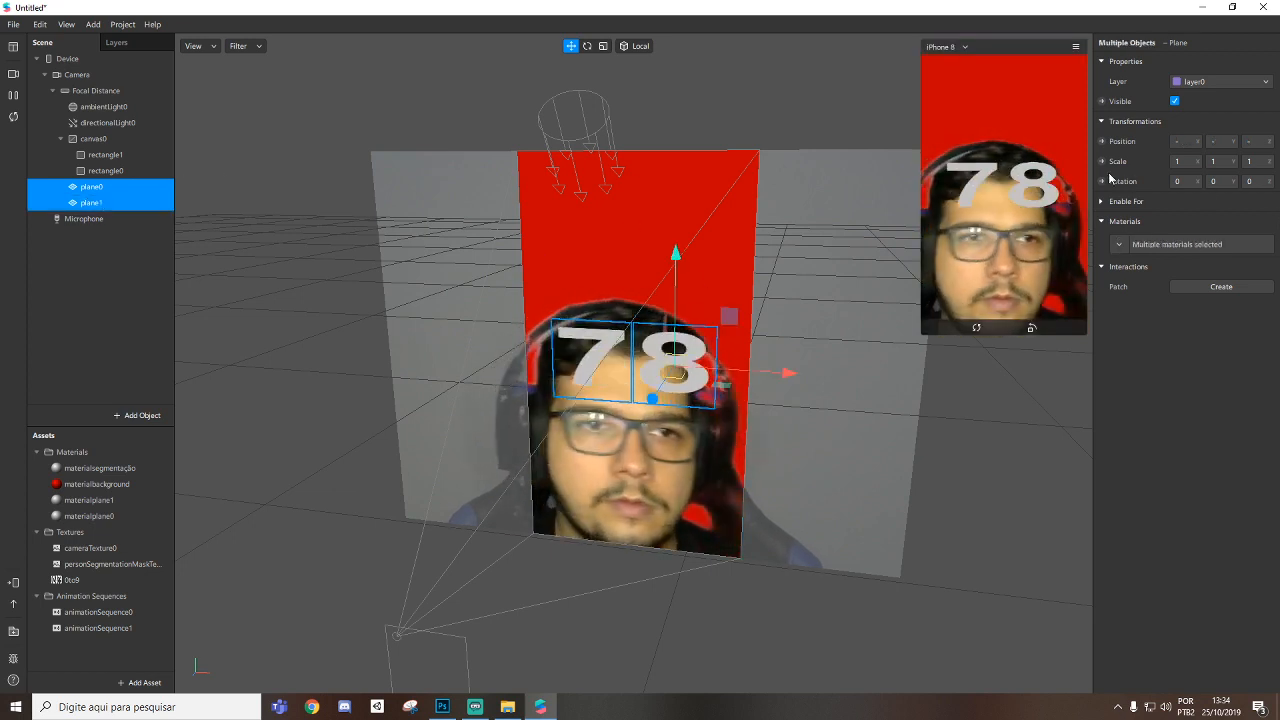
text(2)
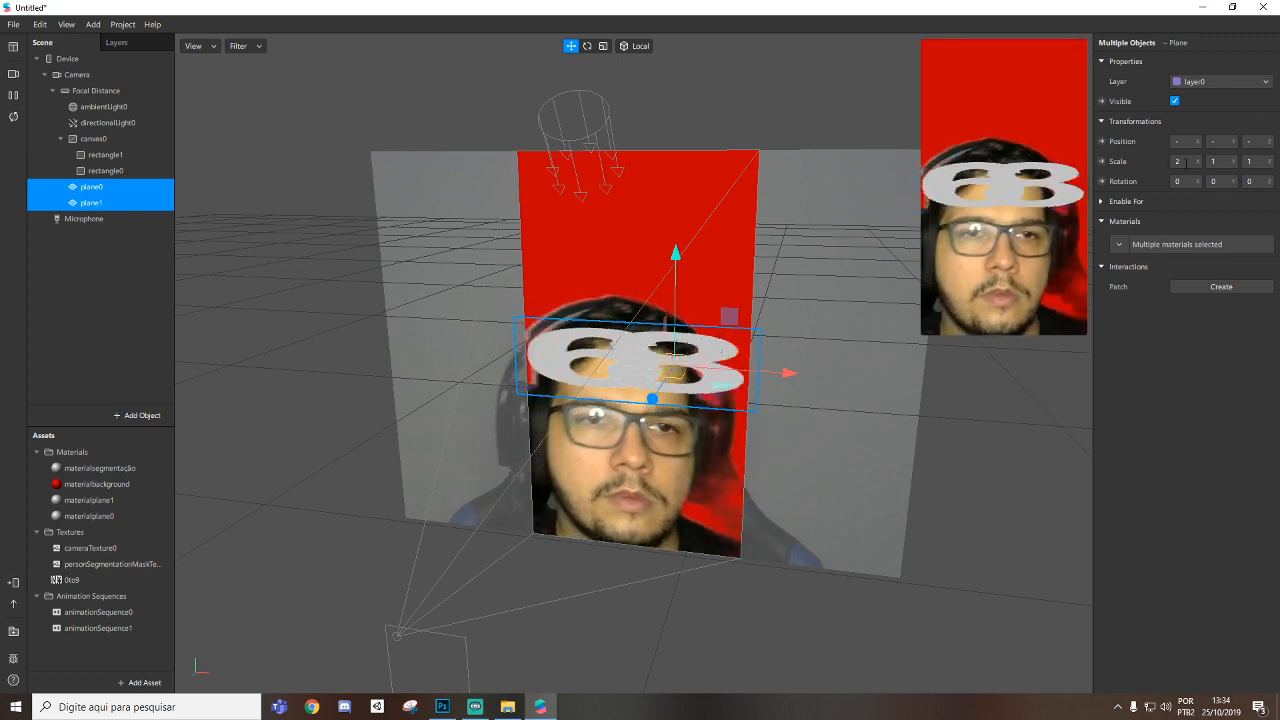
text(2)
key(Return)
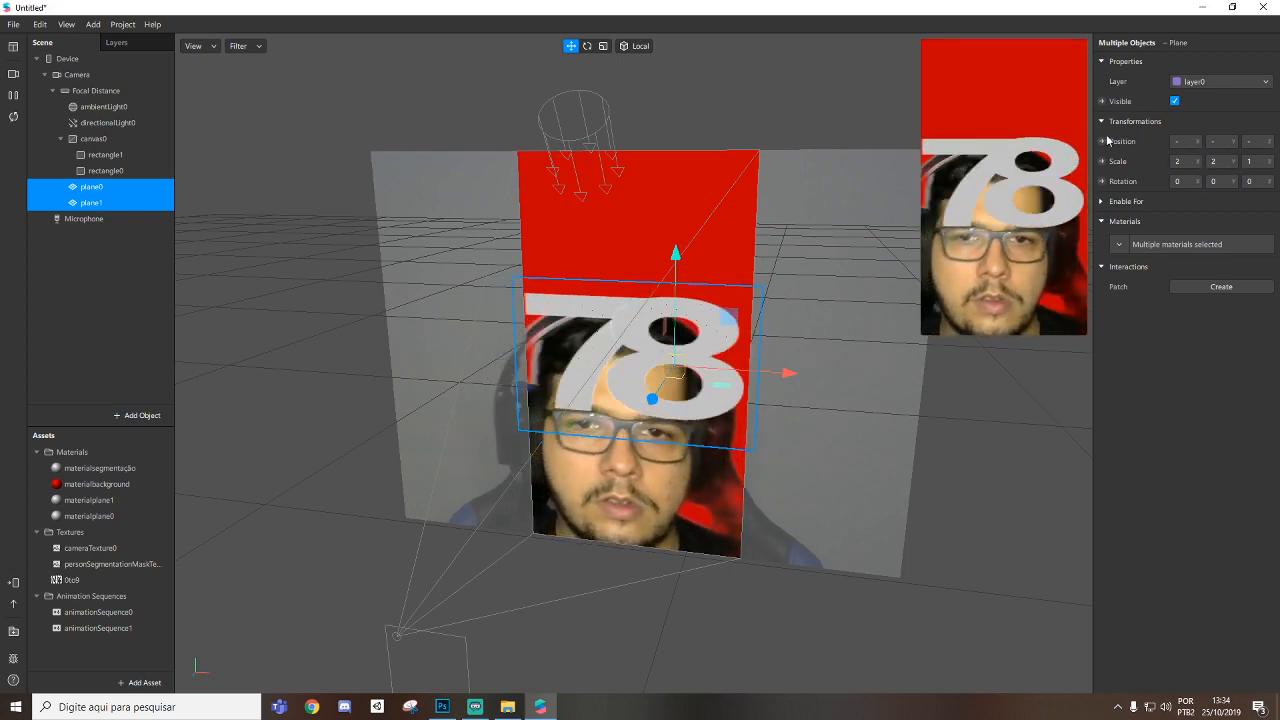
Shift plane1 along X to about 0.056 and set the X and Y scale of both planes to 1.5.
click(92, 203)
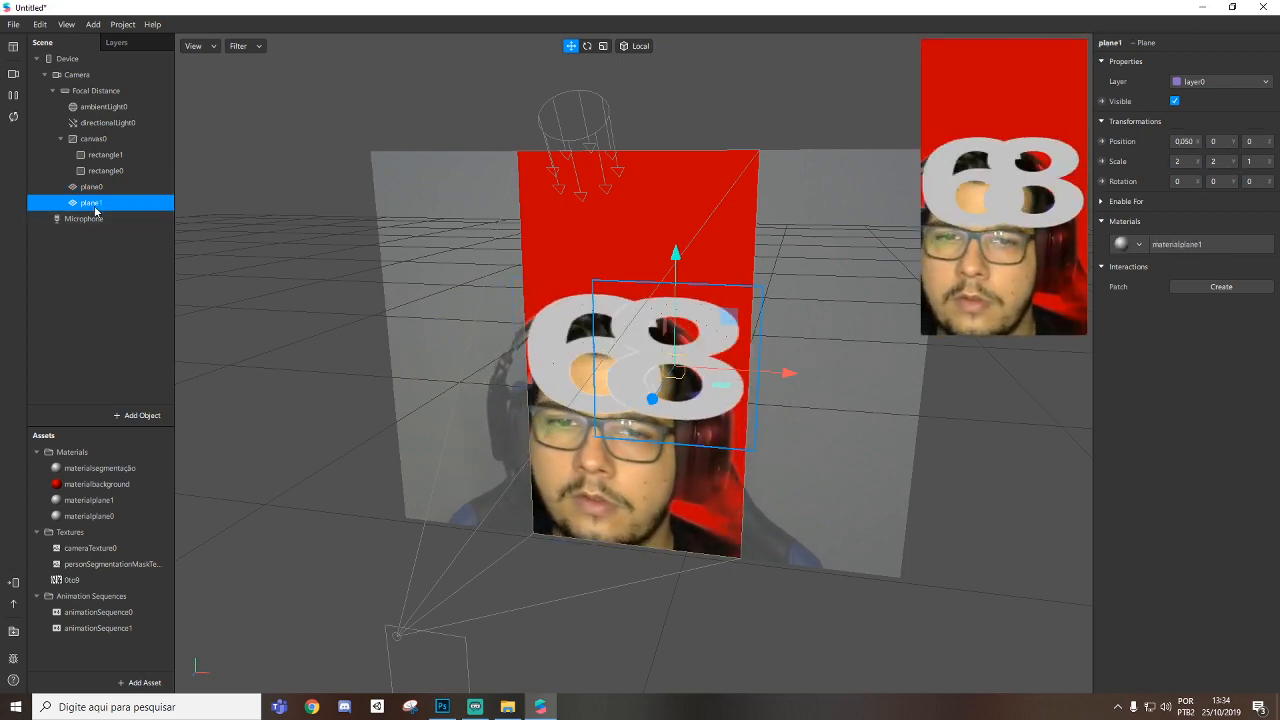
drag(789, 376, 799, 378)
ctrl+click(174, 189)
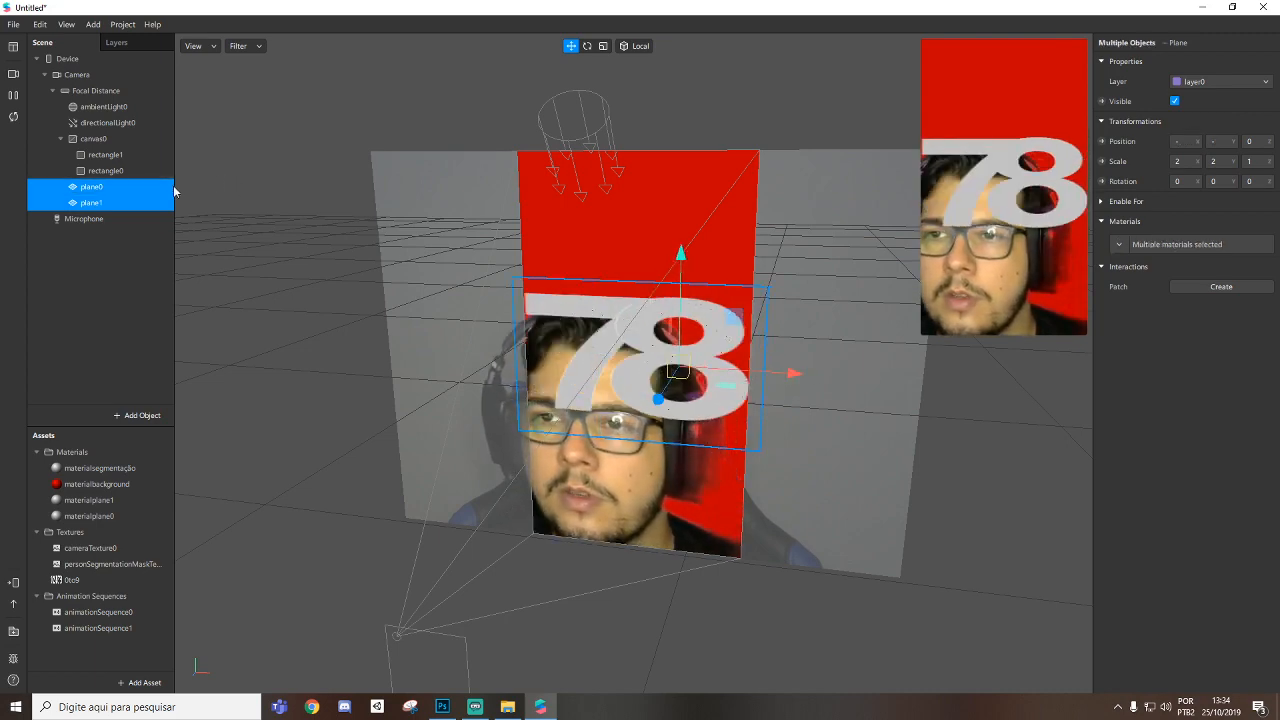
text(1.5)
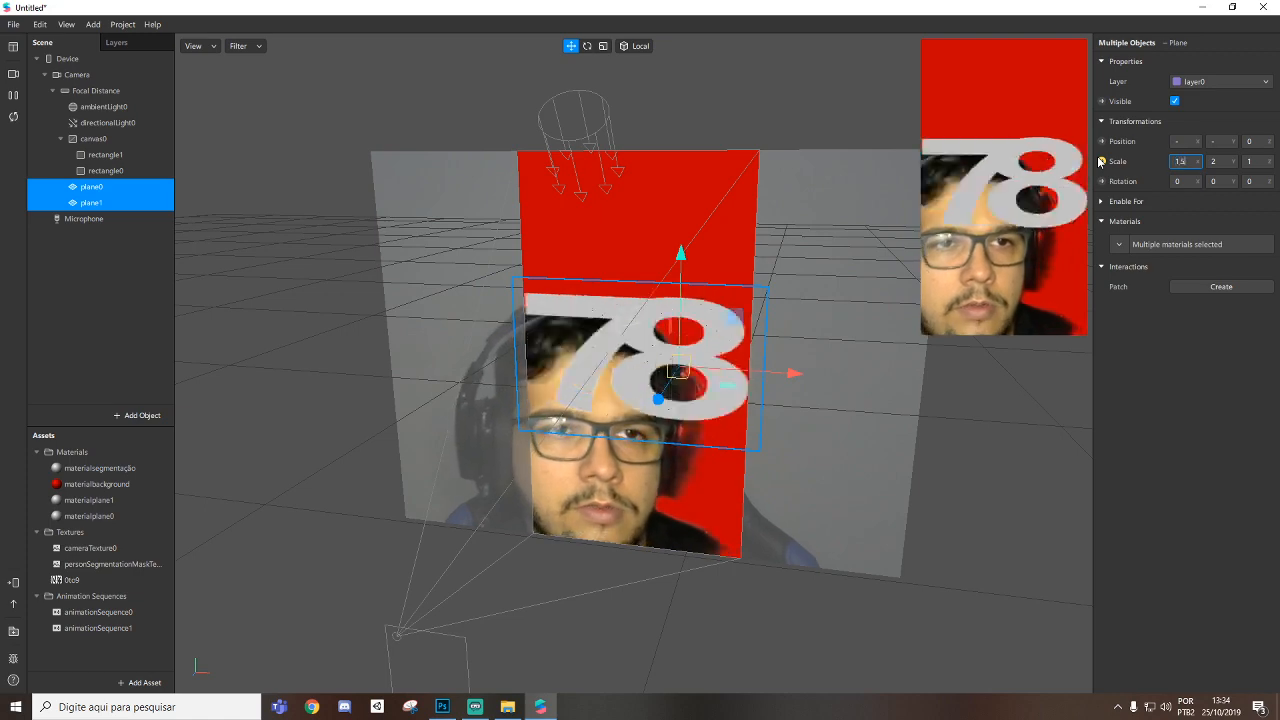
key(Return)
drag(1220, 163, 1126, 163)
text(1.5)
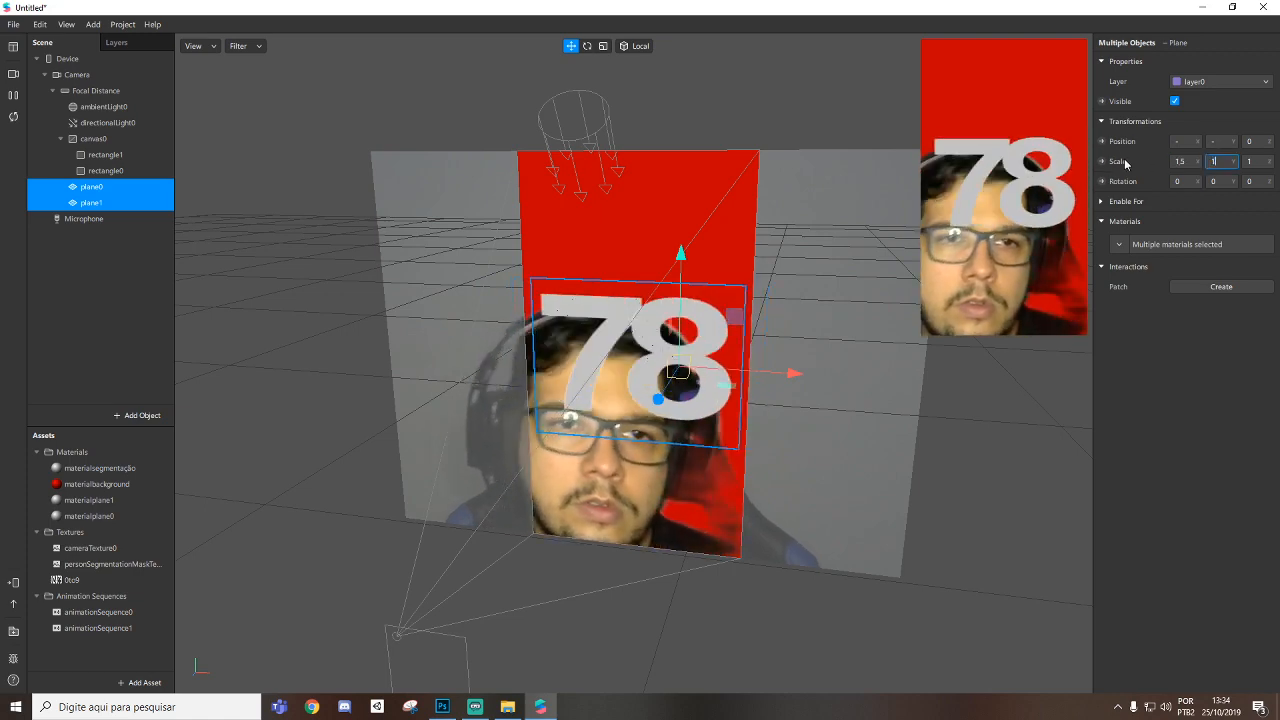
key(Return)
Shift plane0 slightly away from plane1 along X to widen the gap between the two digits.
click(100, 188)
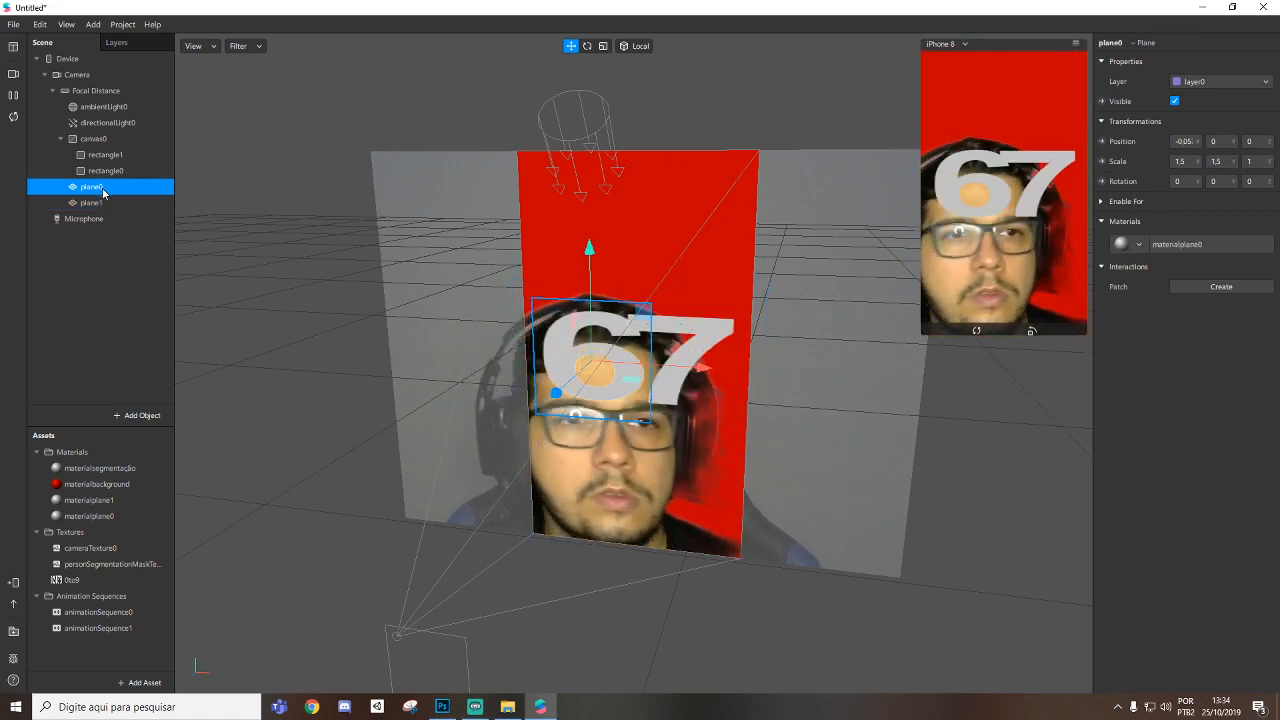
click(105, 203)
click(100, 188)
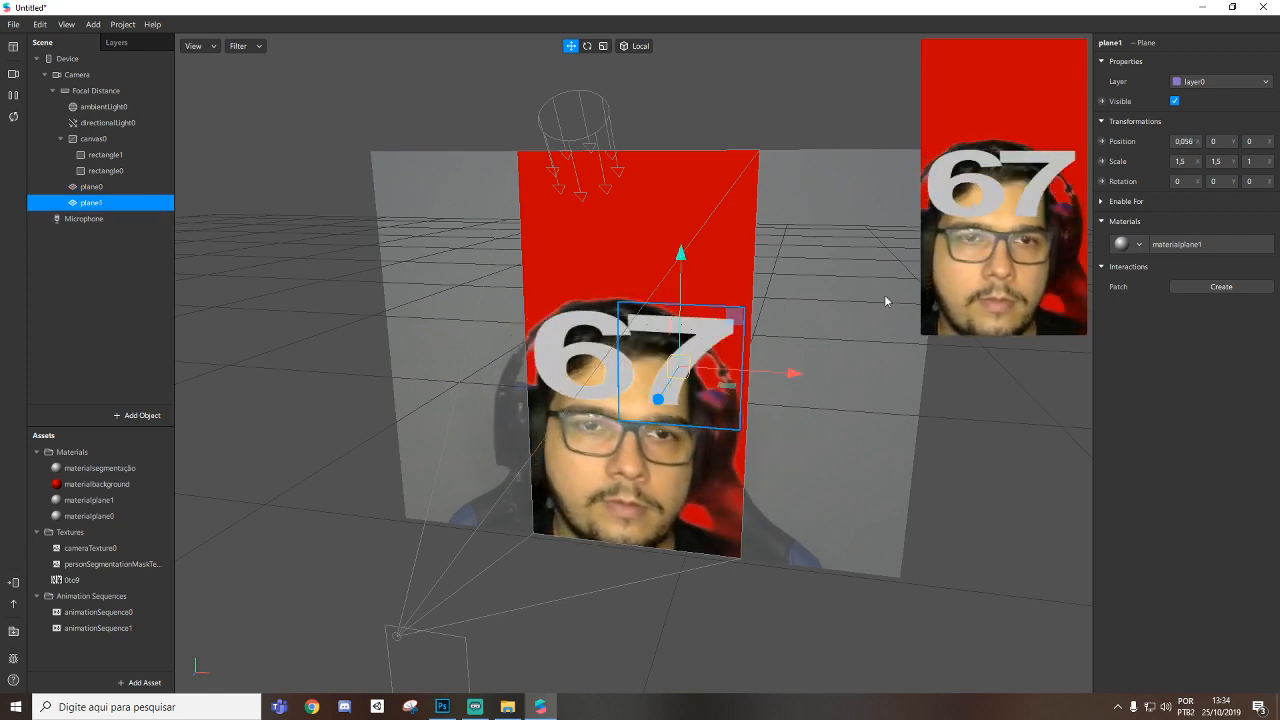
click(79, 189)
click(86, 203)
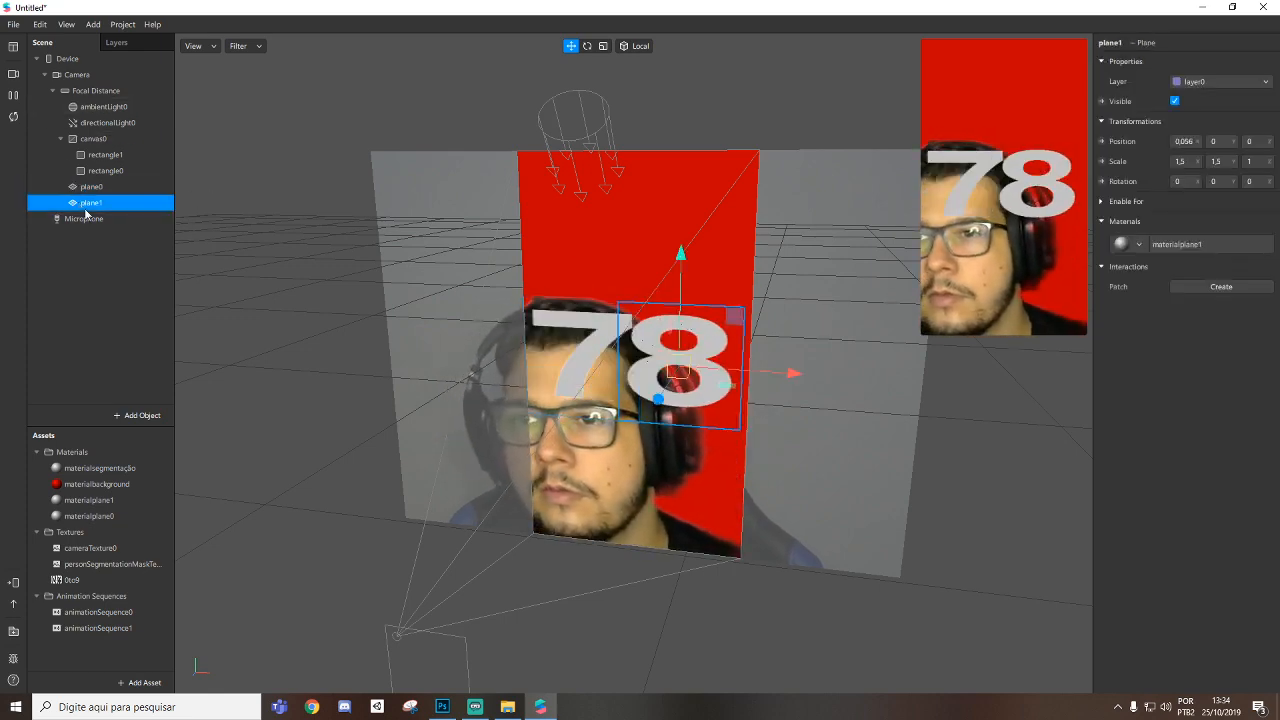
Set the diffuse color of materialplane1 and materialplane0 to yellow.
click(100, 506)
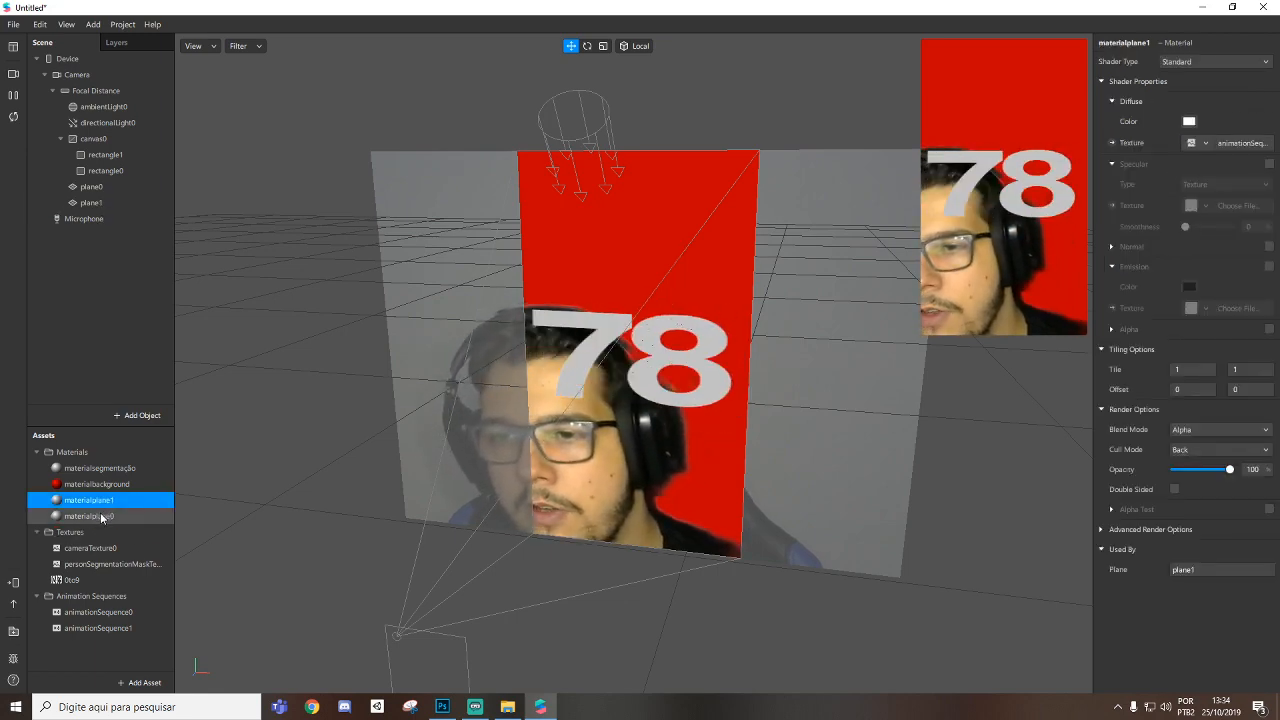
click(1187, 123)
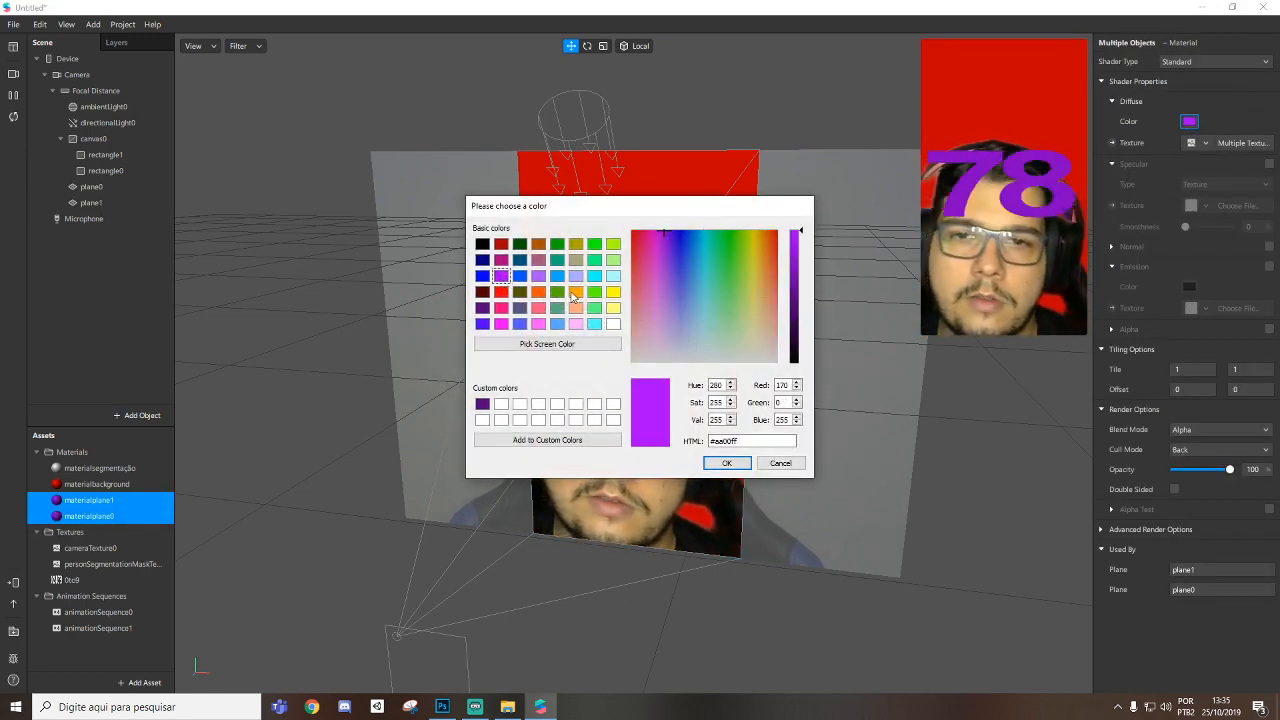
click(722, 464)
Try several greens for materialbackground's diffuse color and apply #55aa00.
click(124, 485)
click(1188, 120)
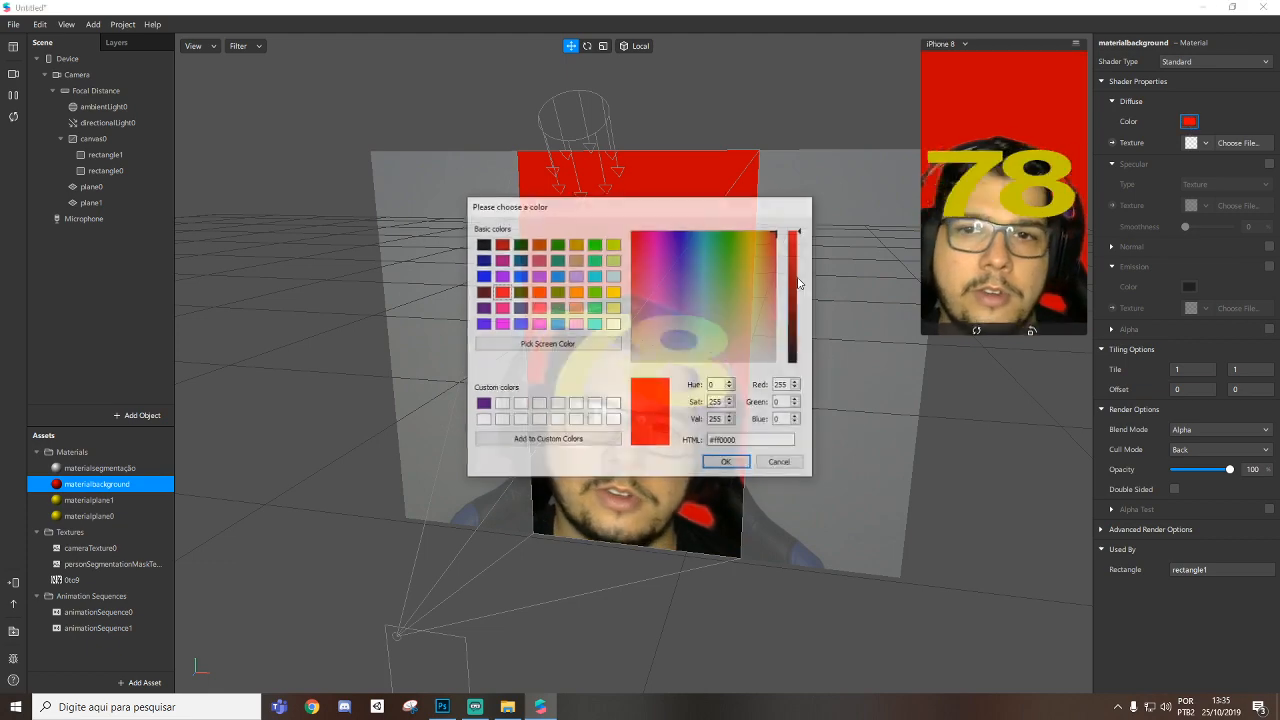
click(594, 245)
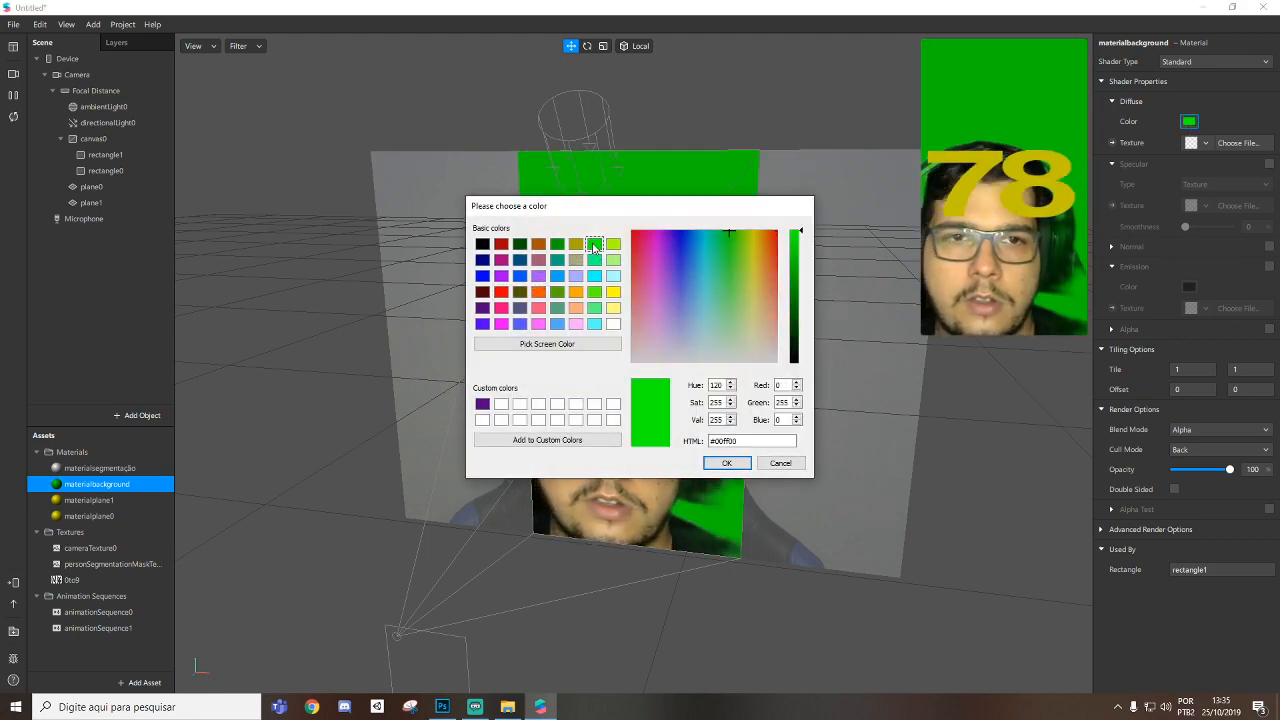
click(522, 247)
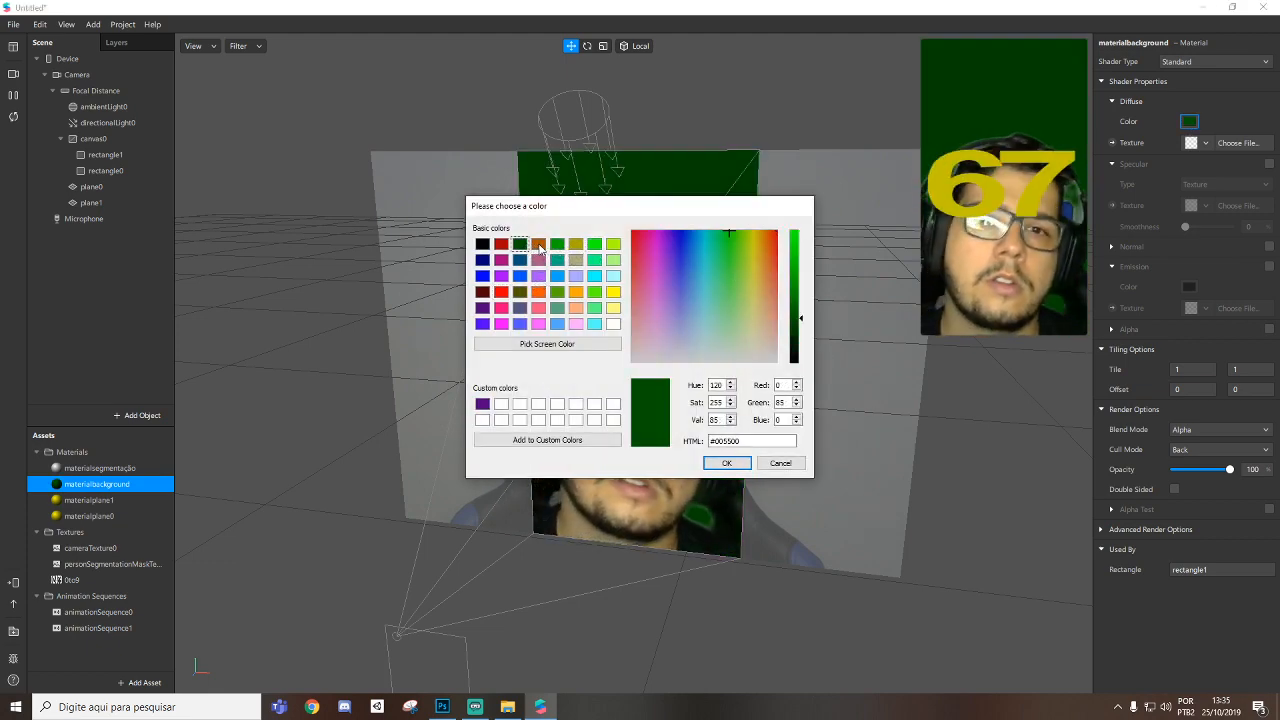
click(560, 296)
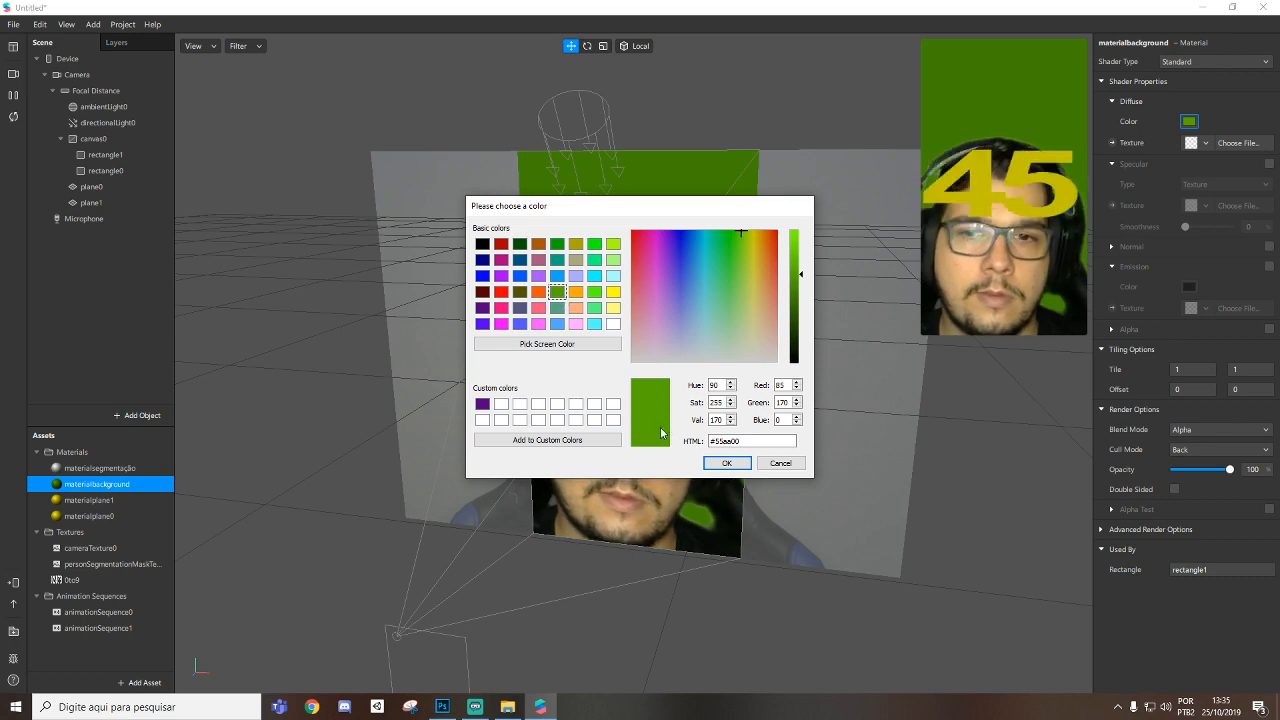
click(727, 463)
Change the shader type of materialplane1 and materialplane0 to Flat.
click(90, 500)
shift+click(90, 516)
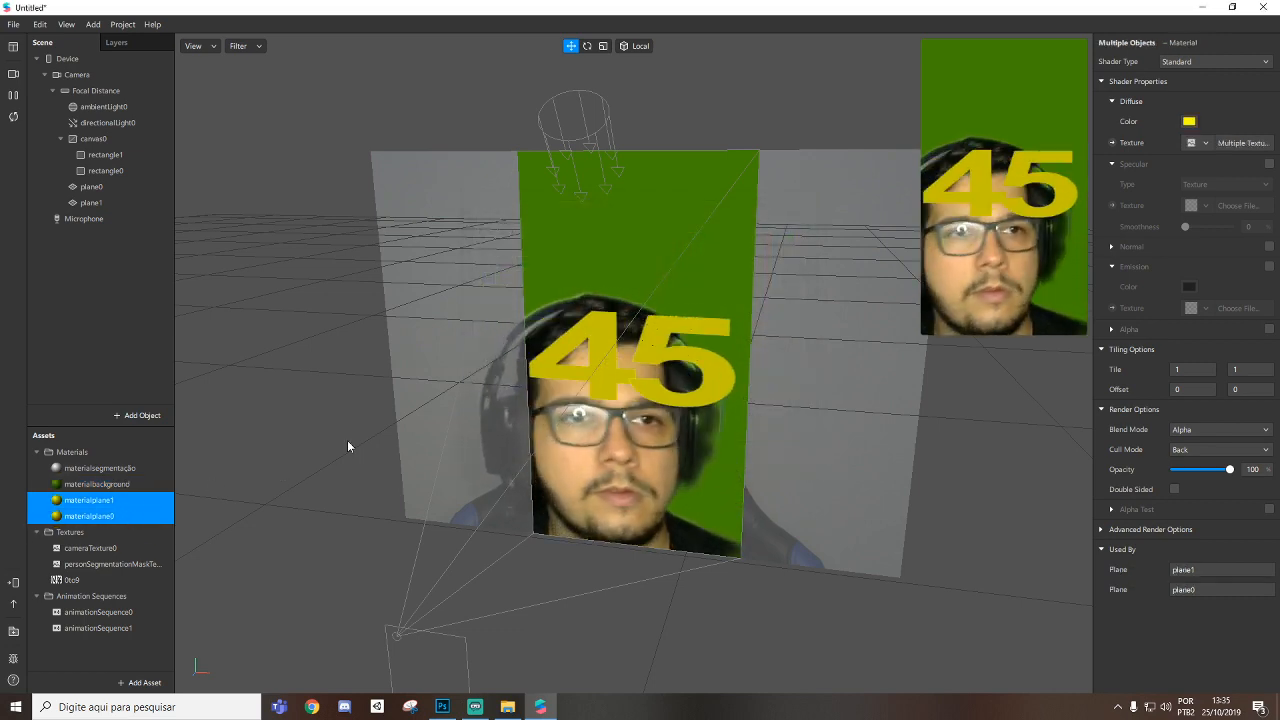
click(1200, 61)
click(1185, 74)
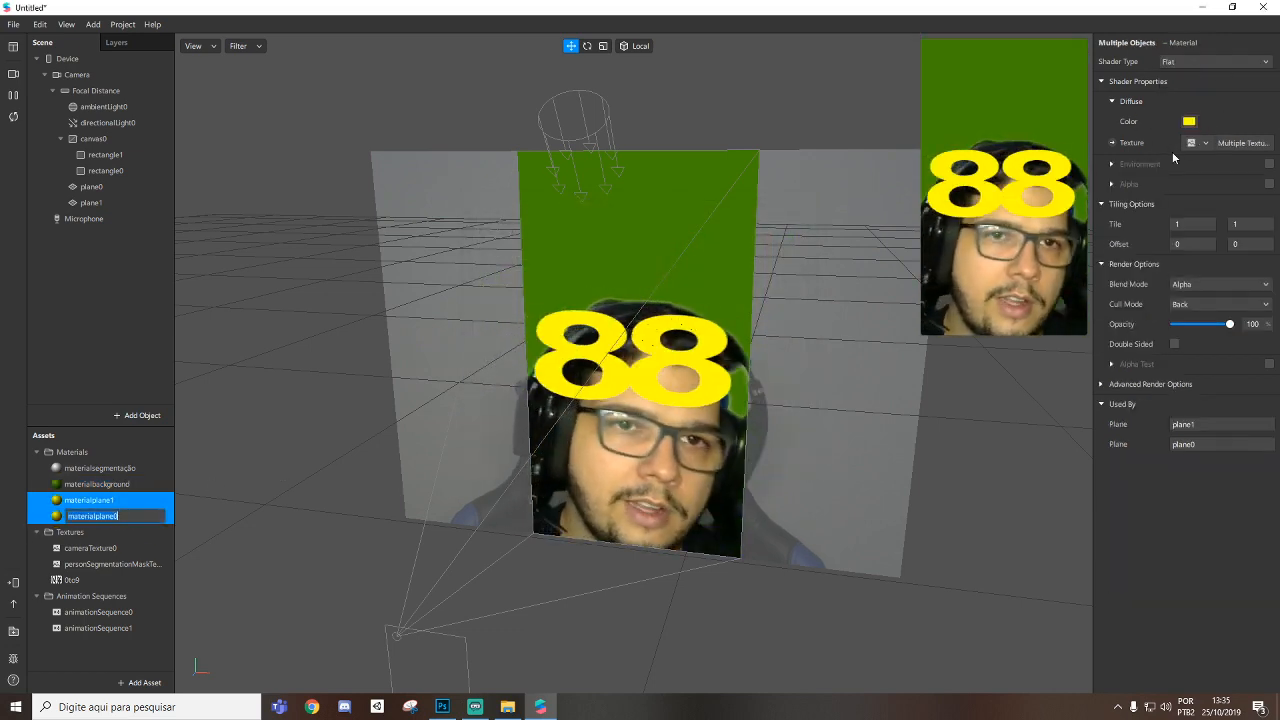
Change the shader type of materialbackground to Flat.
click(96, 484)
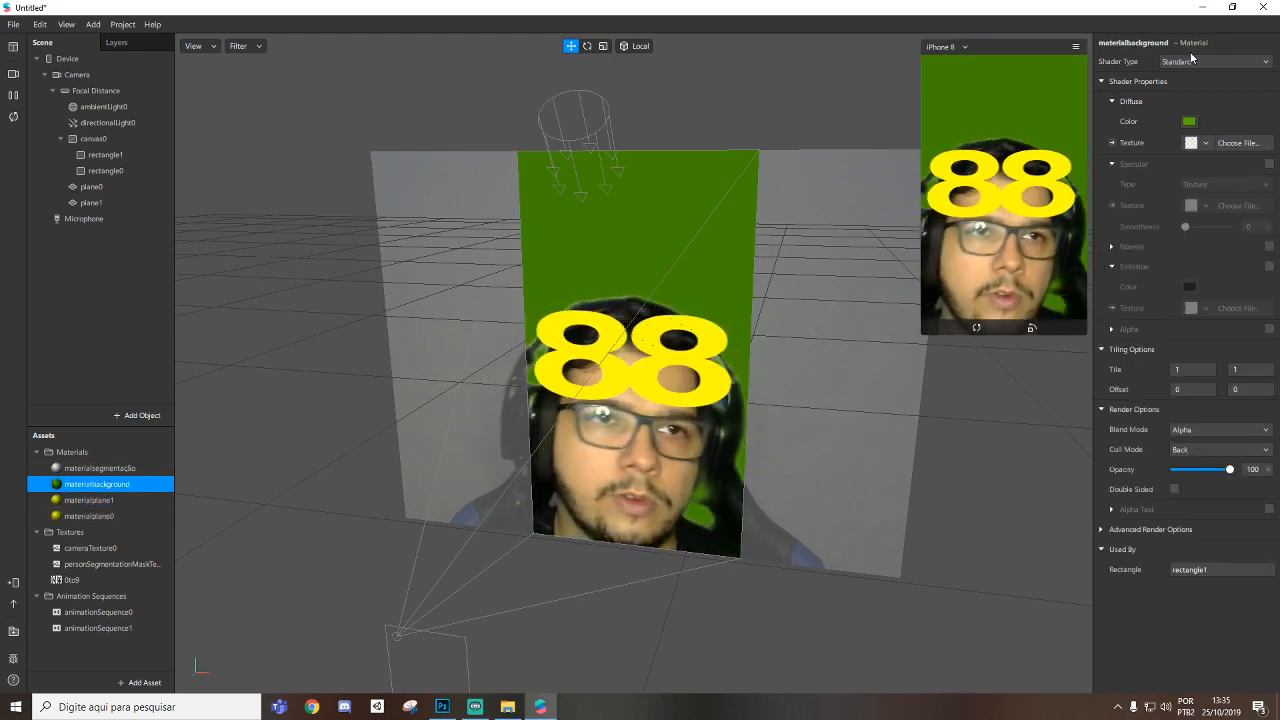
click(1200, 61)
click(1190, 74)
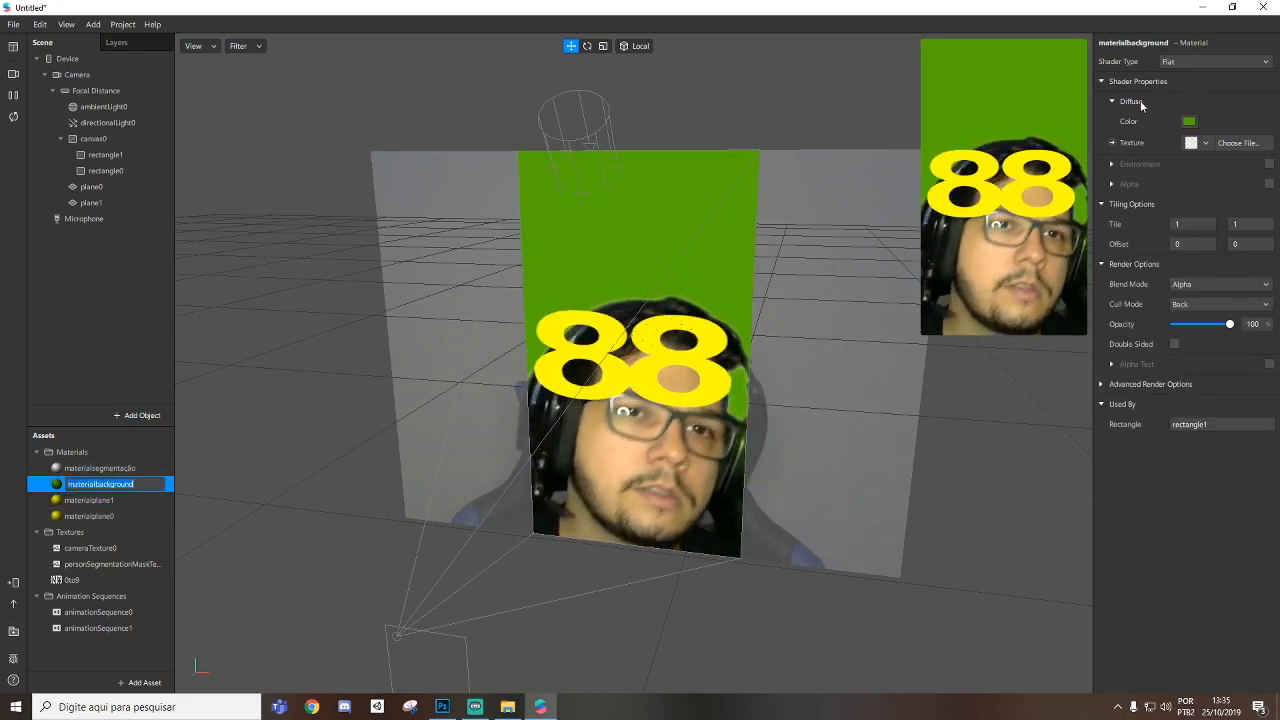
Show the Patch Editor below the scene view.
click(120, 500)
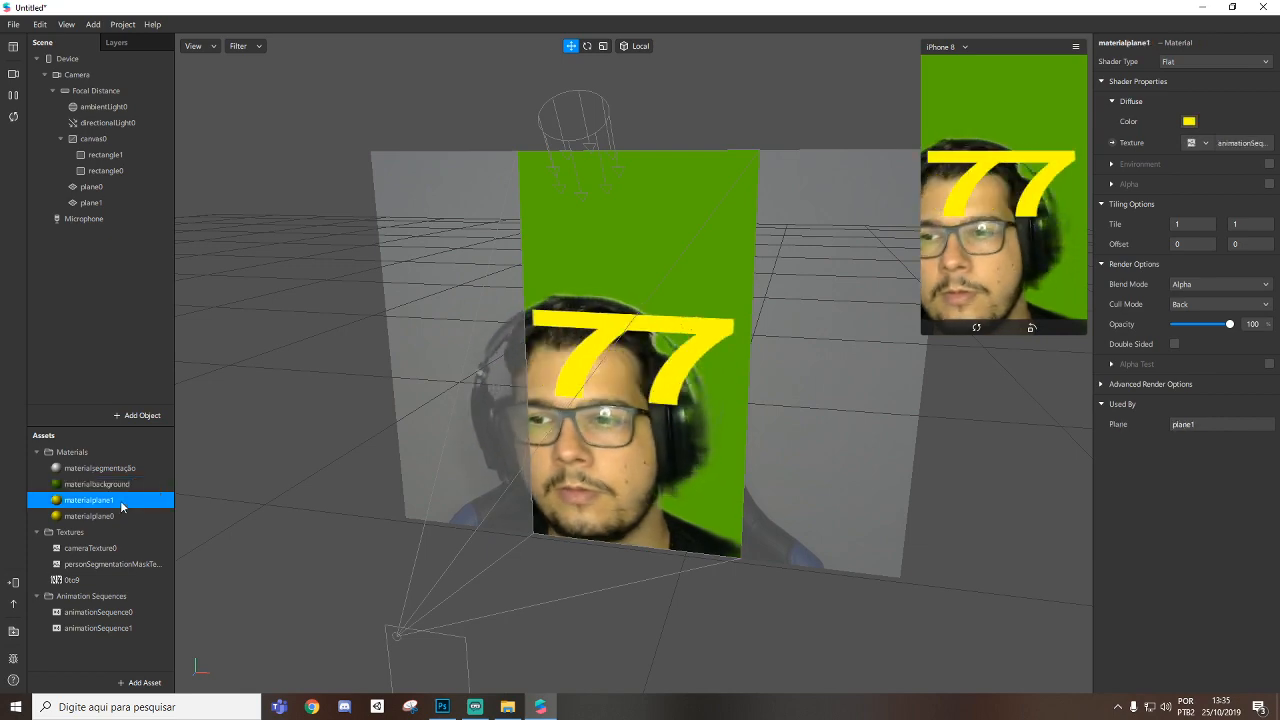
click(106, 516)
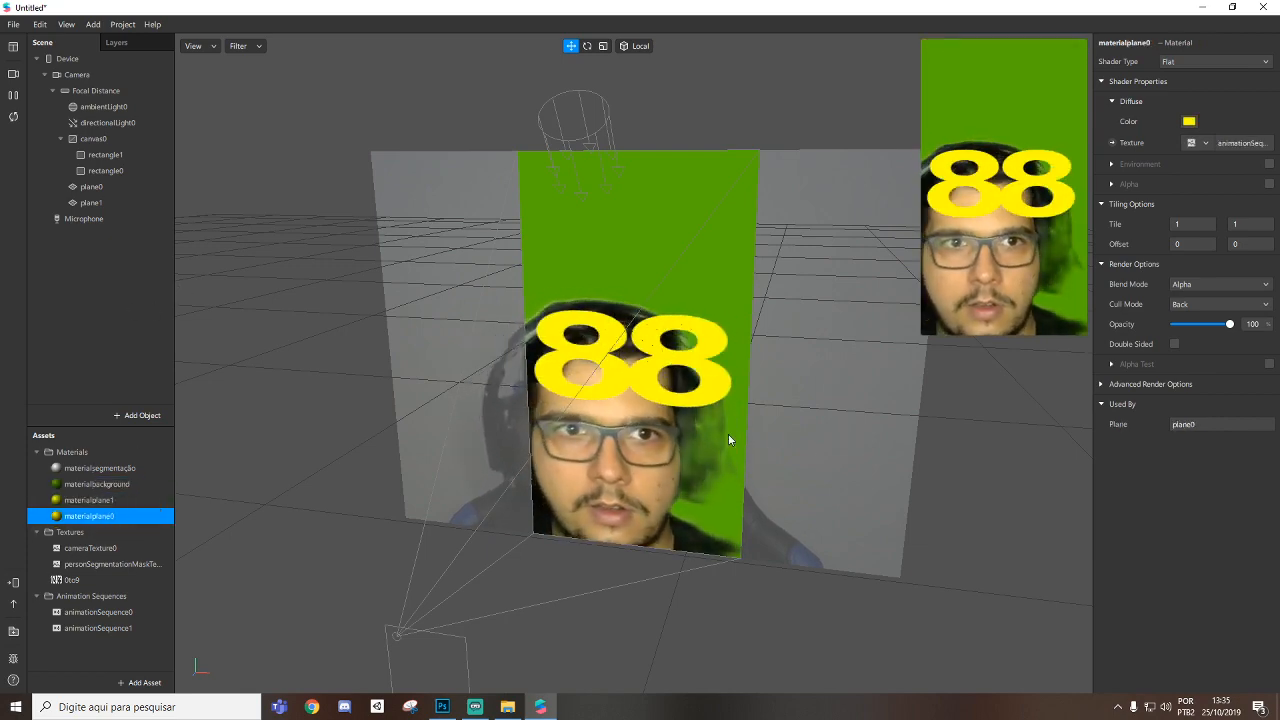
scroll(715, 440, up, 5)
key(ctrl+alt+p)
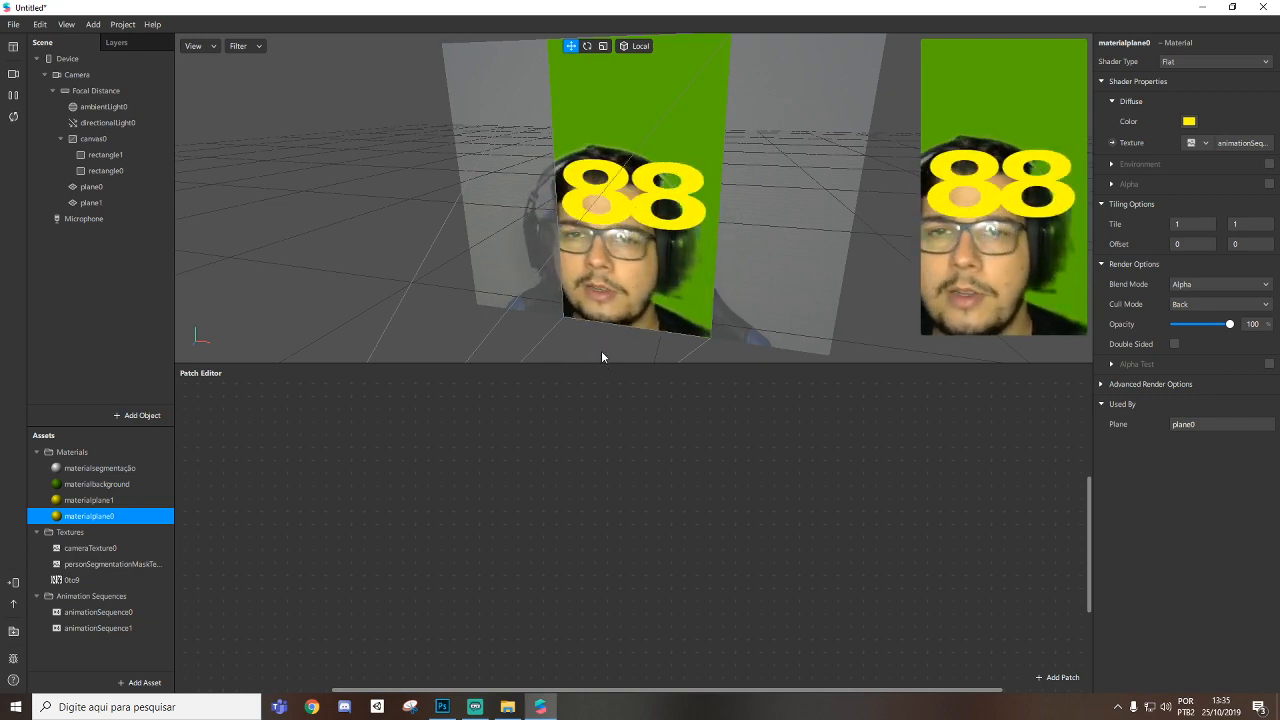
scroll(603, 340, up, 3)
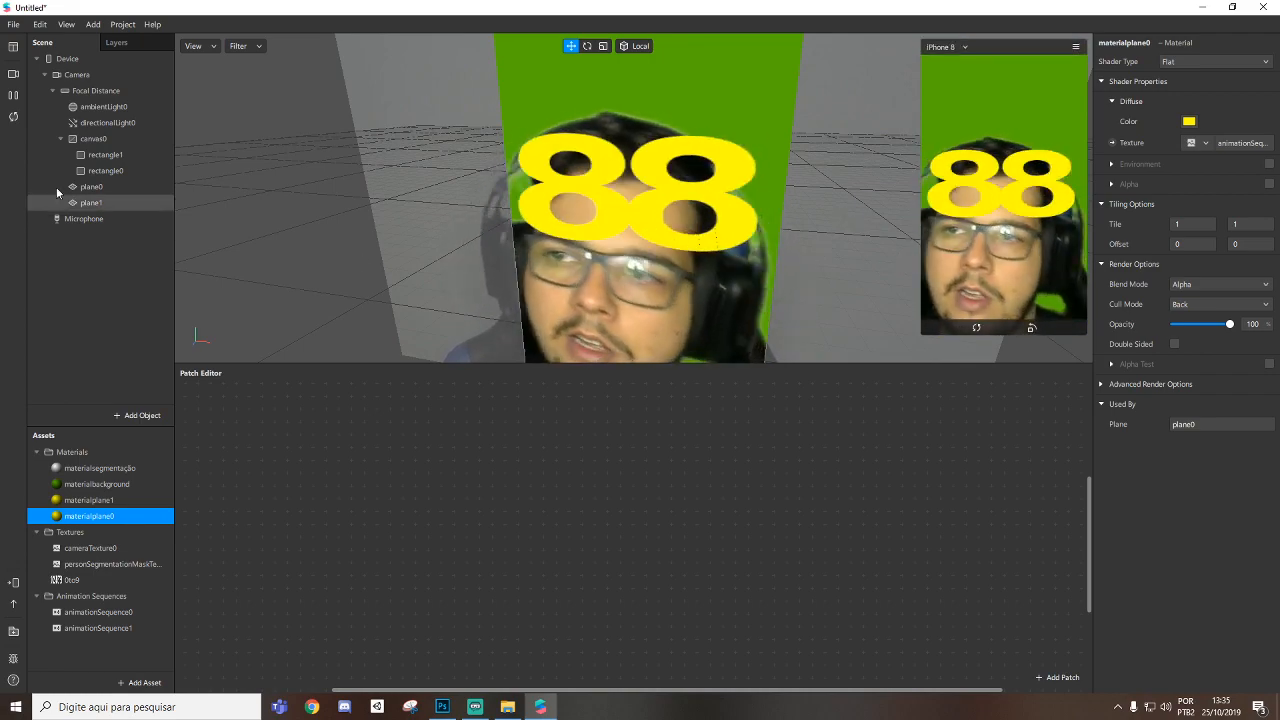
Add a face tracker to the scene and nest plane0 and plane1 inside it.
right_click(95, 260)
mouse_move(150, 268)
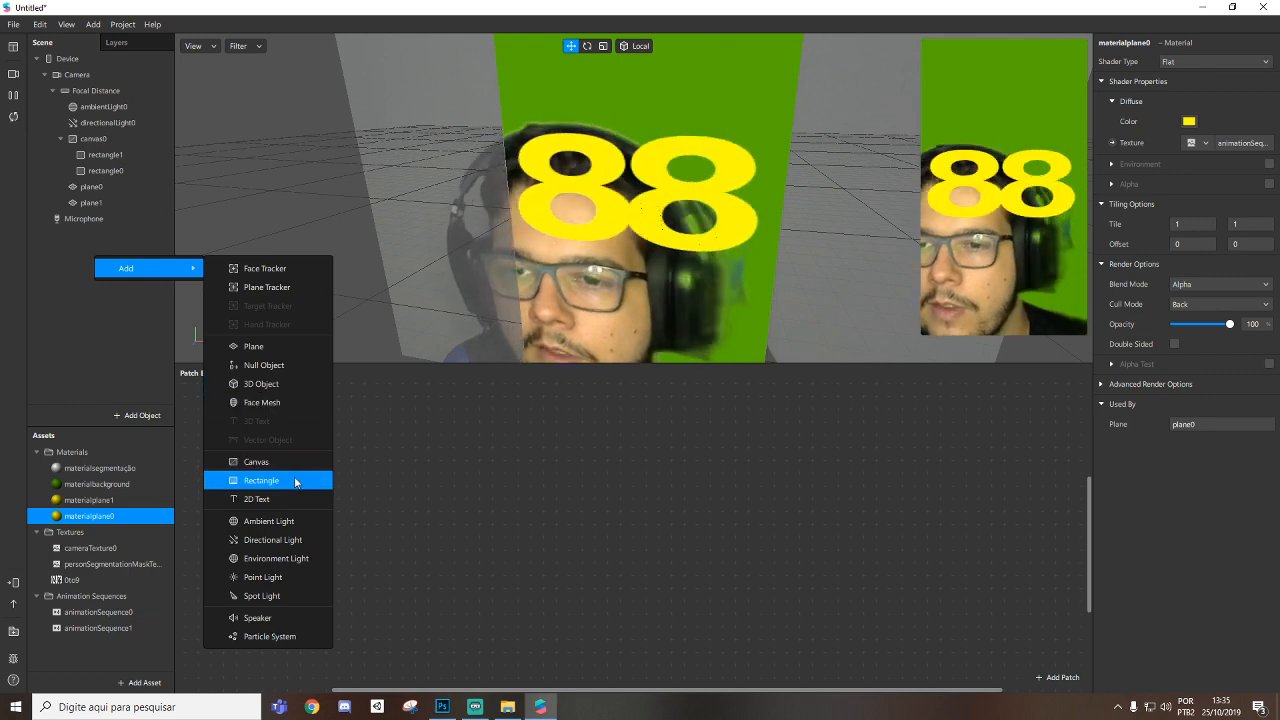
click(283, 270)
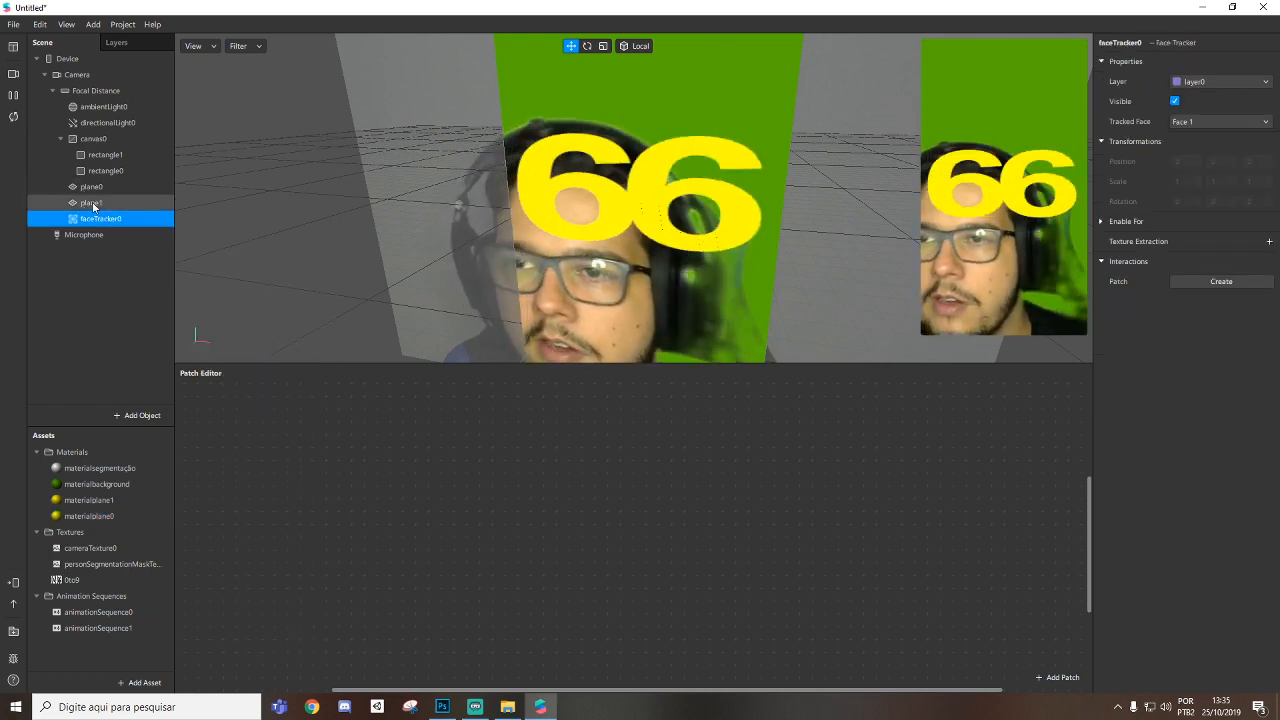
click(91, 202)
shift+click(92, 187)
drag(92, 187, 110, 218)
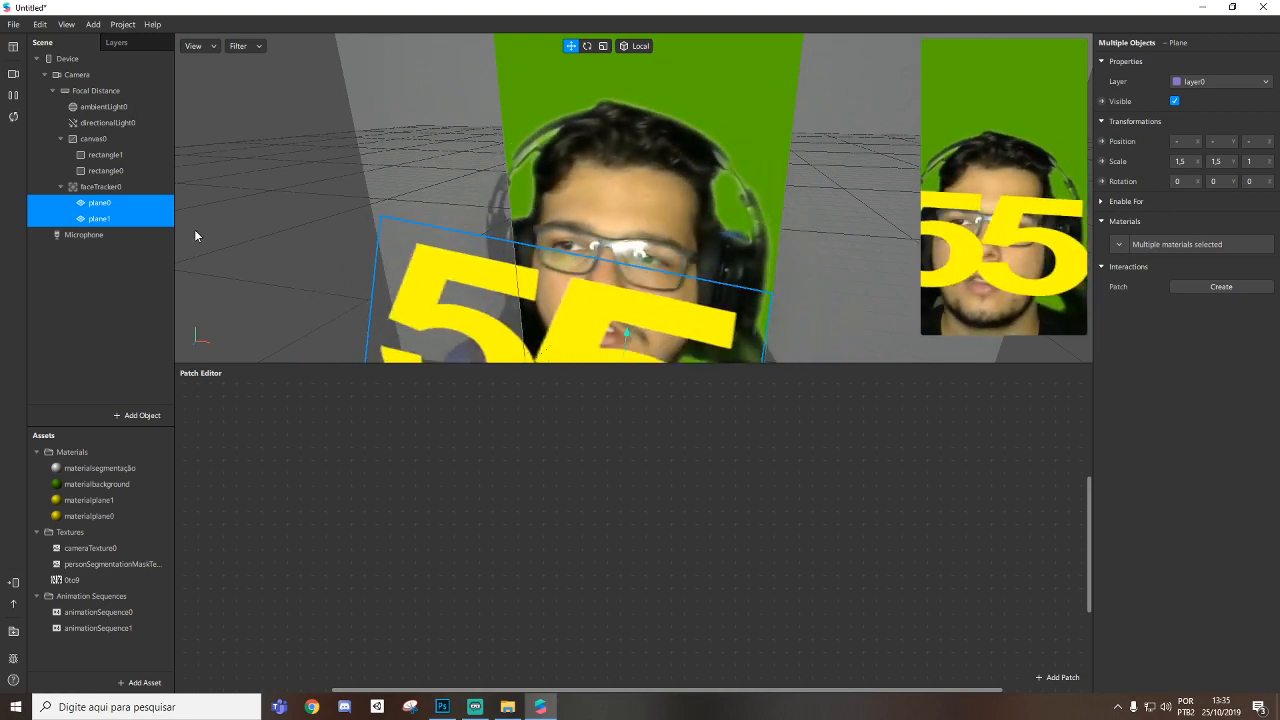
Set the Y position of plane0 and plane1 to 0,15.
click(1220, 141)
text(0)
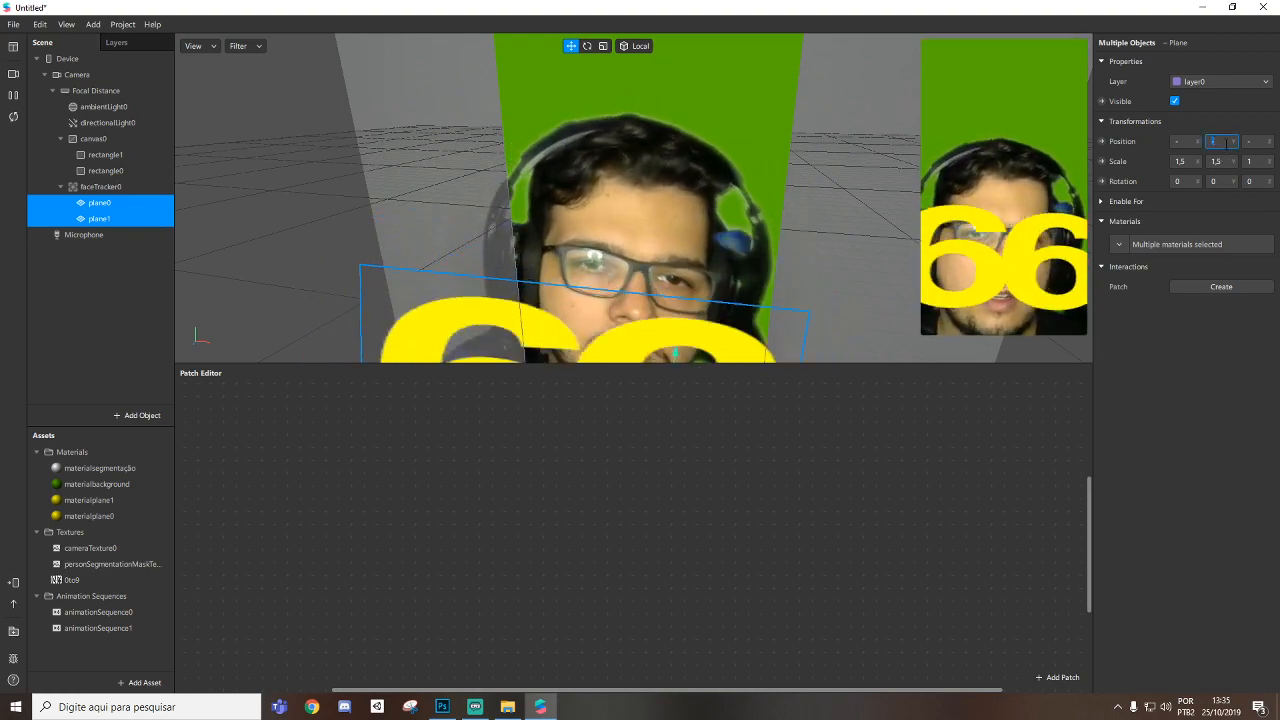
text(,15)
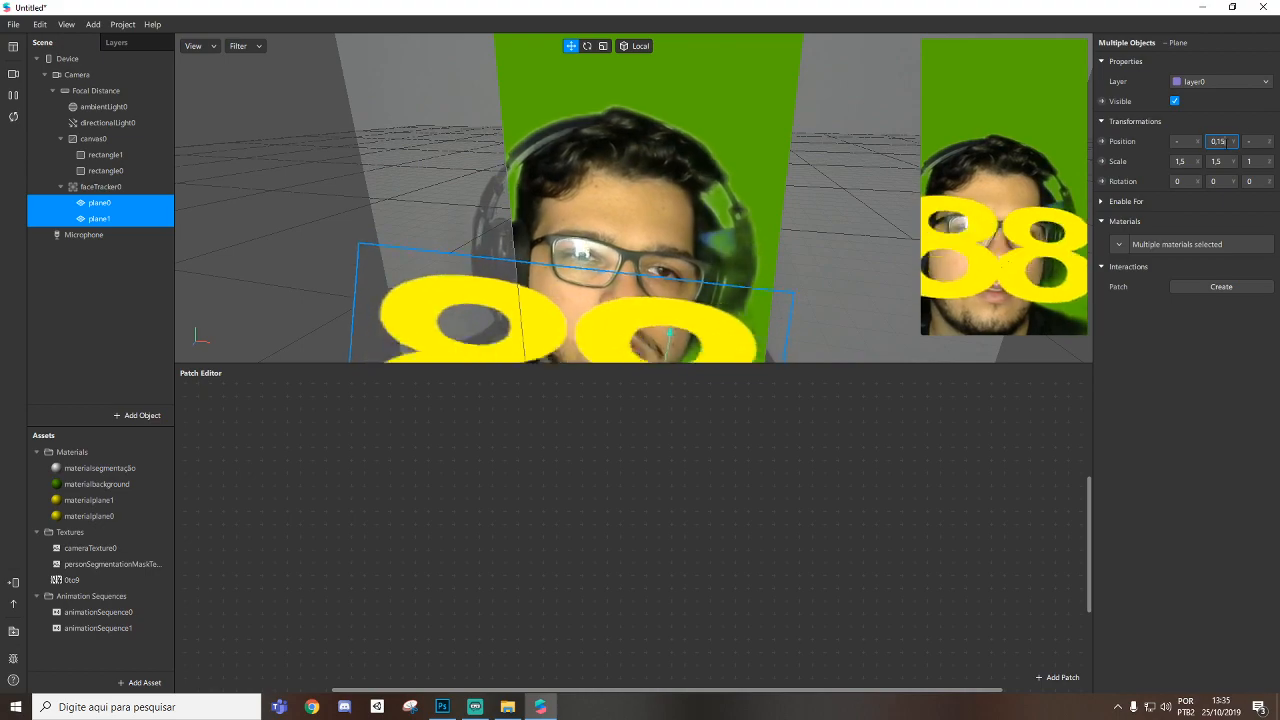
key(Return)
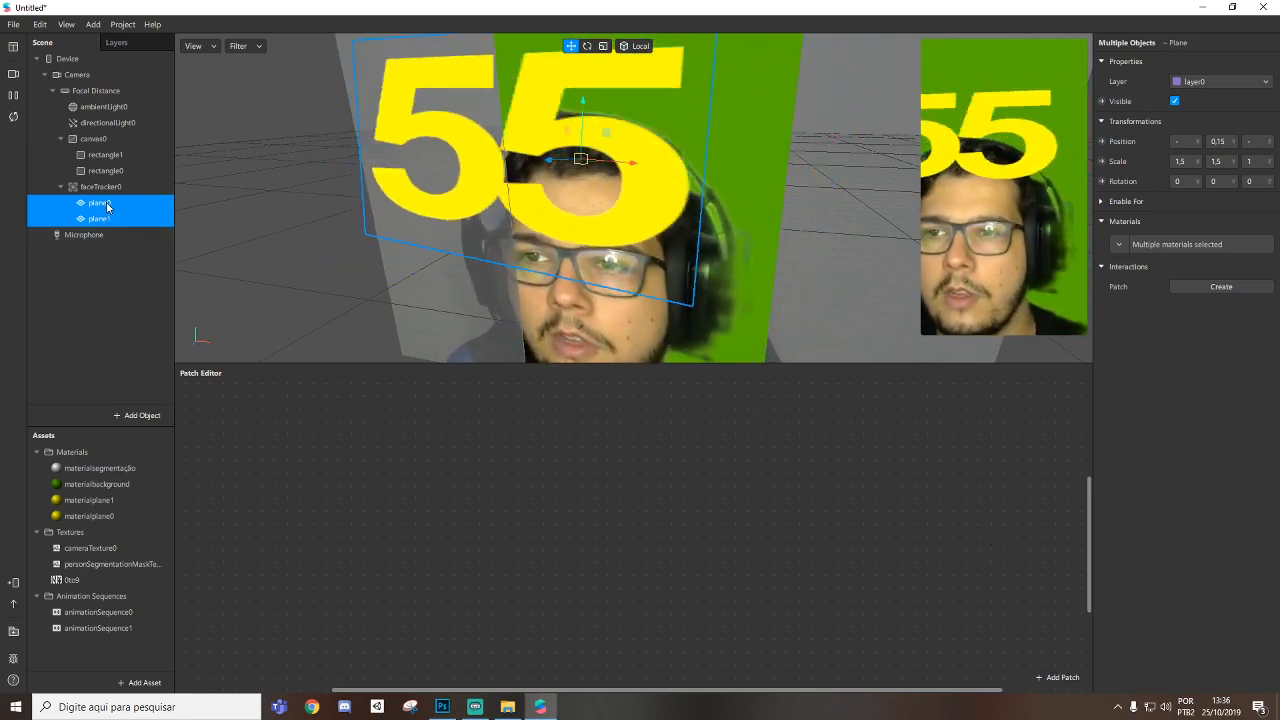
Take plane0 and plane1 out of the face tracker and add two null objects under Focal Distance.
drag(104, 200, 105, 180)
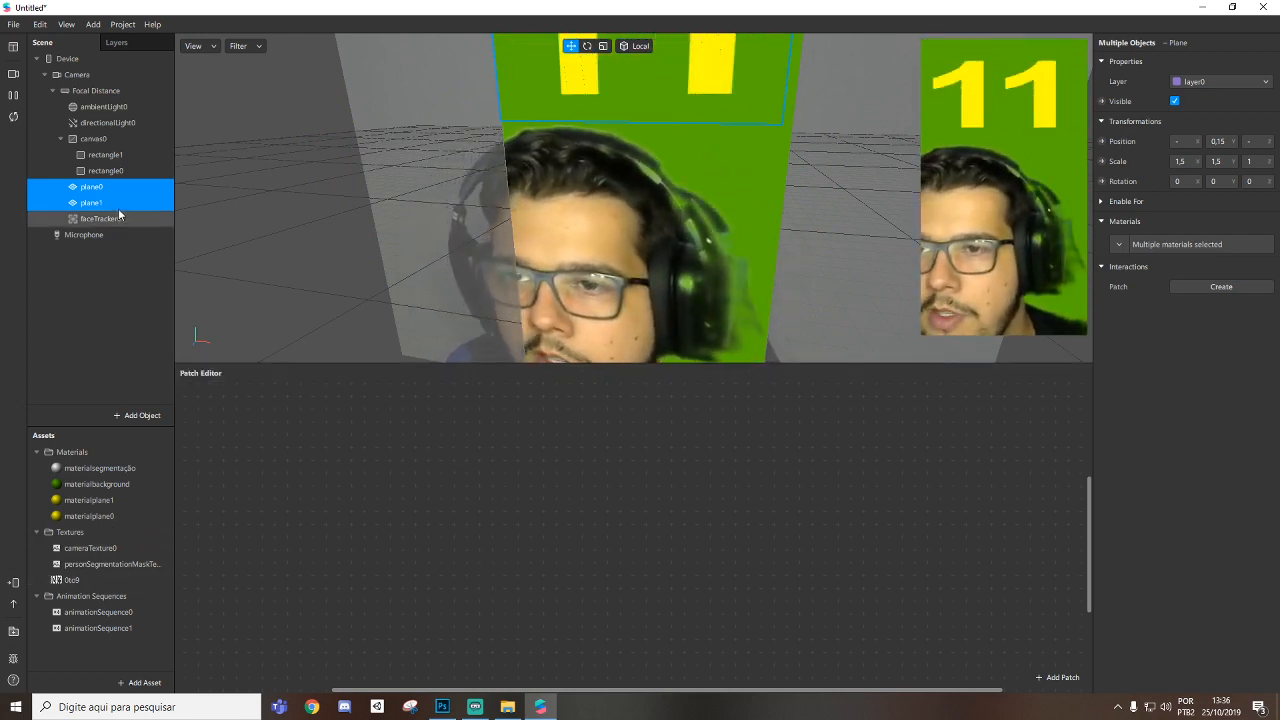
click(104, 290)
right_click(105, 292)
mouse_move(160, 300)
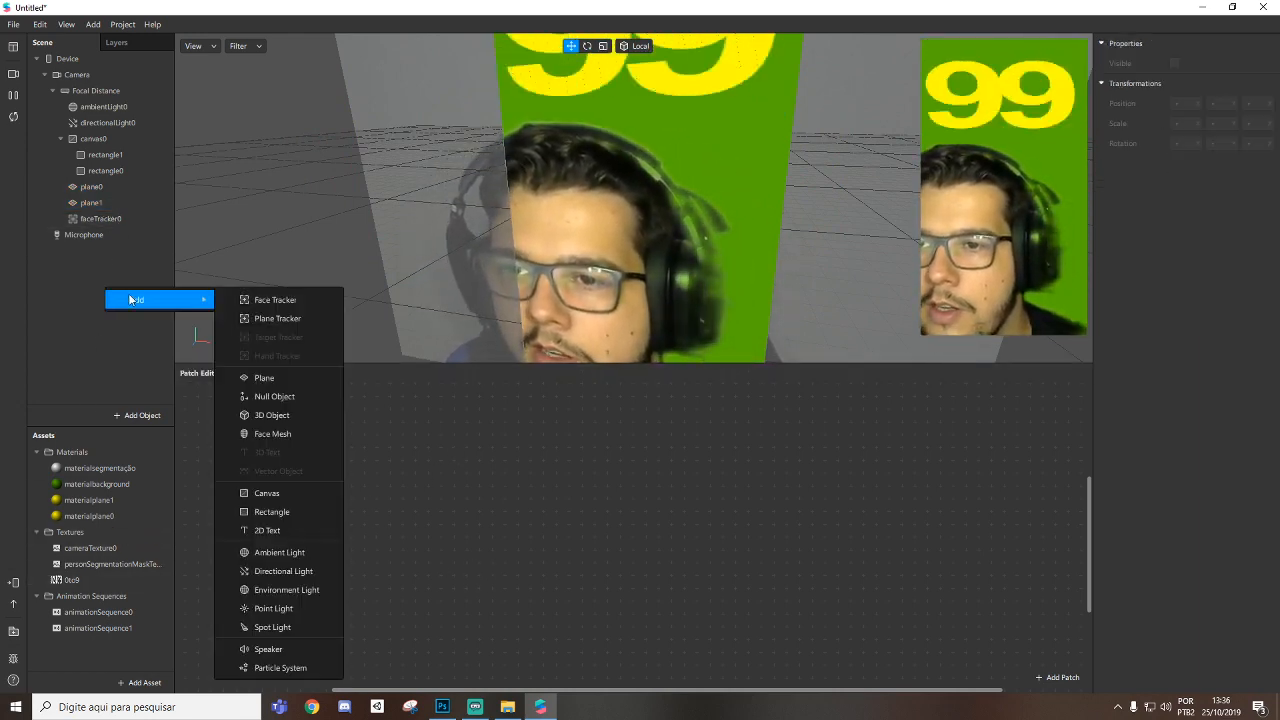
click(285, 399)
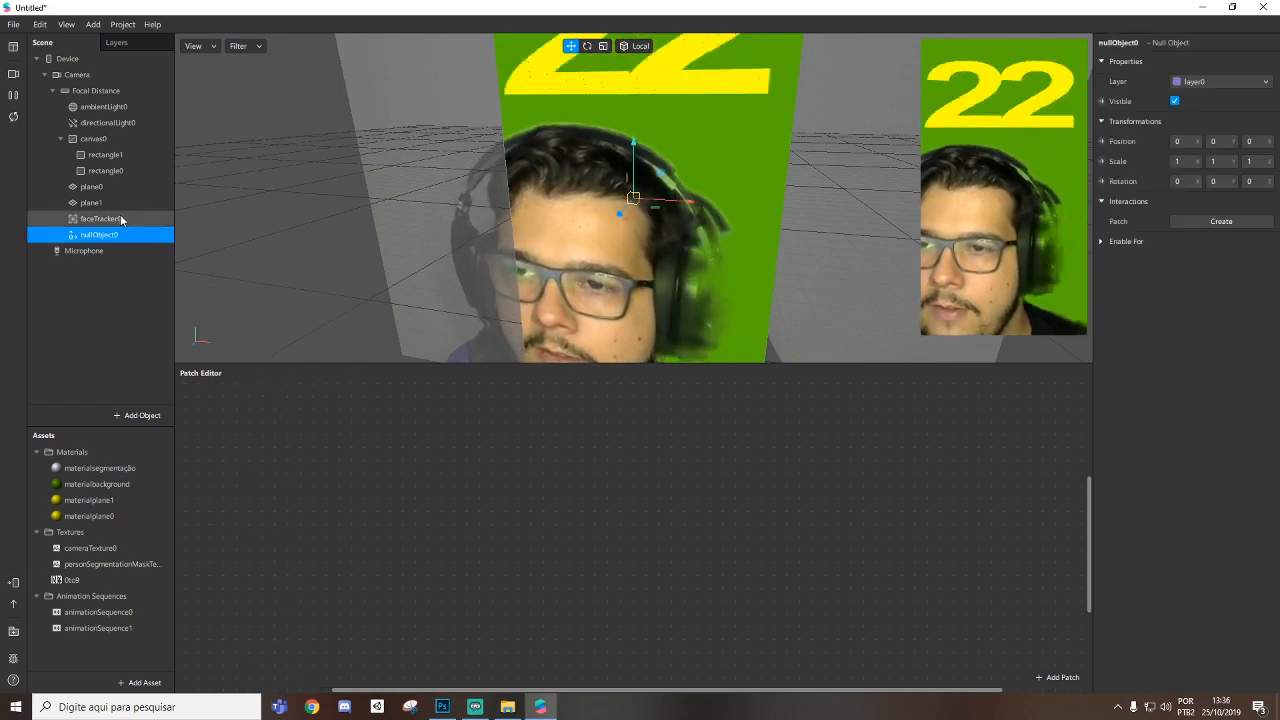
key(ctrl+d)
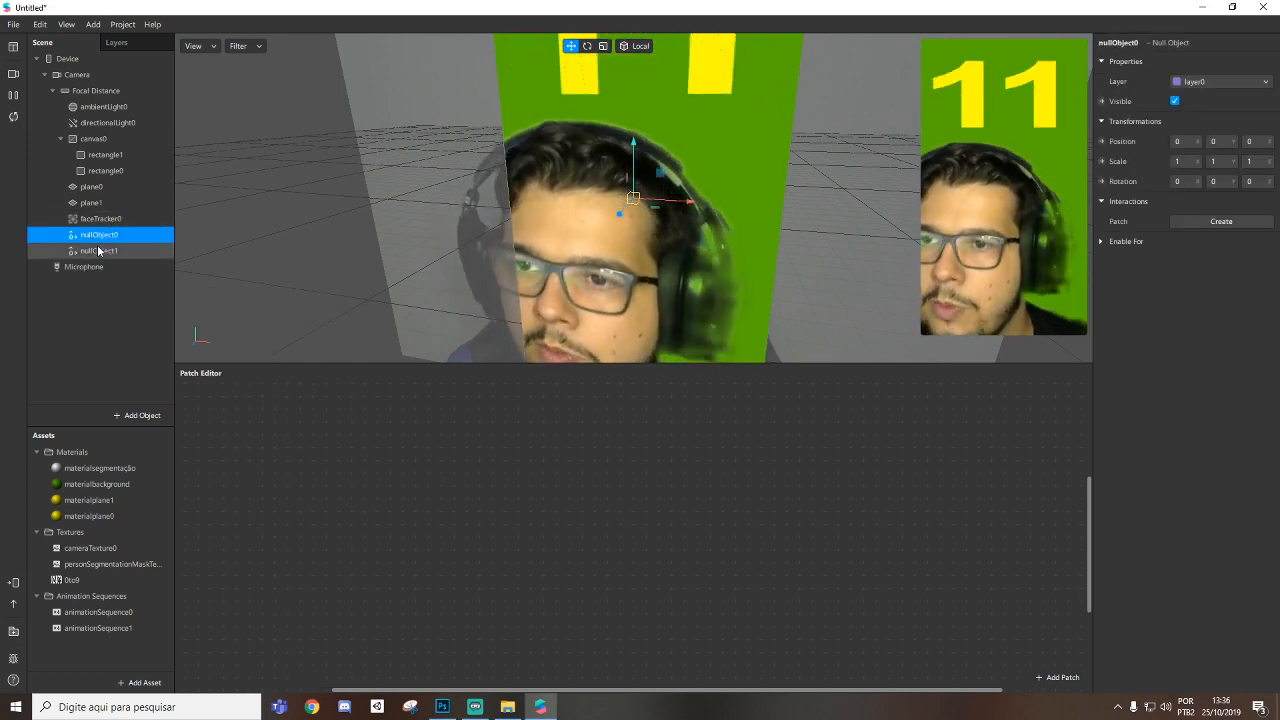
Nest plane0 under nullObject0 and plane1 under nullObject1.
drag(98, 246, 98, 188)
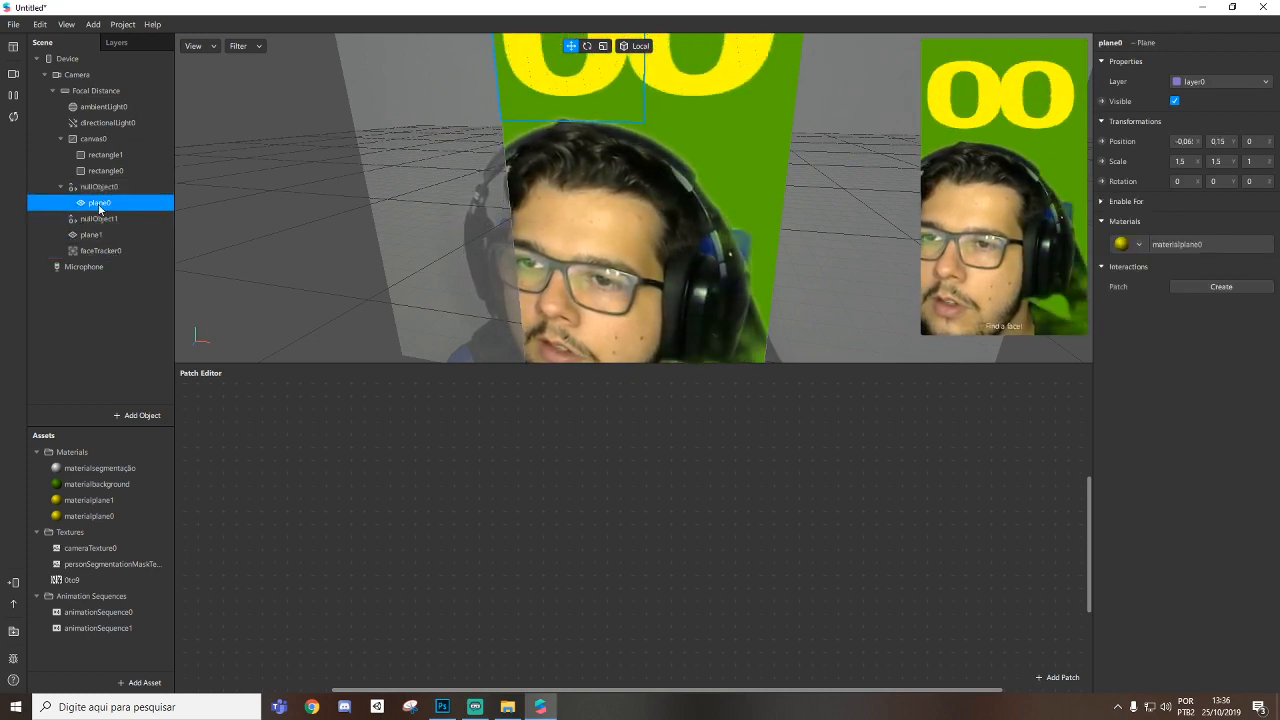
click(99, 228)
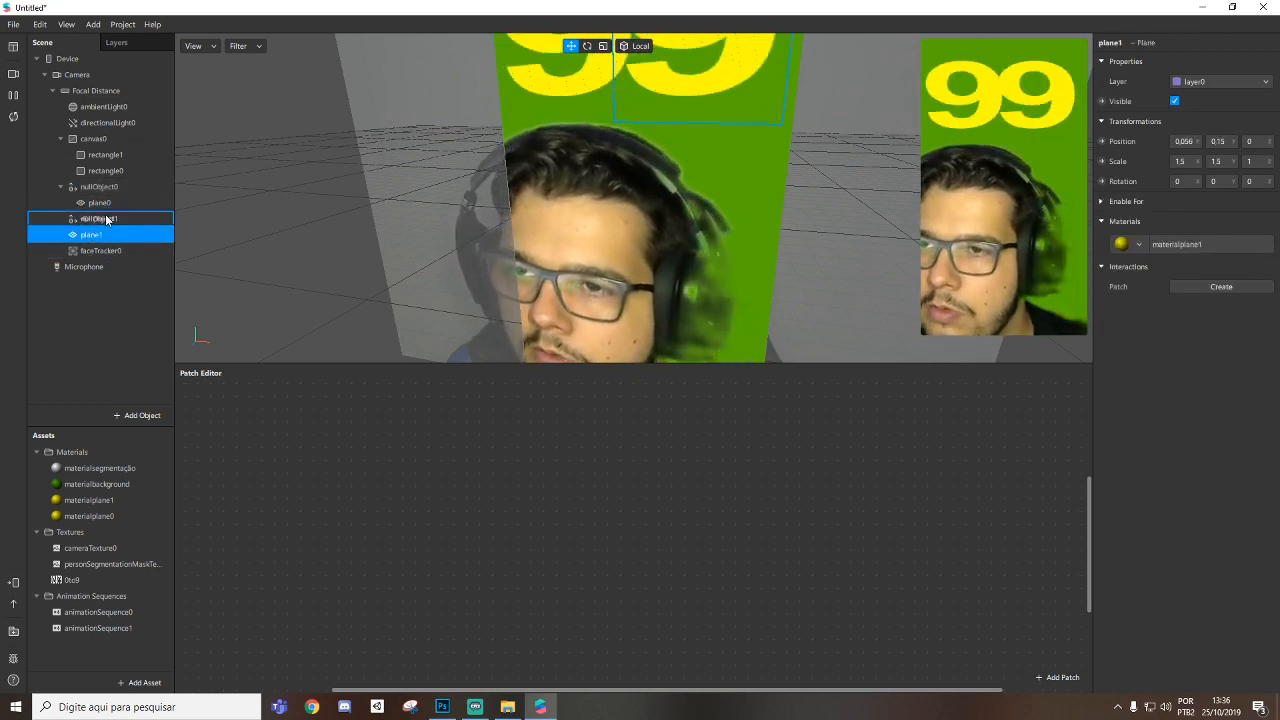
click(108, 219)
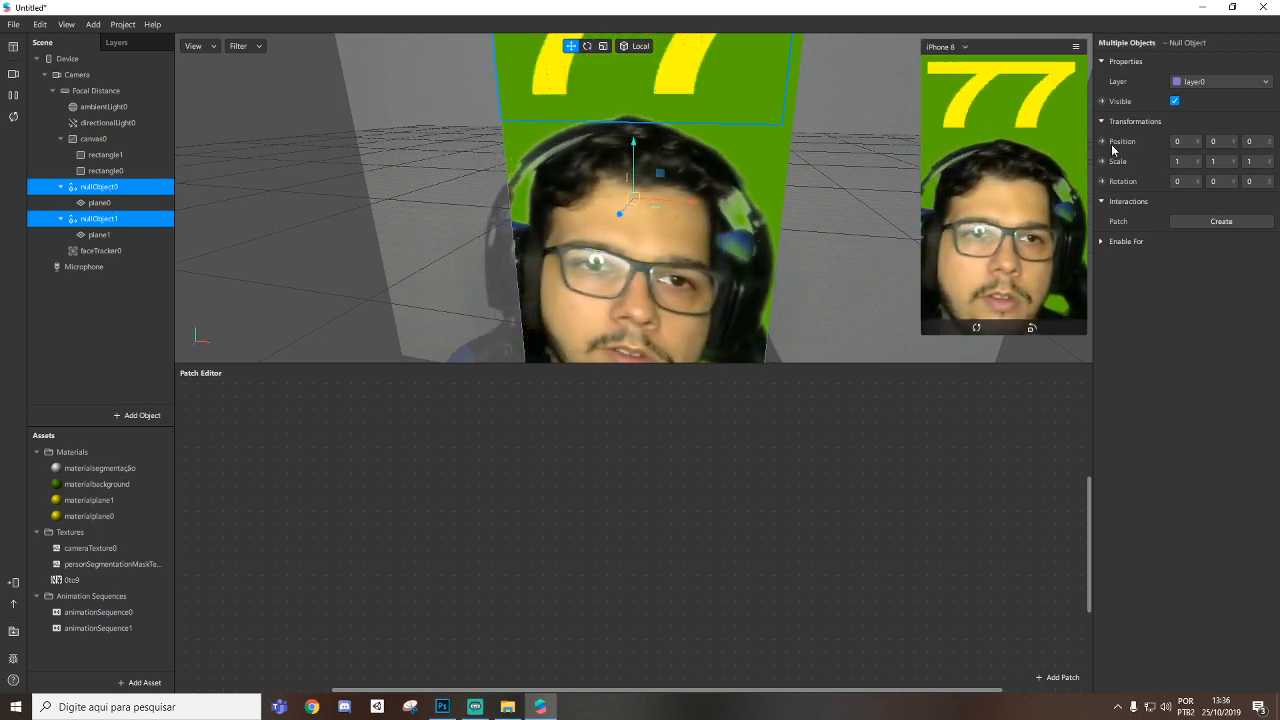
Create position patches for nullObject0 and nullObject1 and insert a Loop Animation patch beside them.
click(1103, 142)
drag(677, 544, 810, 465)
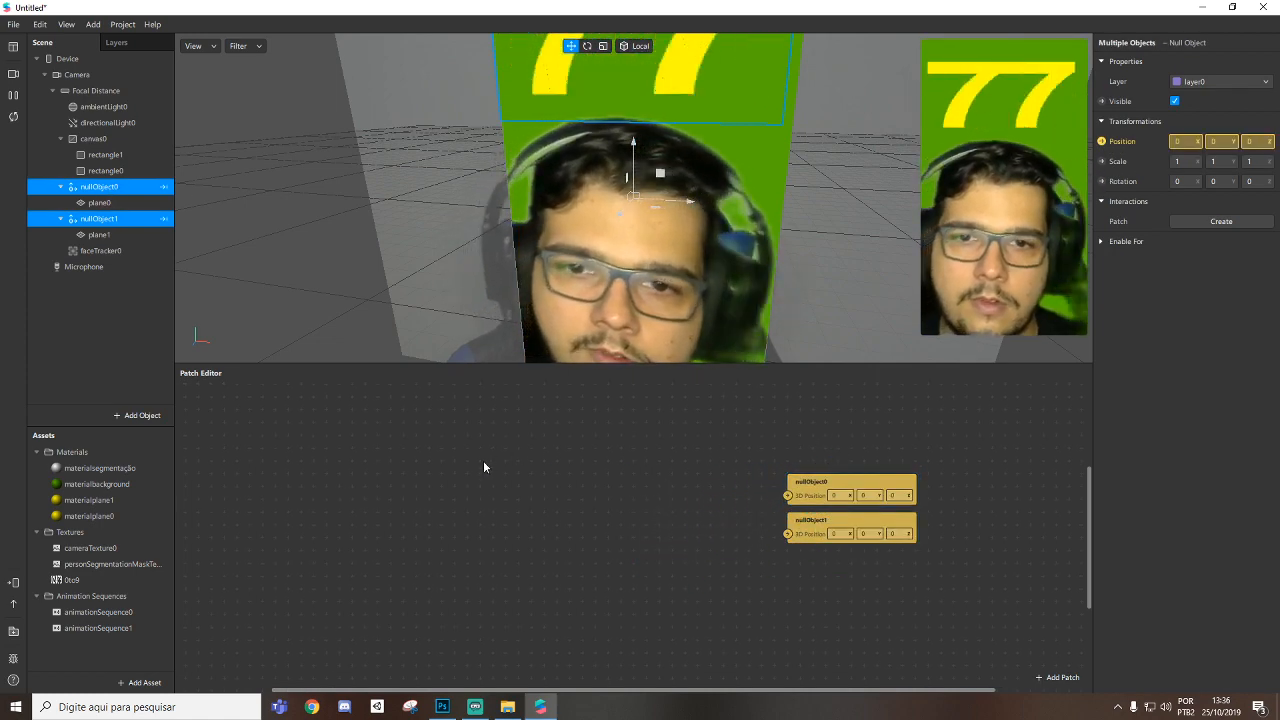
double_click(490, 468)
text(lo)
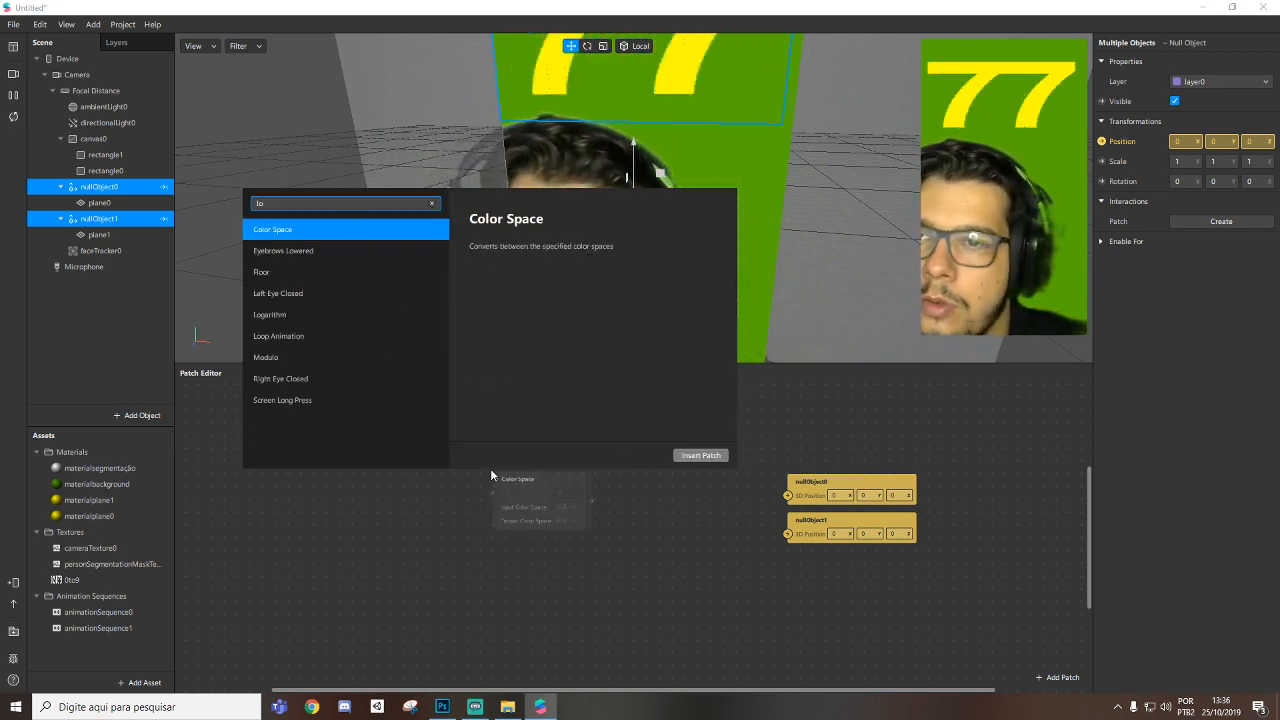
text(op)
key(Return)
Add a Transition patch fed by the Loop Animation and connect its output to the 3D Position of both null objects.
drag(520, 480, 610, 504)
text(tra)
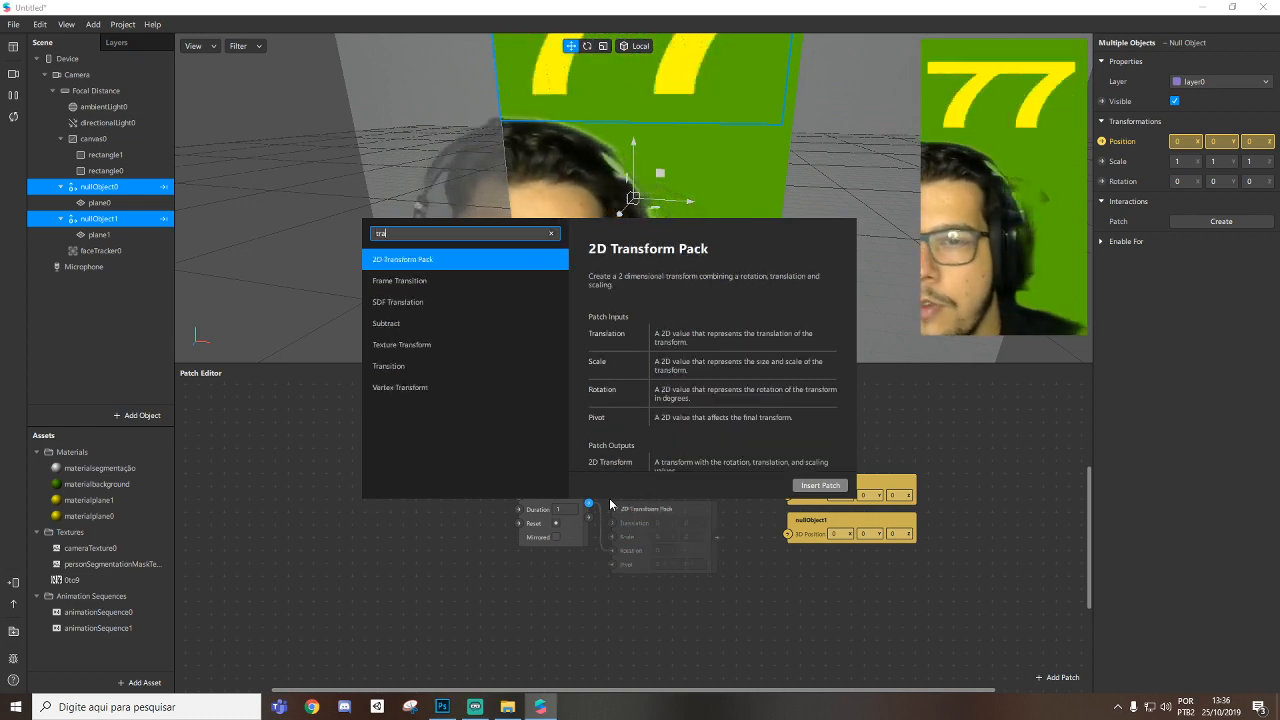
text(nsitio)
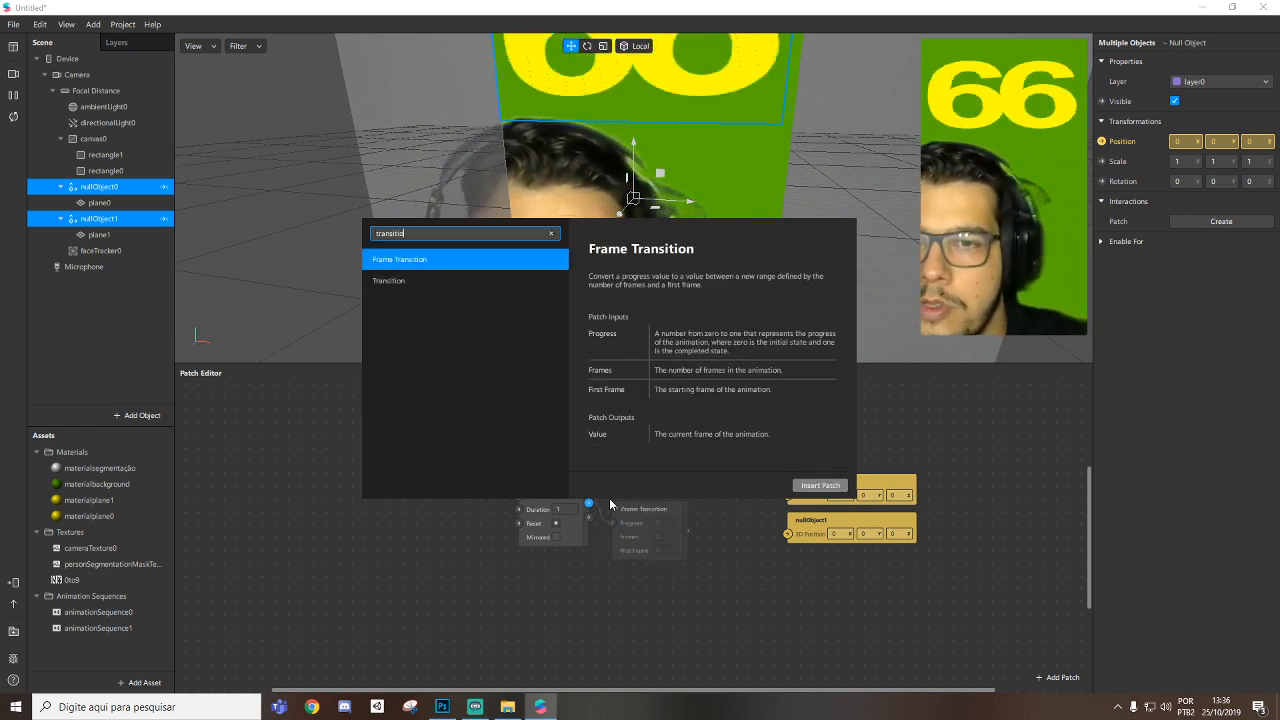
key(Down)
key(Return)
drag(690, 509, 719, 497)
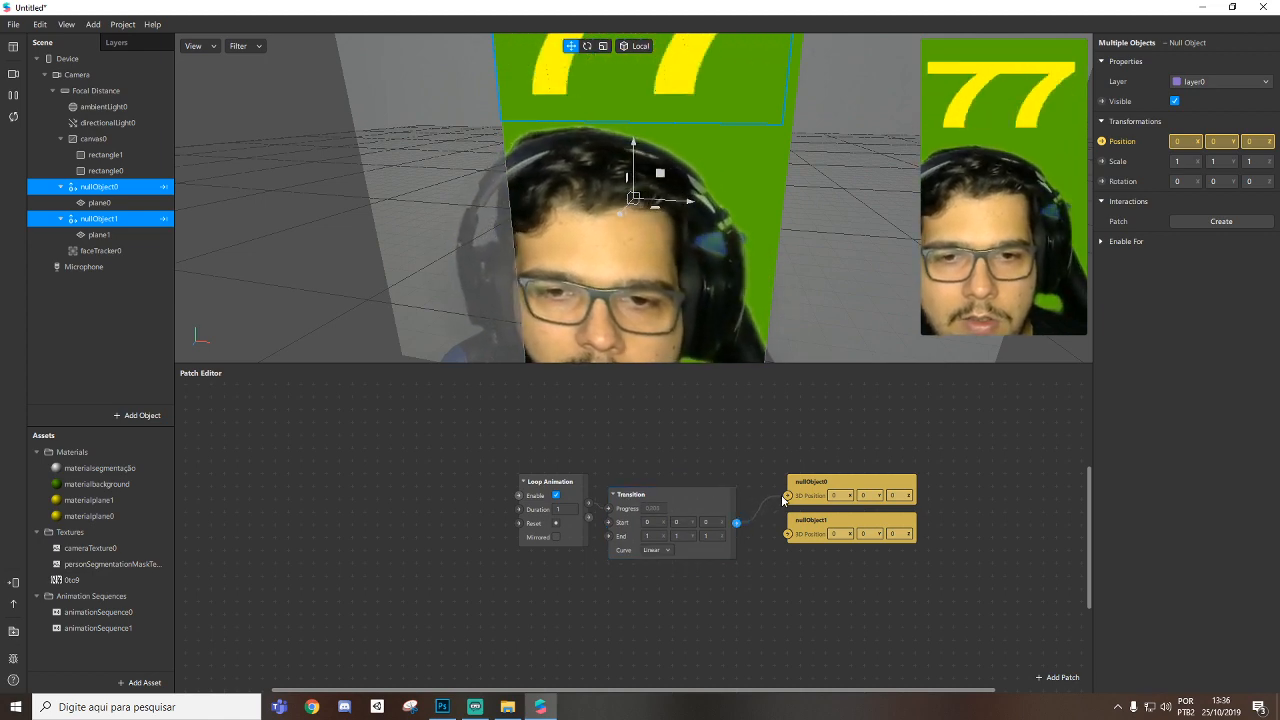
drag(783, 538, 787, 534)
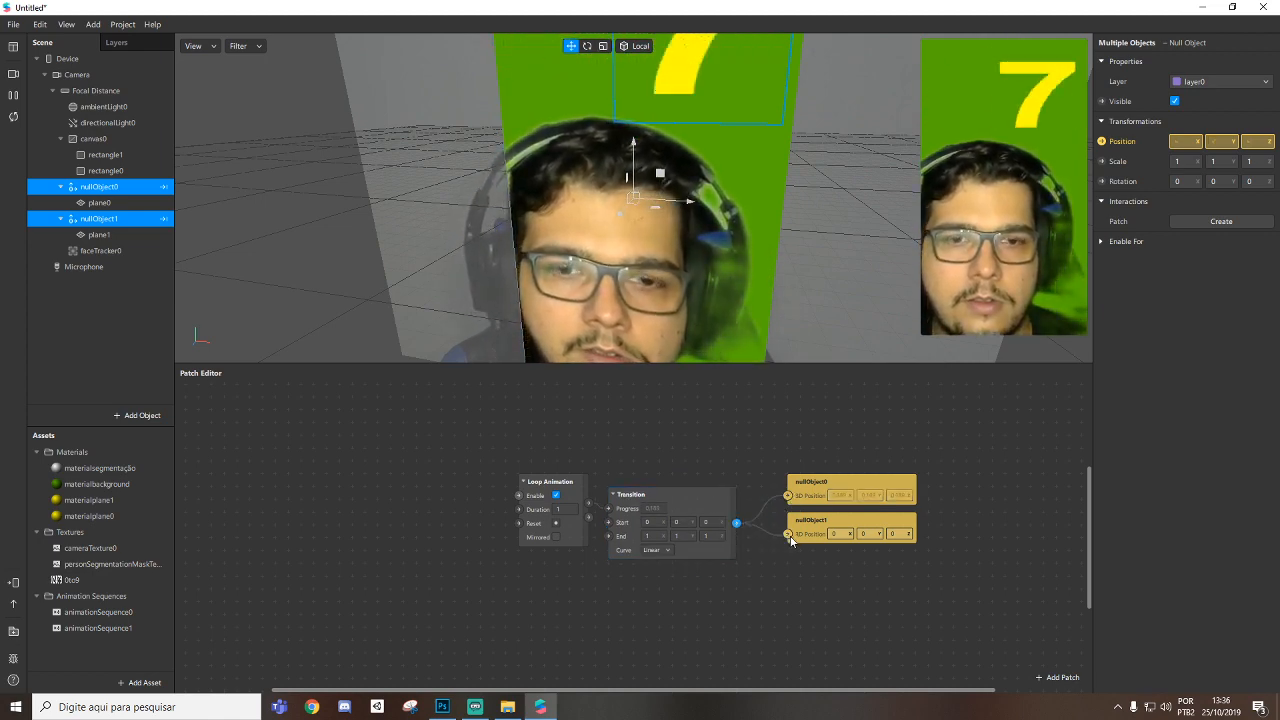
Turn on Mirrored for the Loop Animation and set the Transition's end values to 0, 0,03 and 0.
click(807, 522)
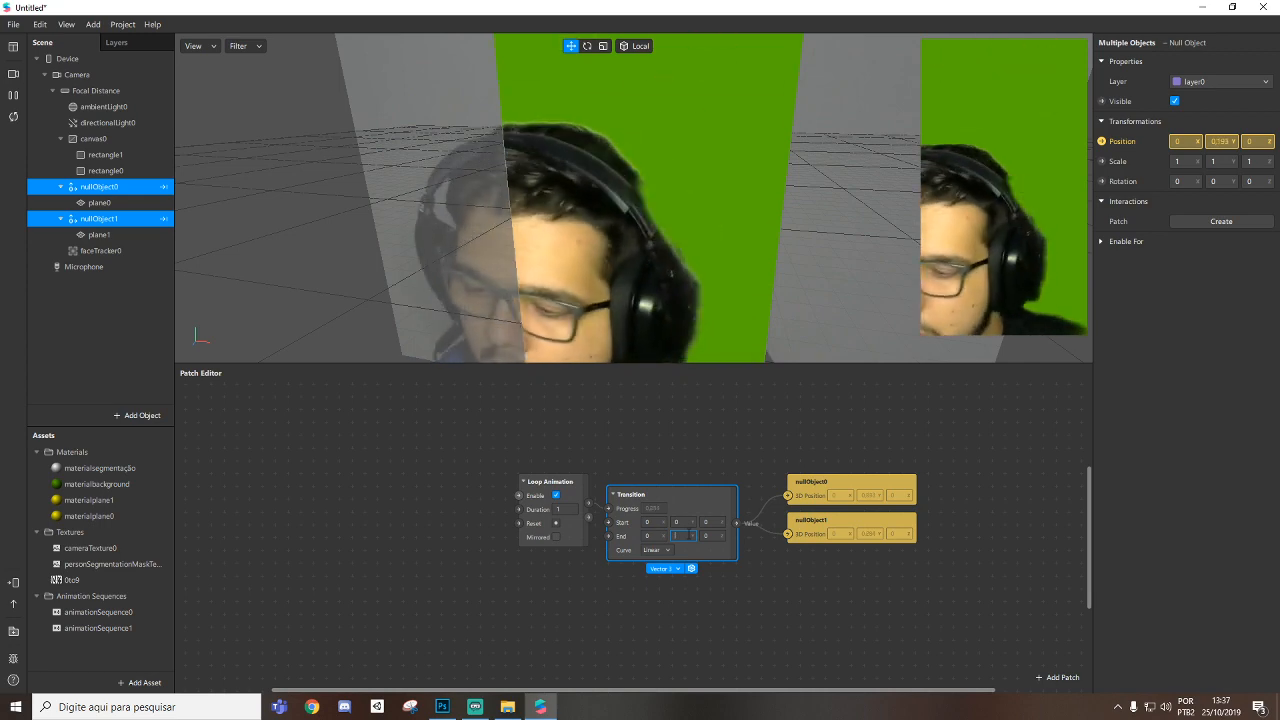
key(Return)
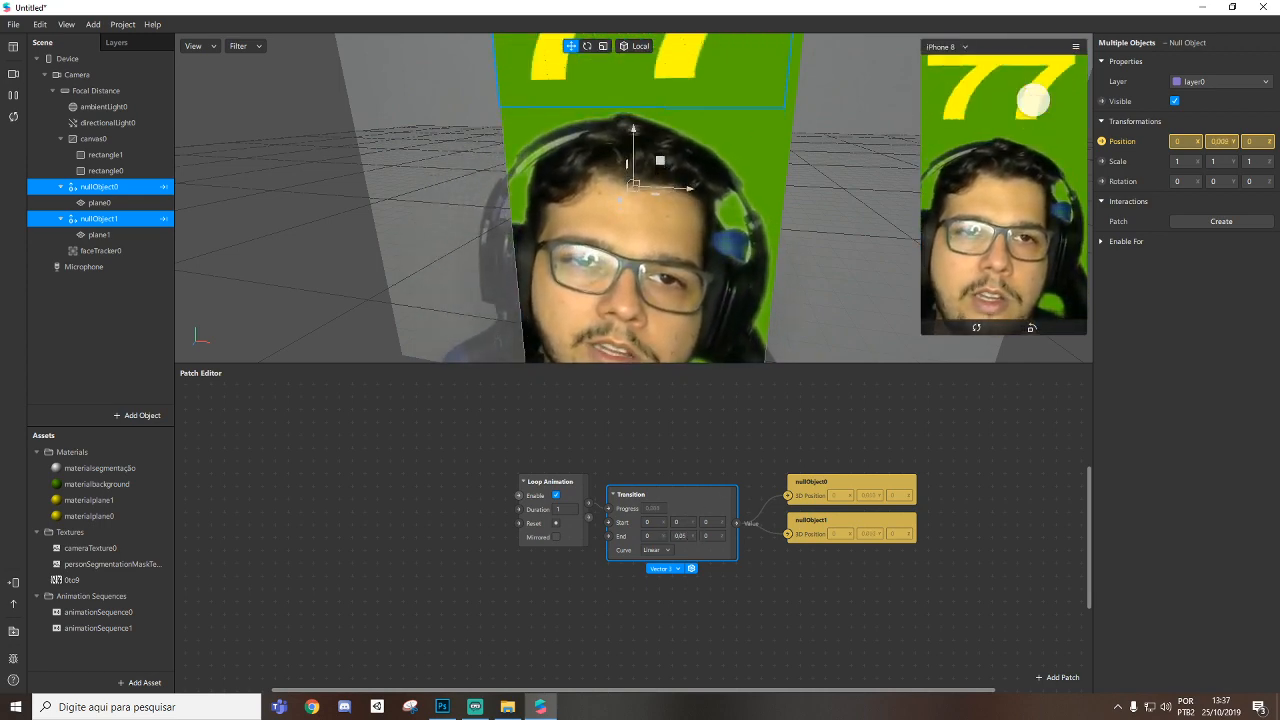
click(555, 537)
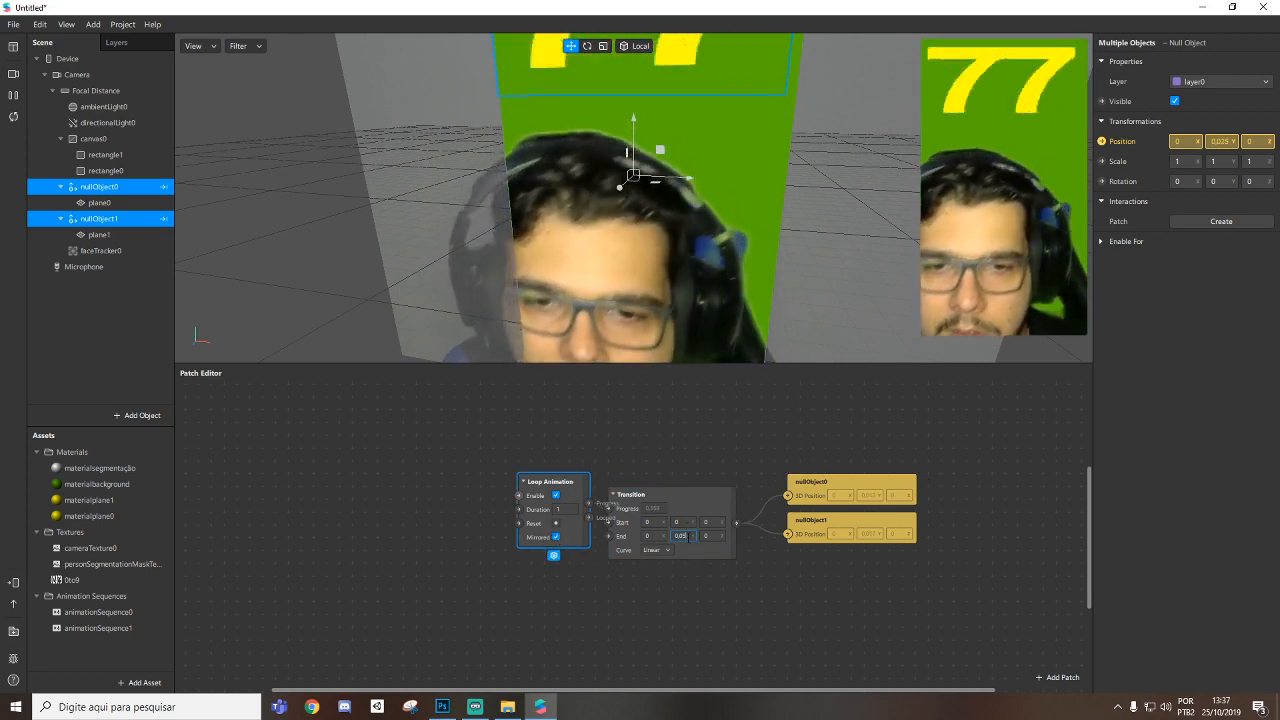
click(680, 535)
text(3)
key(Return)
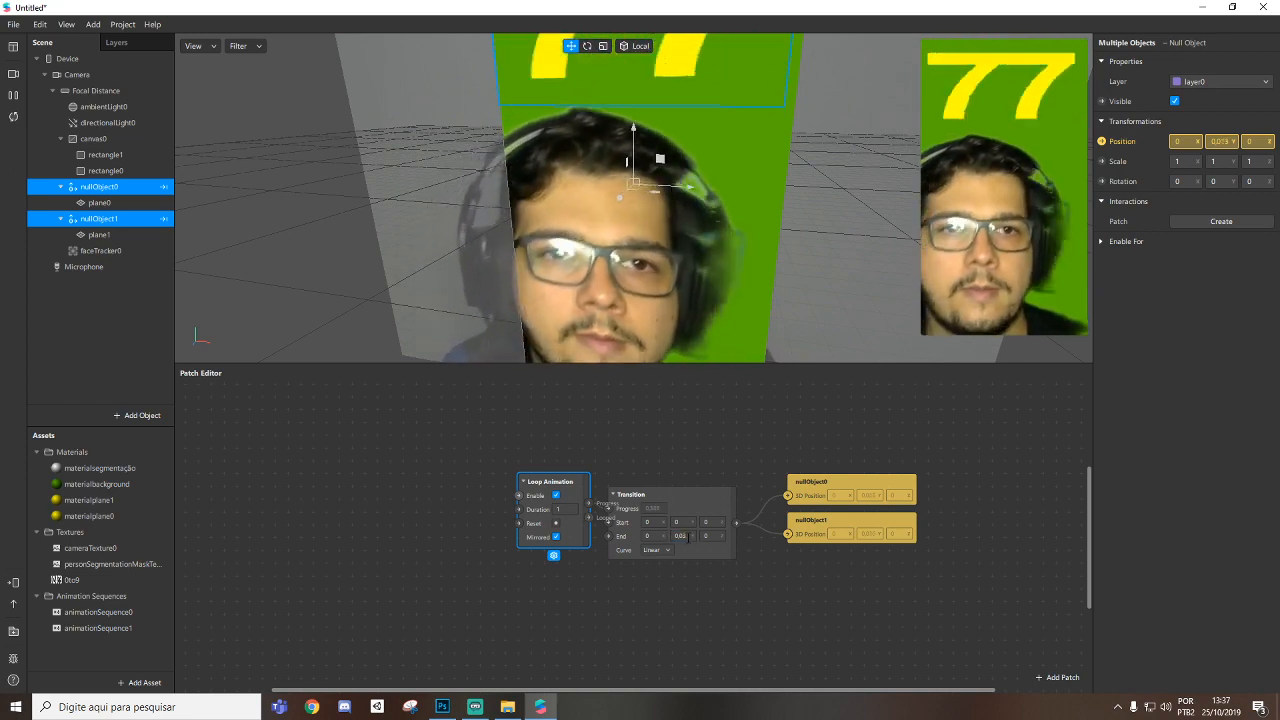
Lower plane0 and plane1 together to a Y position of about 0,143.
click(99, 202)
ctrl+click(99, 234)
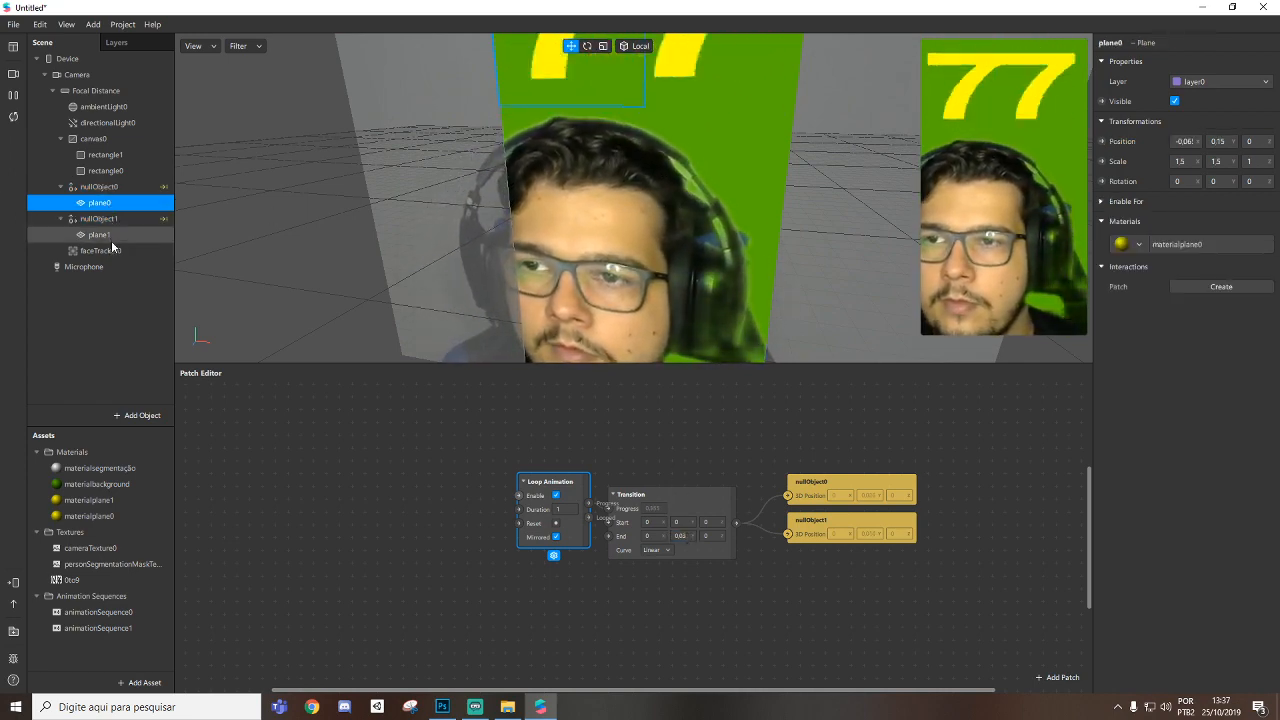
scroll(707, 101, up, 2)
scroll(690, 105, down, 6)
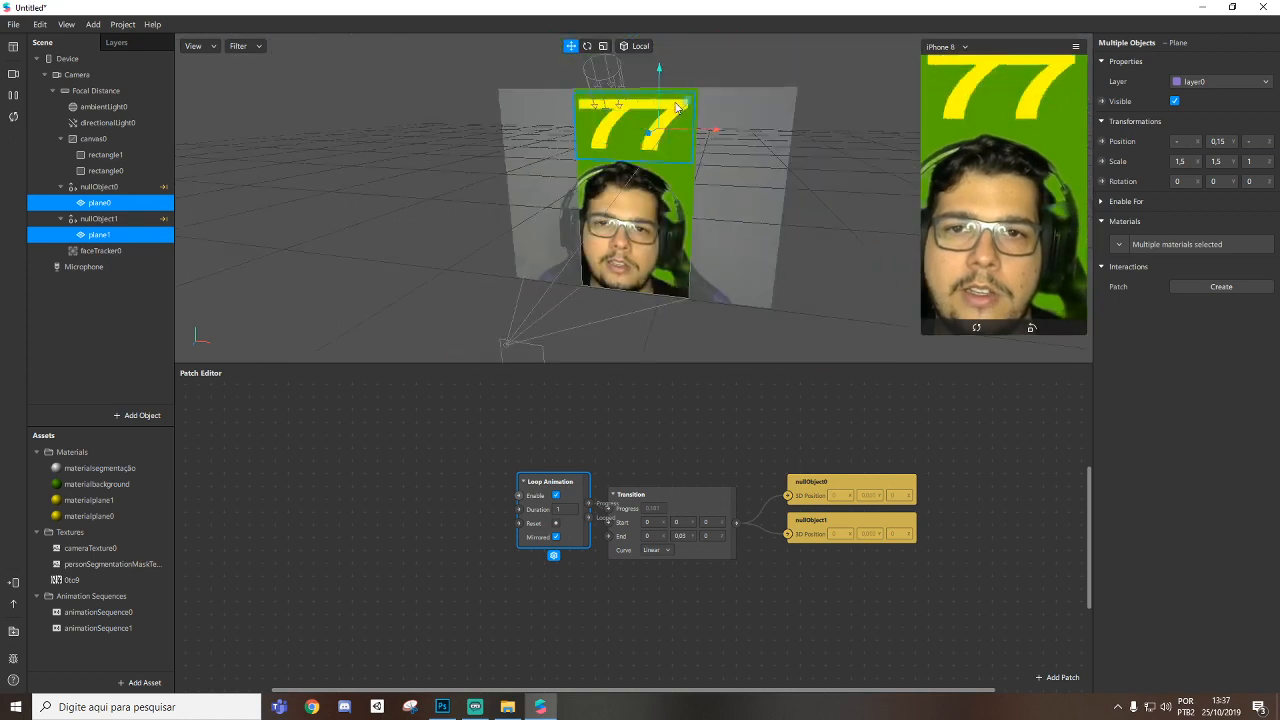
drag(663, 64, 664, 77)
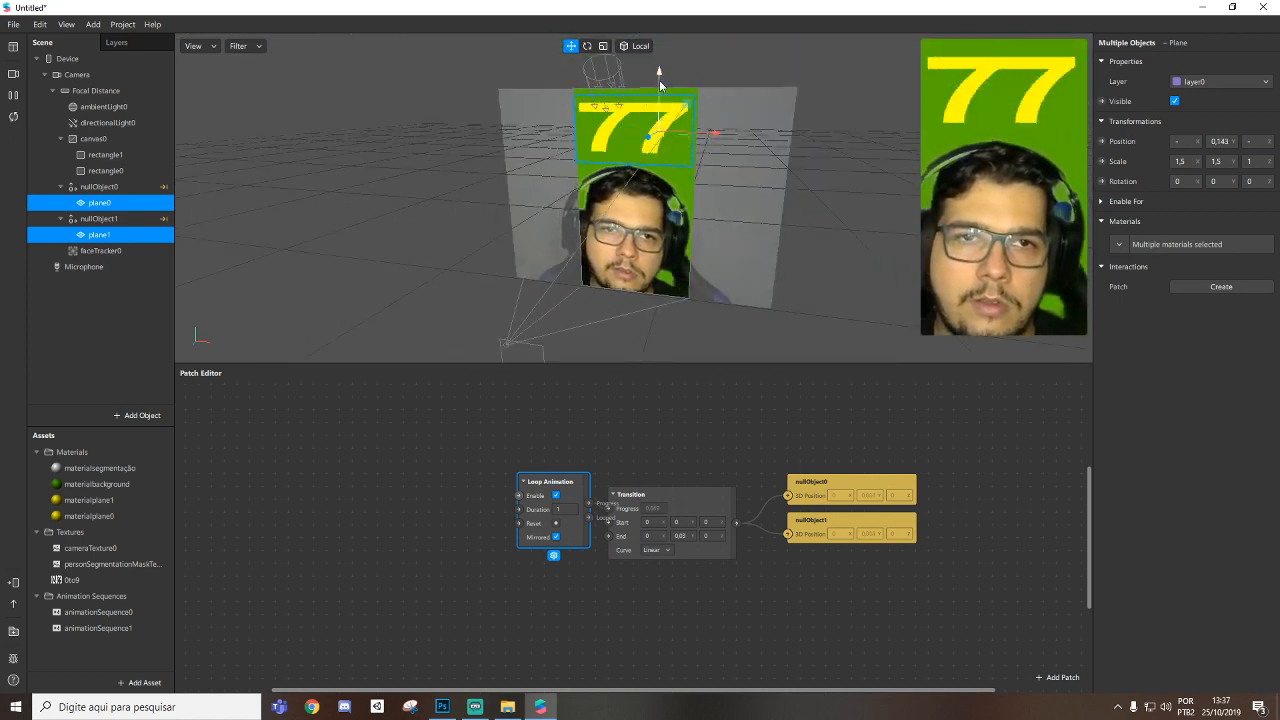
click(99, 186)
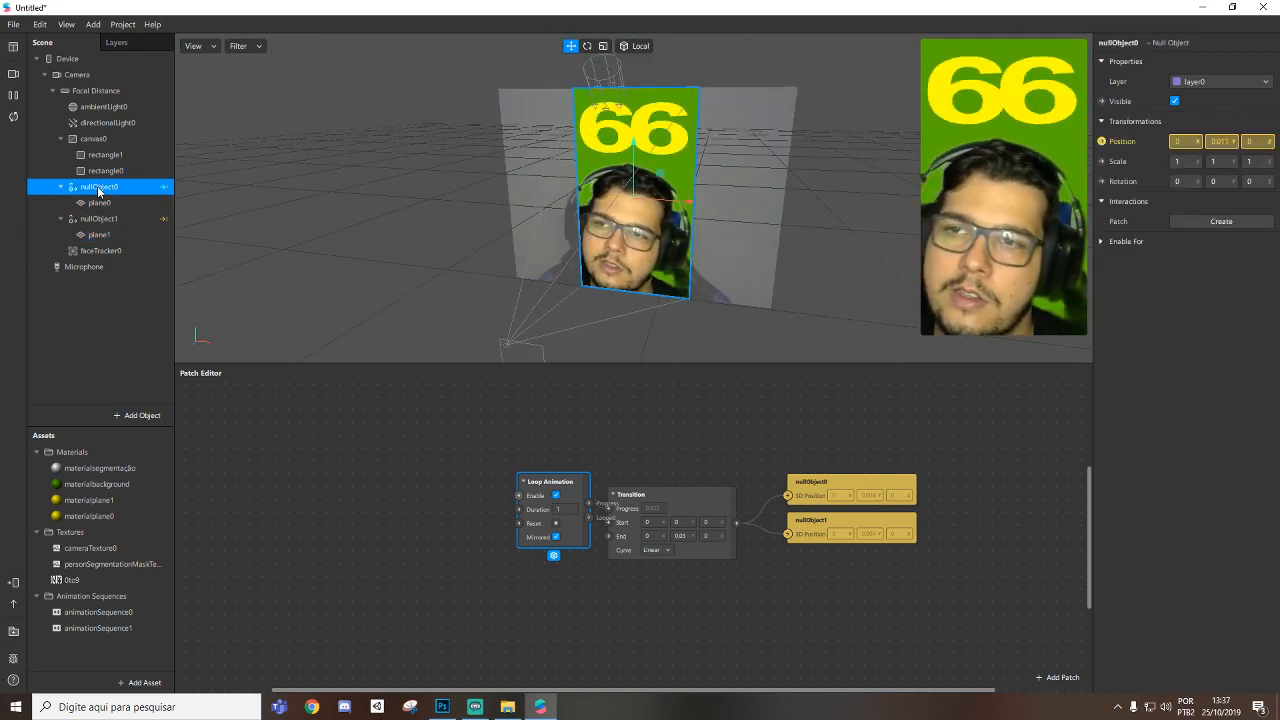
click(101, 220)
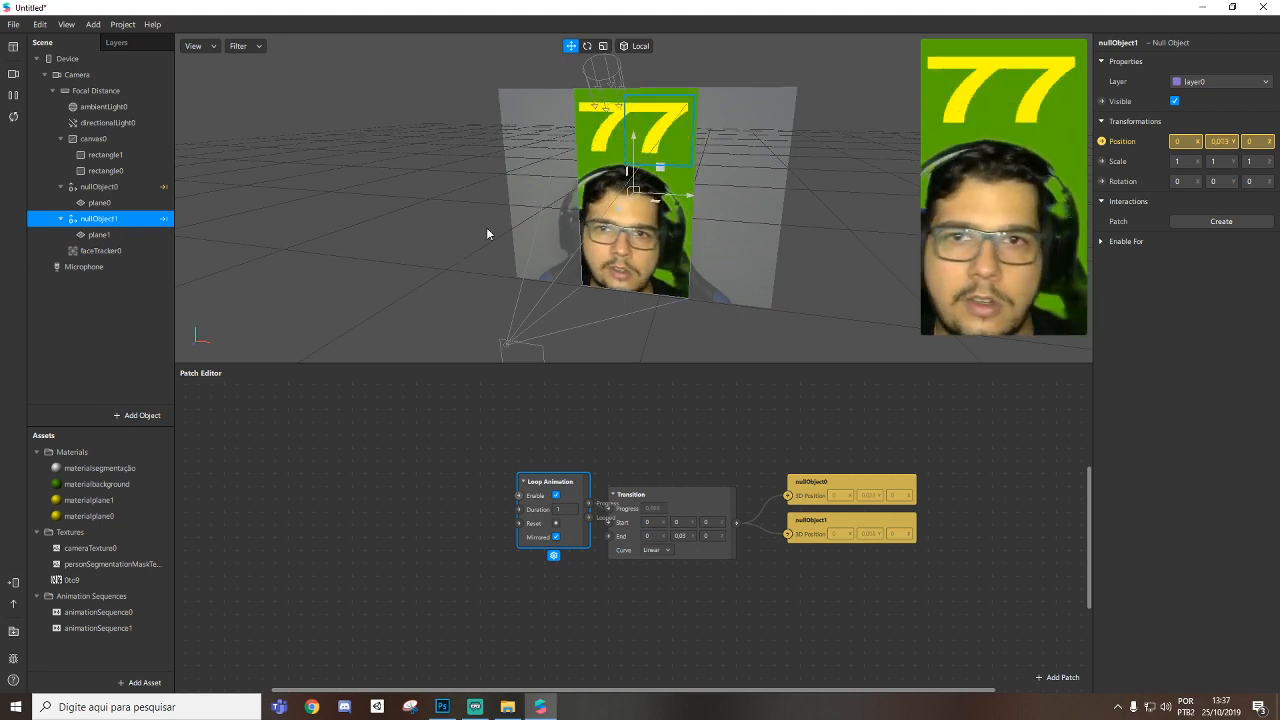
click(101, 203)
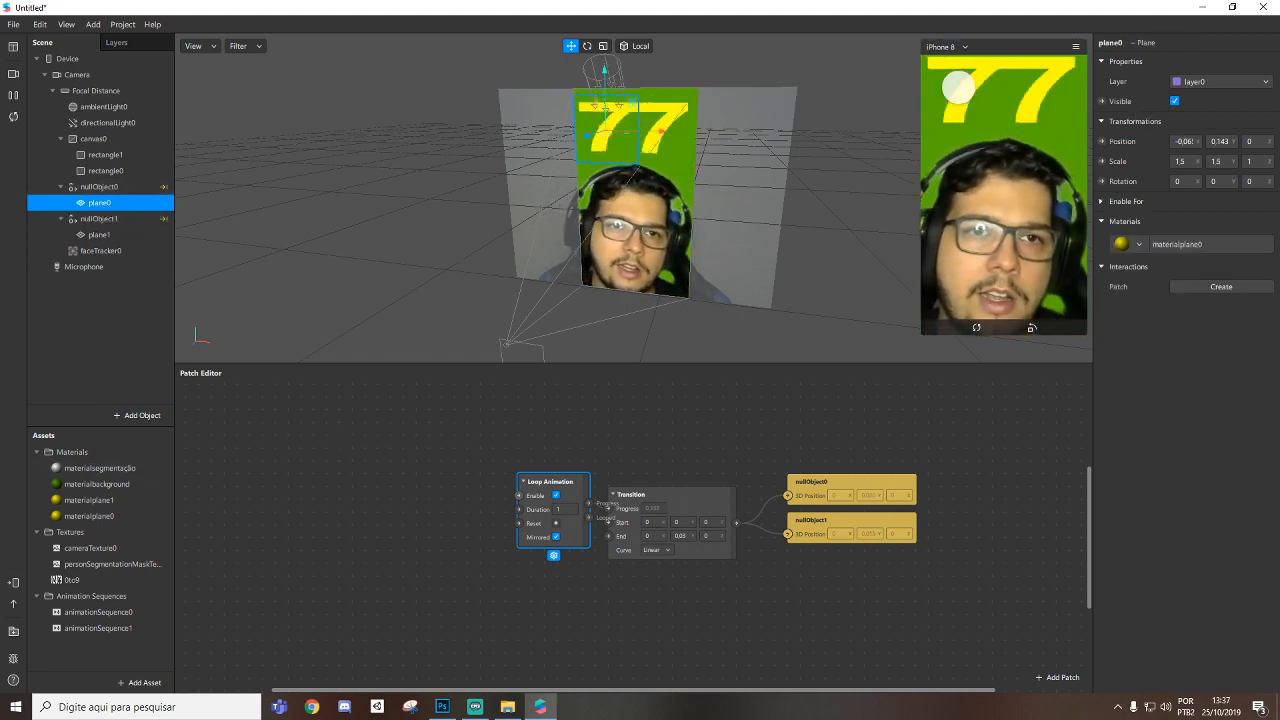
Create Current Frame patches for animationSequence0 and animationSequence1 and stack them below the null object patches.
click(100, 628)
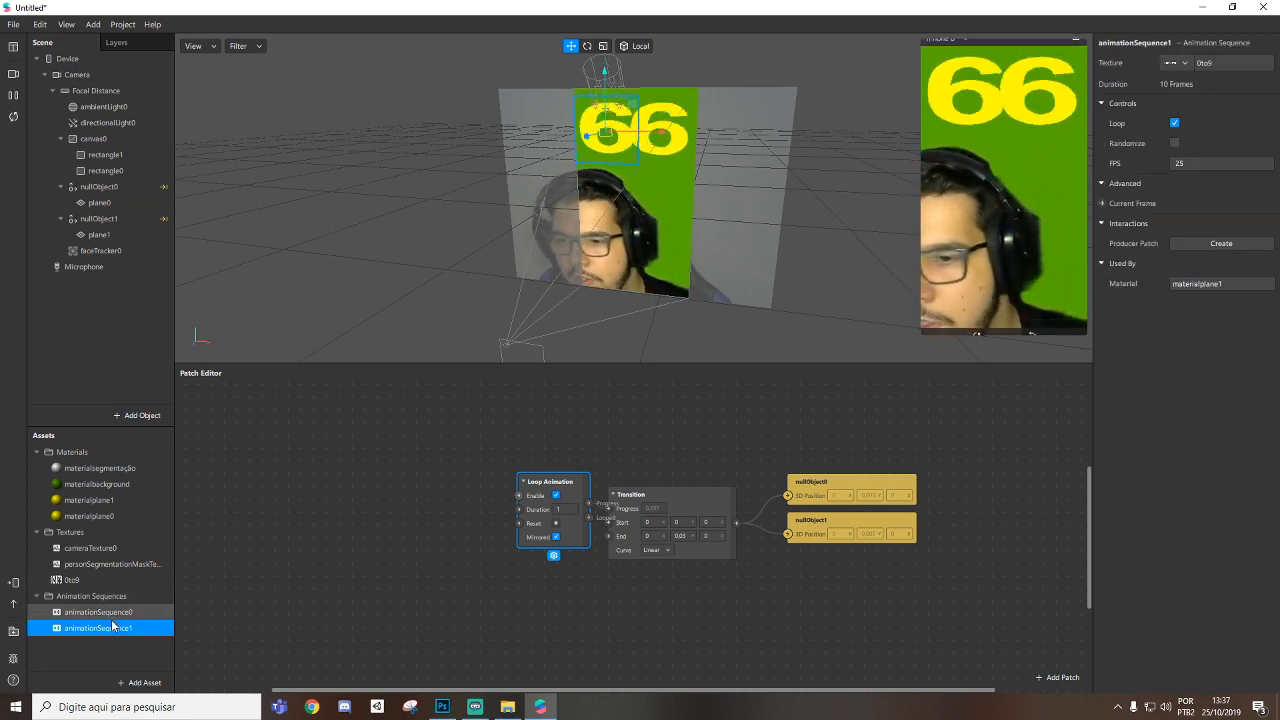
click(120, 613)
shift+click(114, 628)
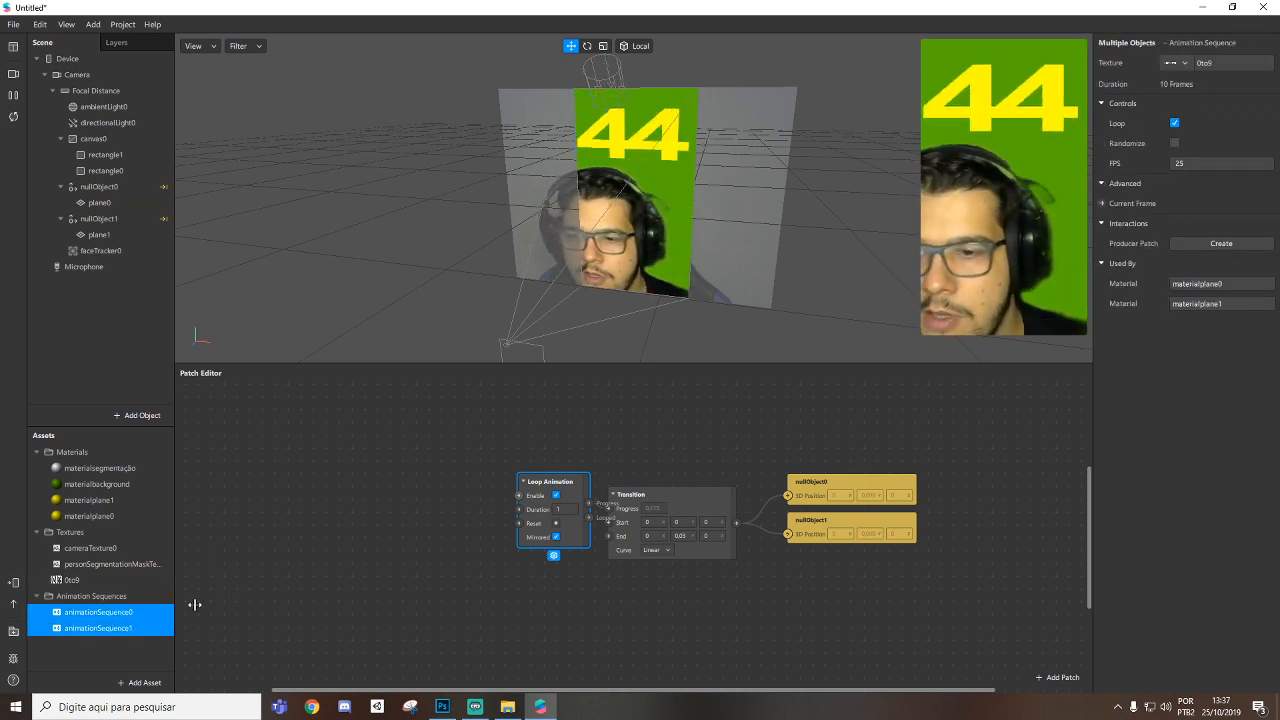
click(1102, 203)
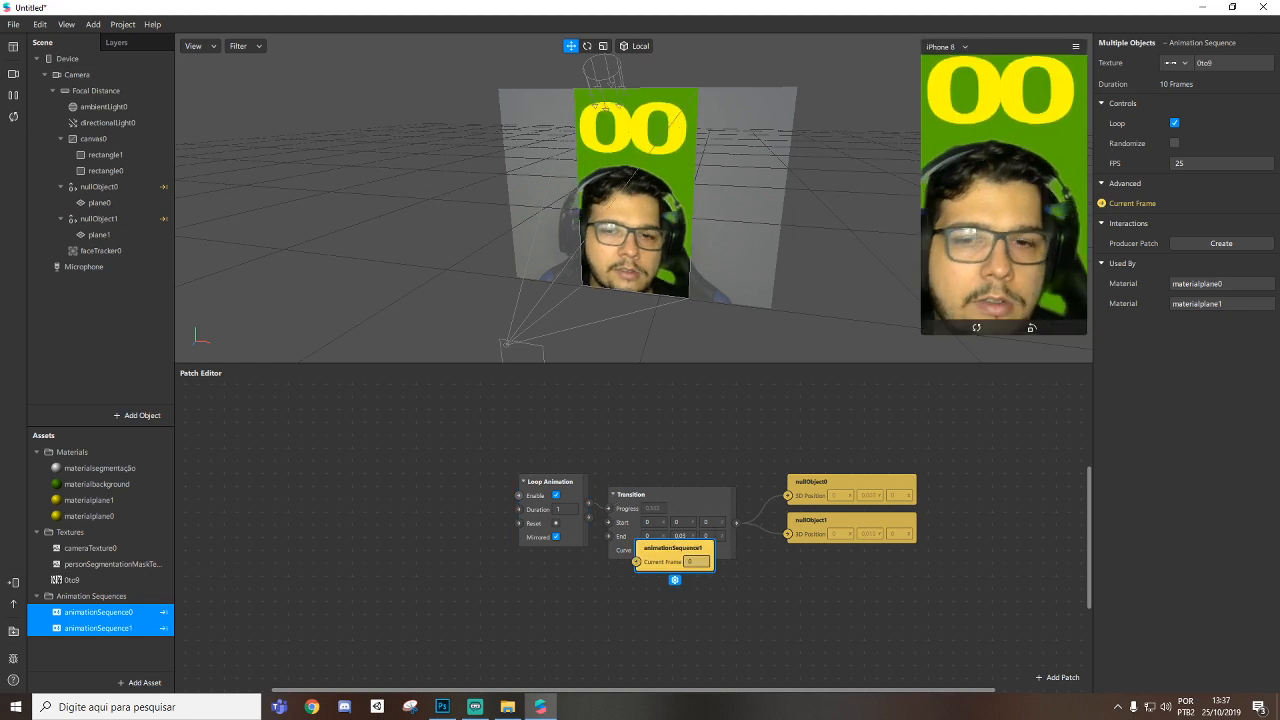
drag(674, 578, 857, 650)
drag(710, 565, 891, 608)
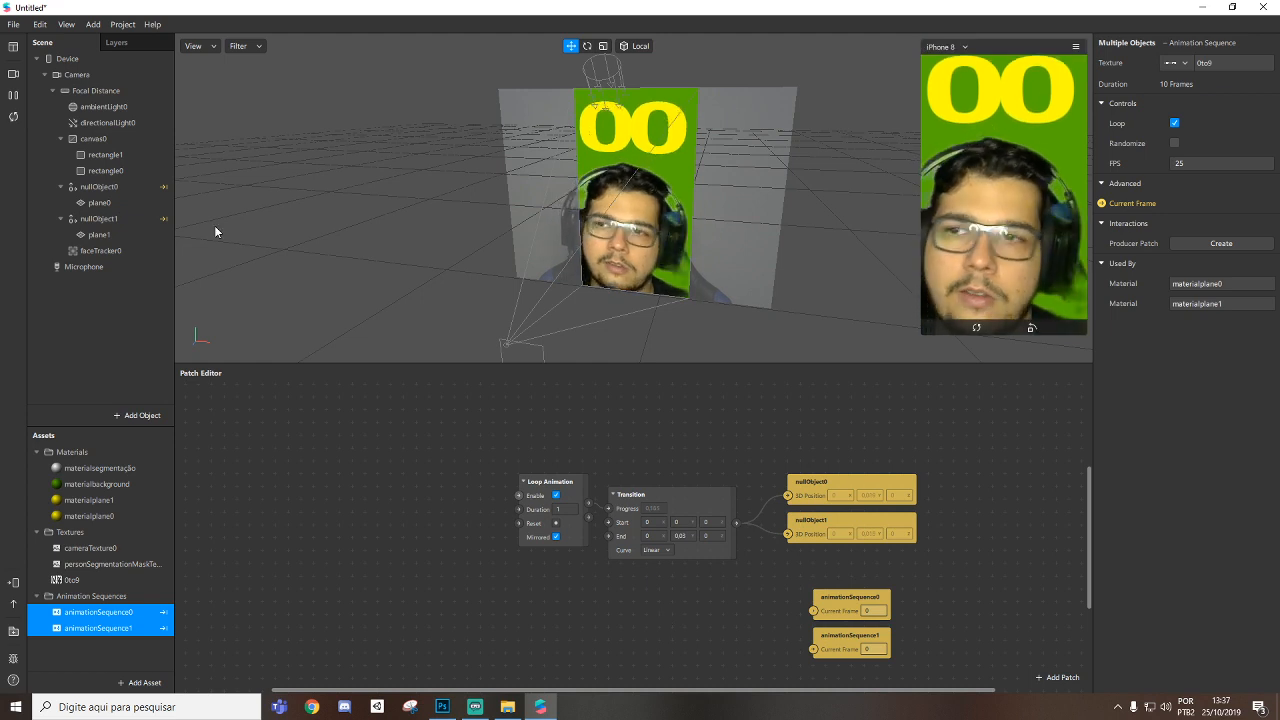
Create Object Tap patches for plane0 and plane1 and line each pair up with its animation sequence patch.
click(100, 203)
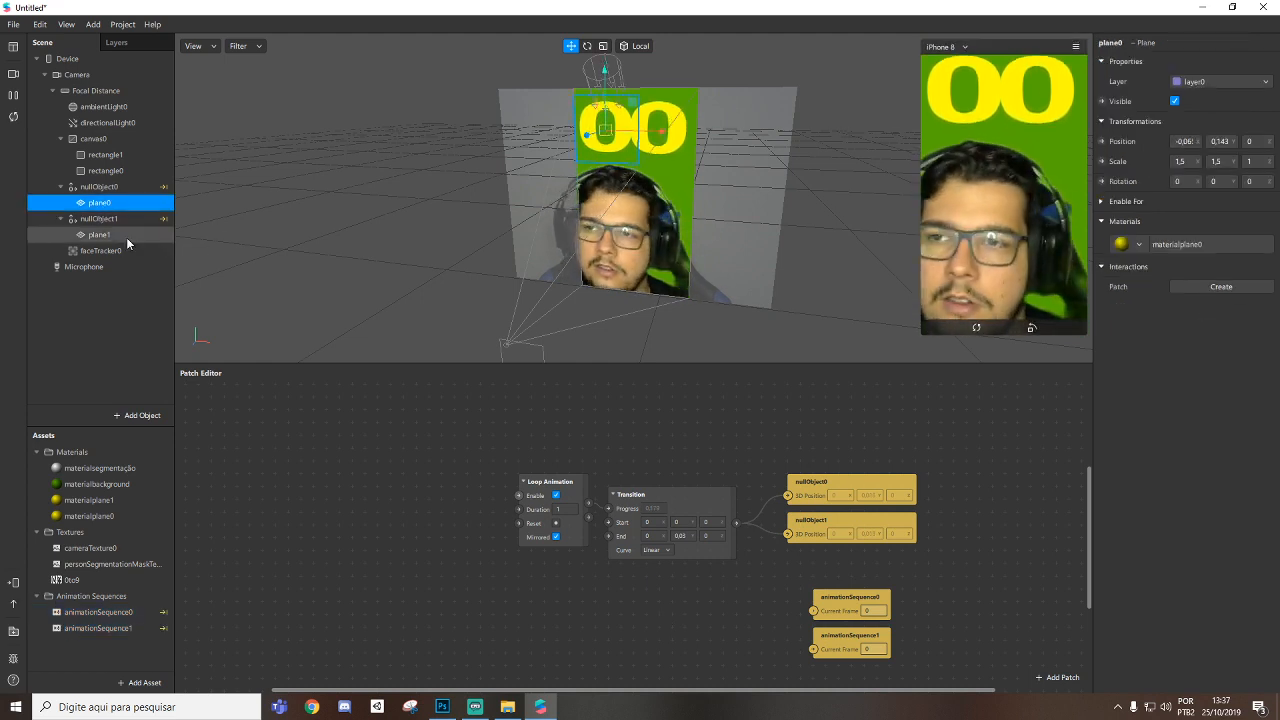
click(1222, 287)
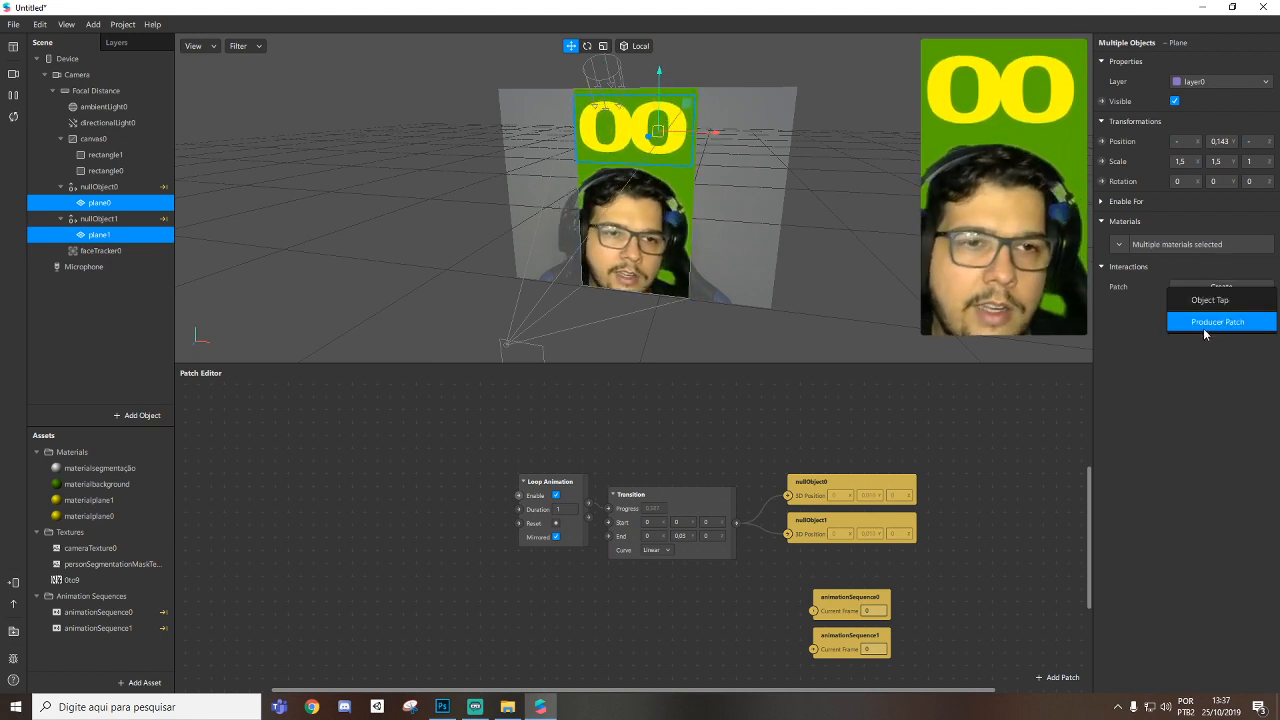
click(1210, 300)
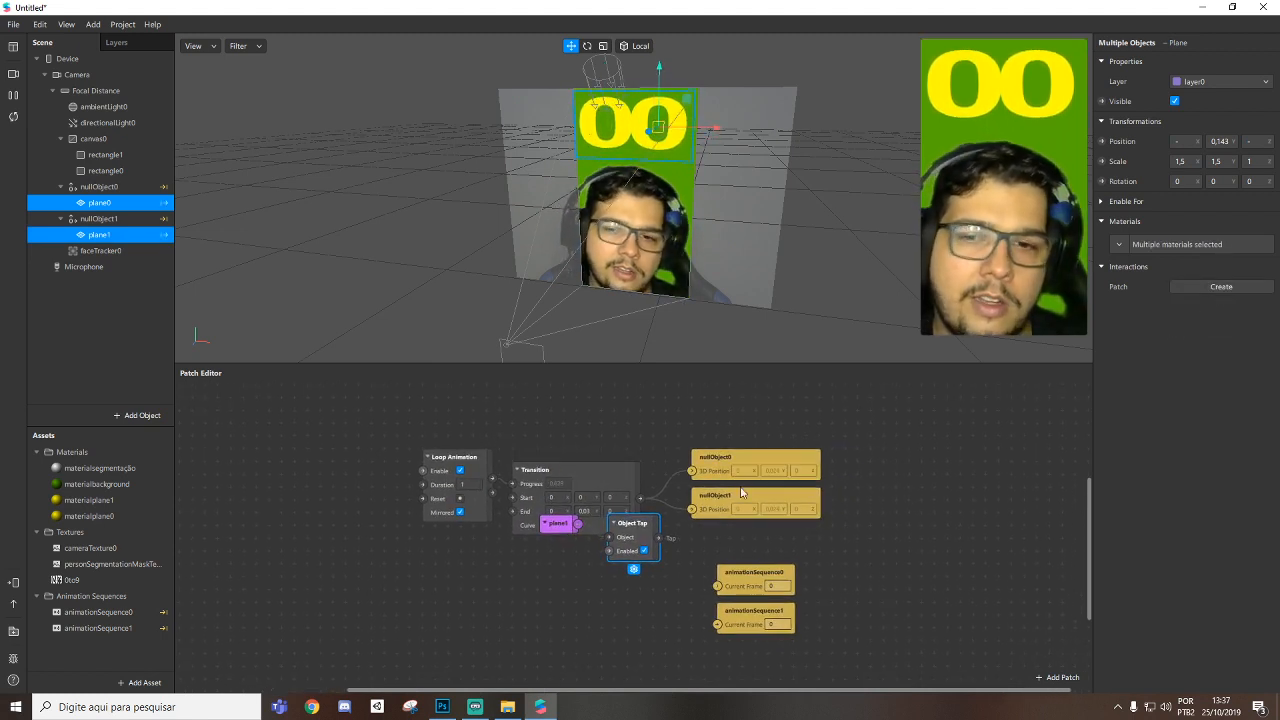
drag(589, 556, 628, 652)
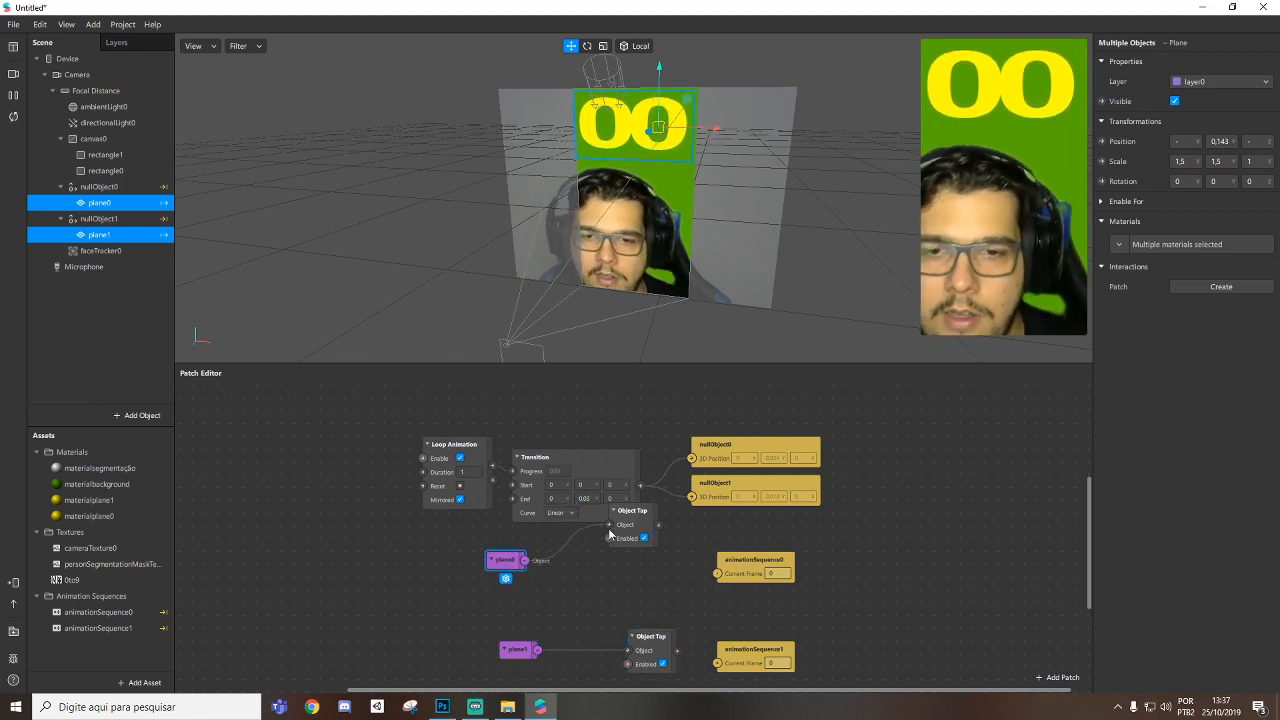
drag(634, 530, 614, 566)
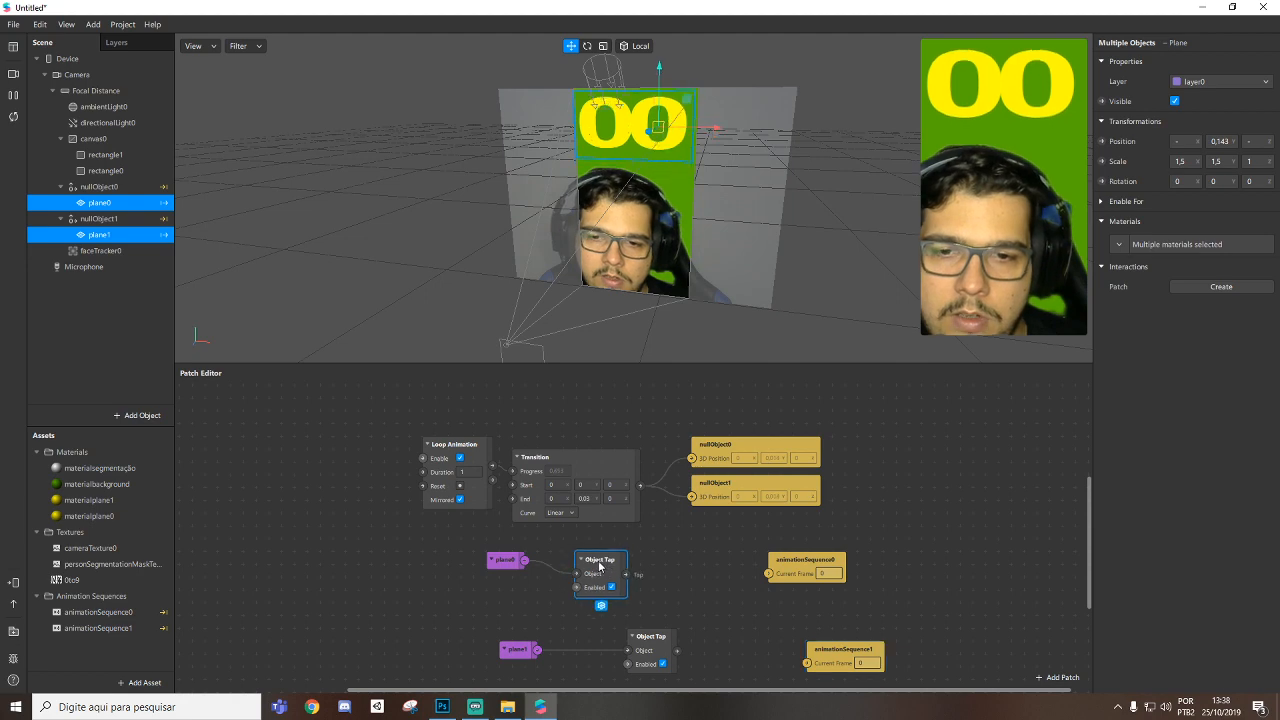
Insert a Counter fed by plane0's Object Tap, with a Maximum Count of 10, and connect its count to animationSequence0's Current Frame.
drag(627, 576, 680, 568)
text(count)
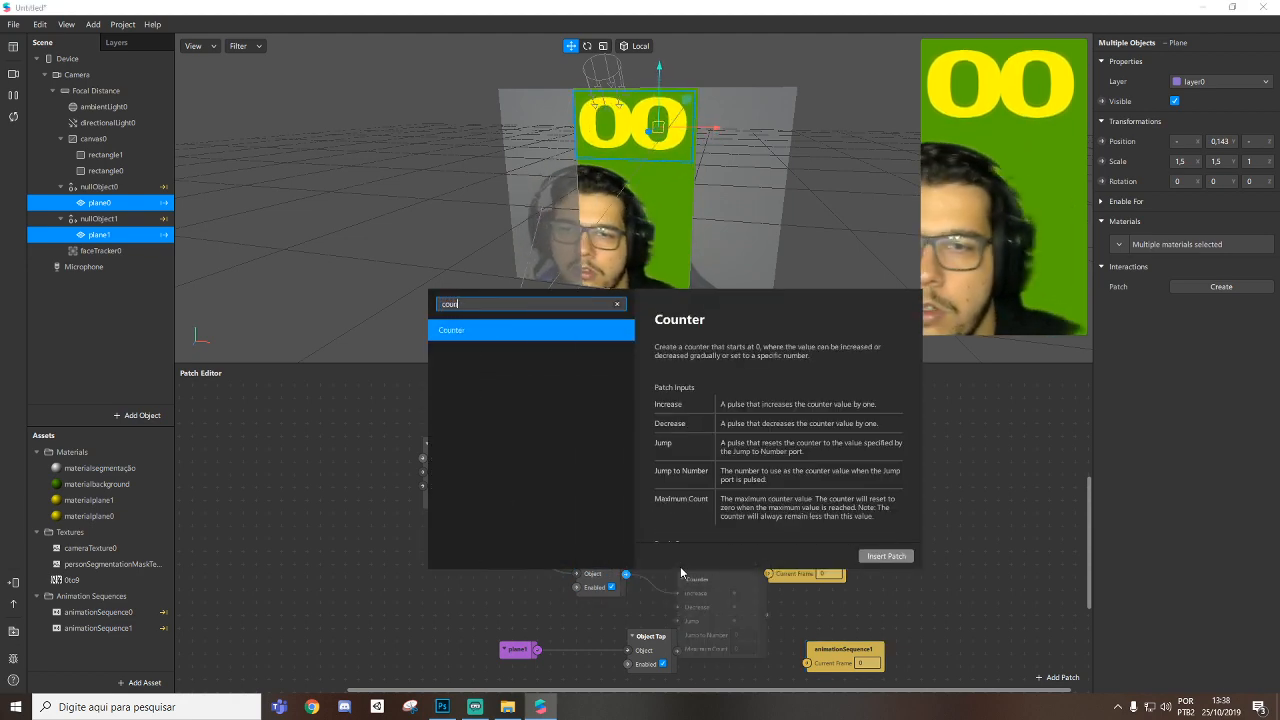
key(Return)
click(681, 572)
drag(705, 570, 686, 528)
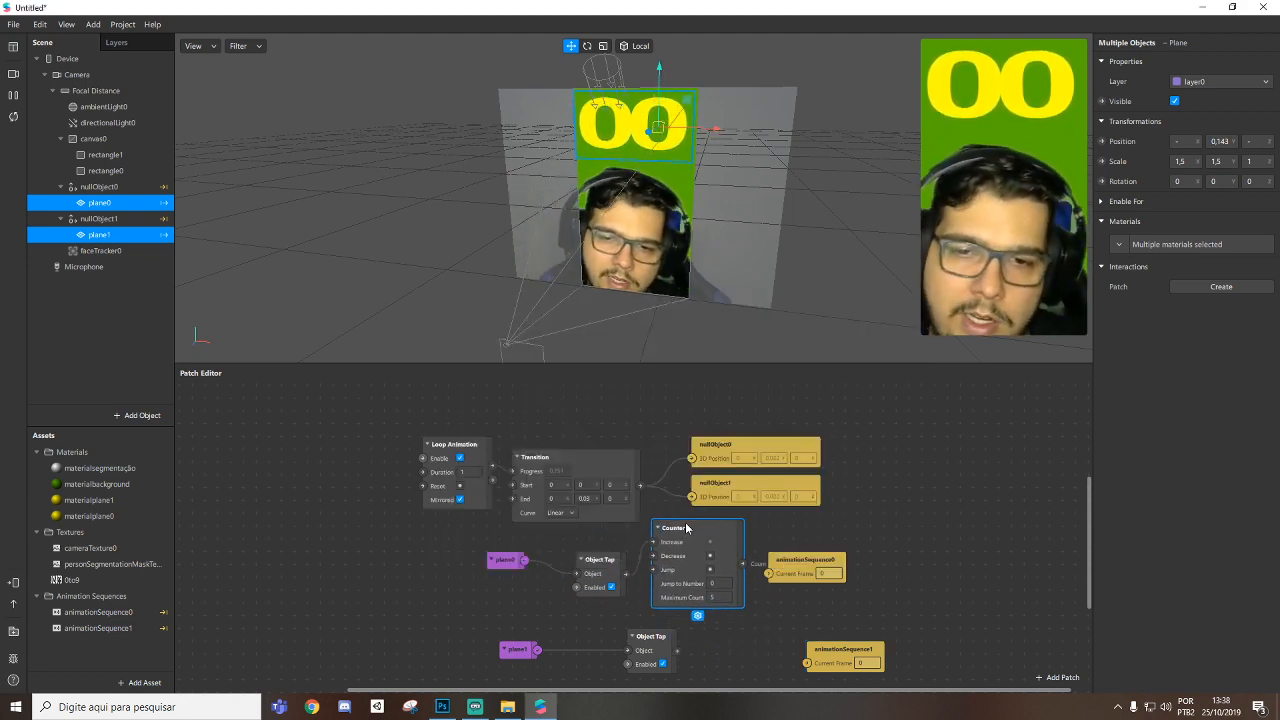
drag(781, 563, 833, 550)
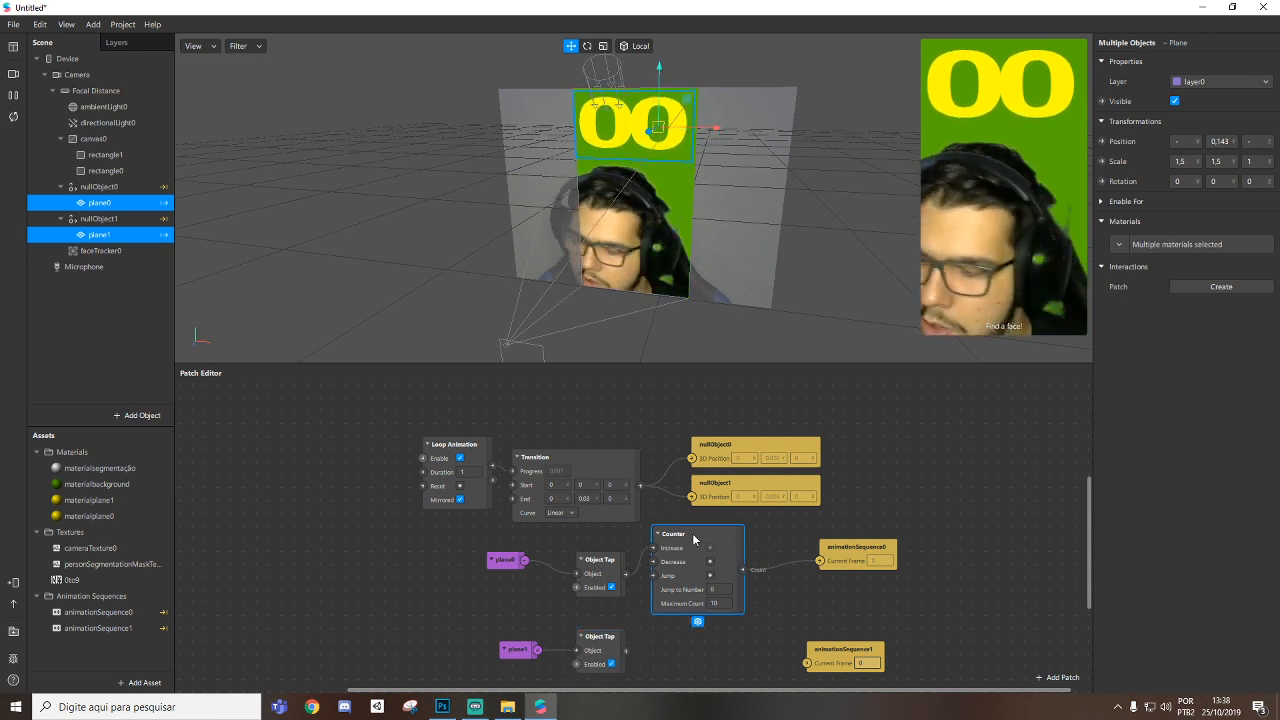
Duplicate the Counter for plane1's Object Tap and connect its count to animationSequence1's Current Frame.
key(ctrl+d)
scroll(700, 545, down, 2)
drag(699, 532, 663, 598)
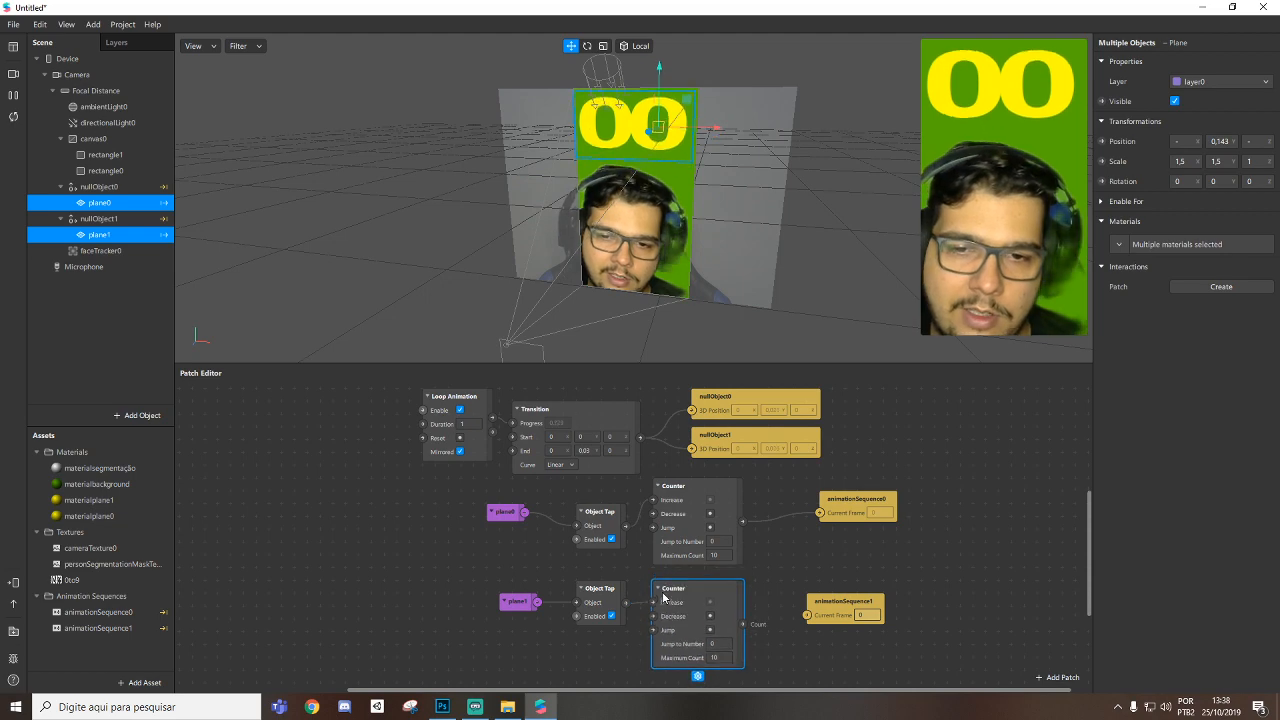
scroll(980, 398, up, 2)
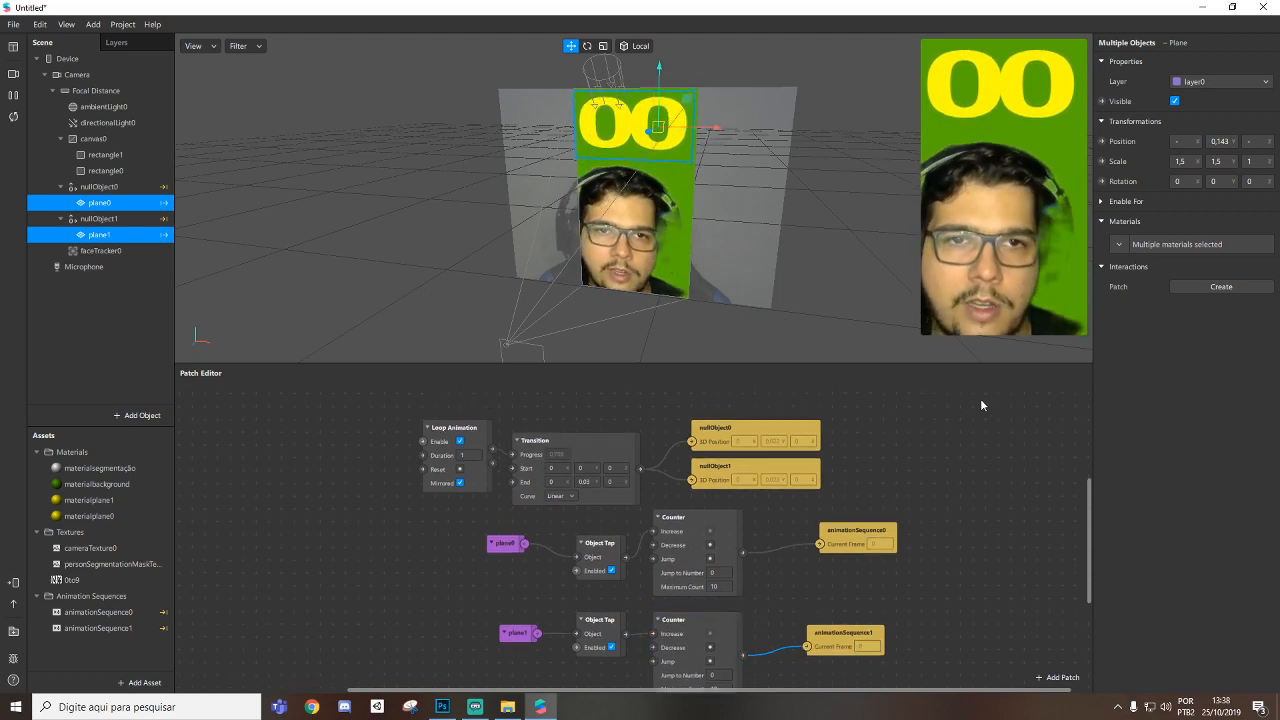
scroll(790, 518, down, 2)
scroll(807, 506, up, 1)
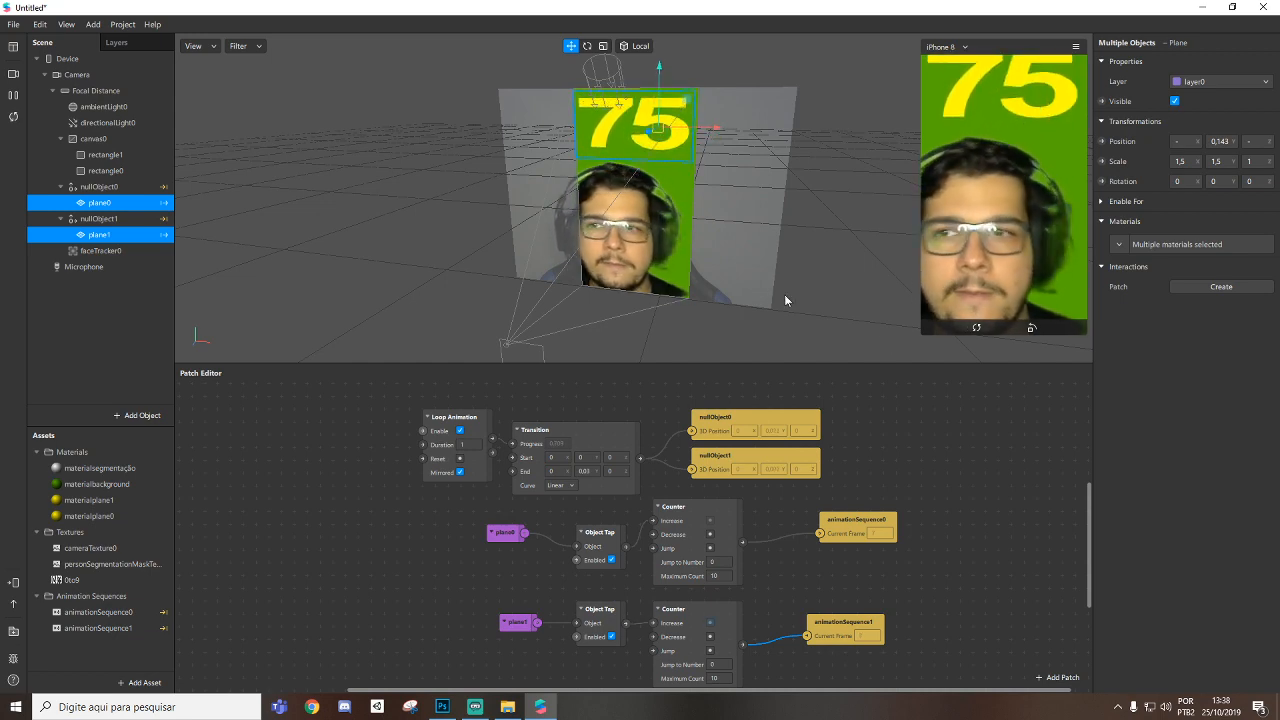
Add a face mesh under faceTracker0.
click(96, 250)
right_click(96, 250)
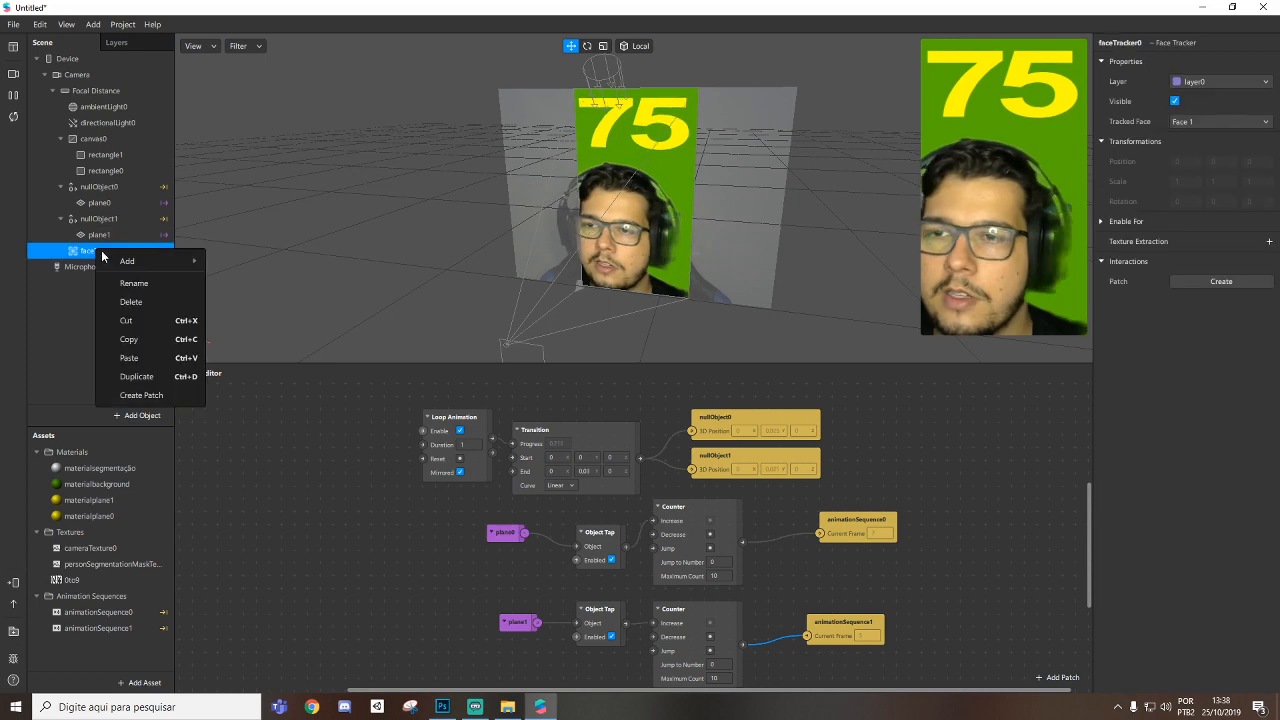
mouse_move(195, 264)
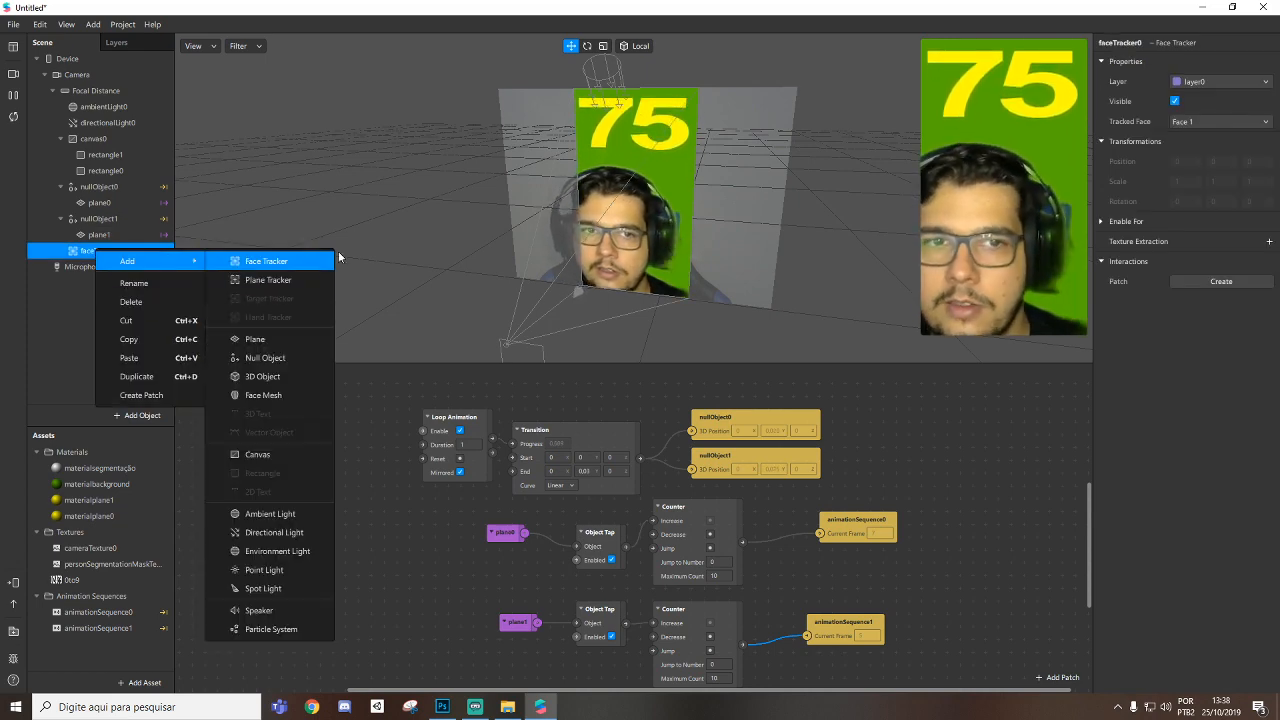
click(282, 396)
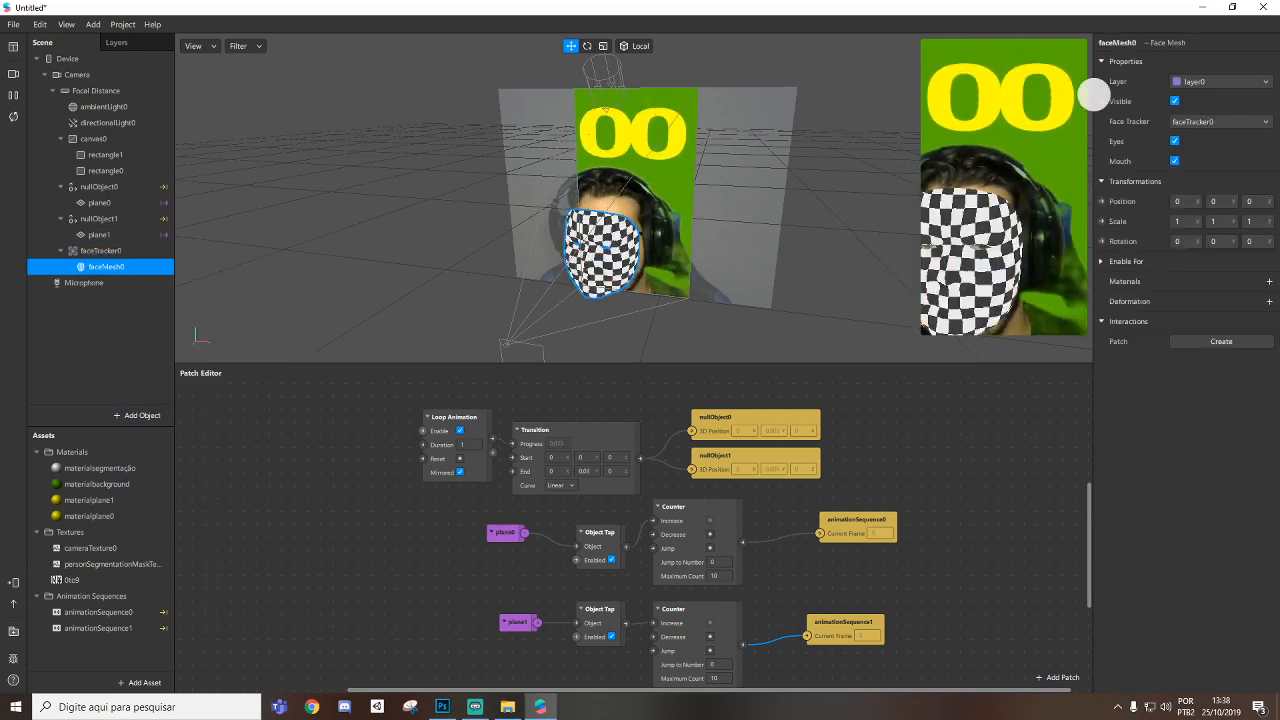
Create a new material for the face mesh, name it materialretouch and set its shader type to Retouching.
click(1268, 286)
click(1190, 380)
click(80, 532)
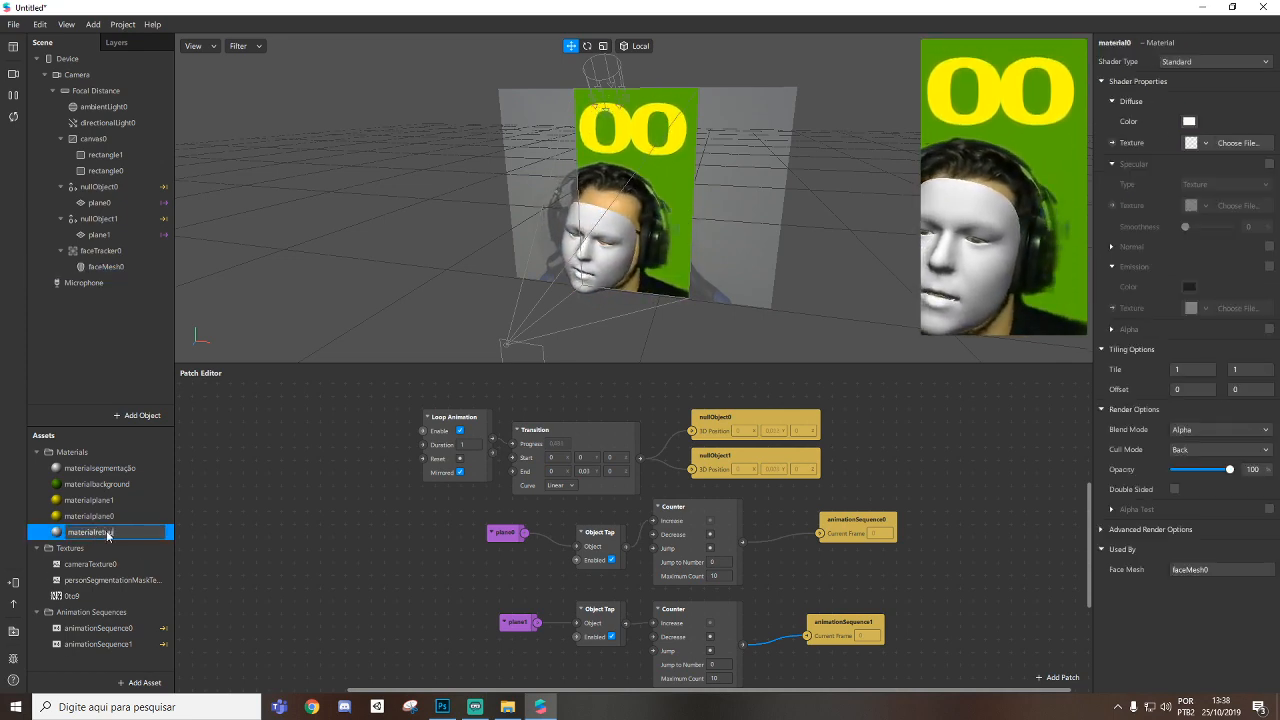
key(Return)
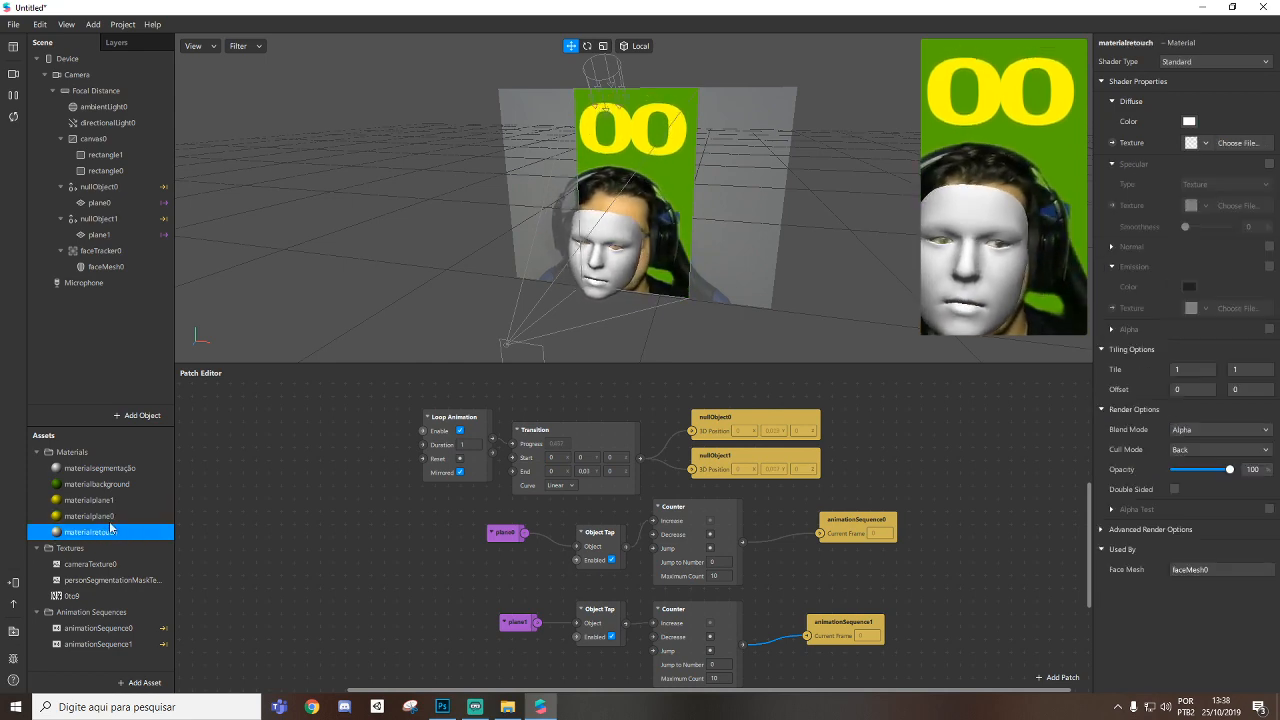
click(1179, 62)
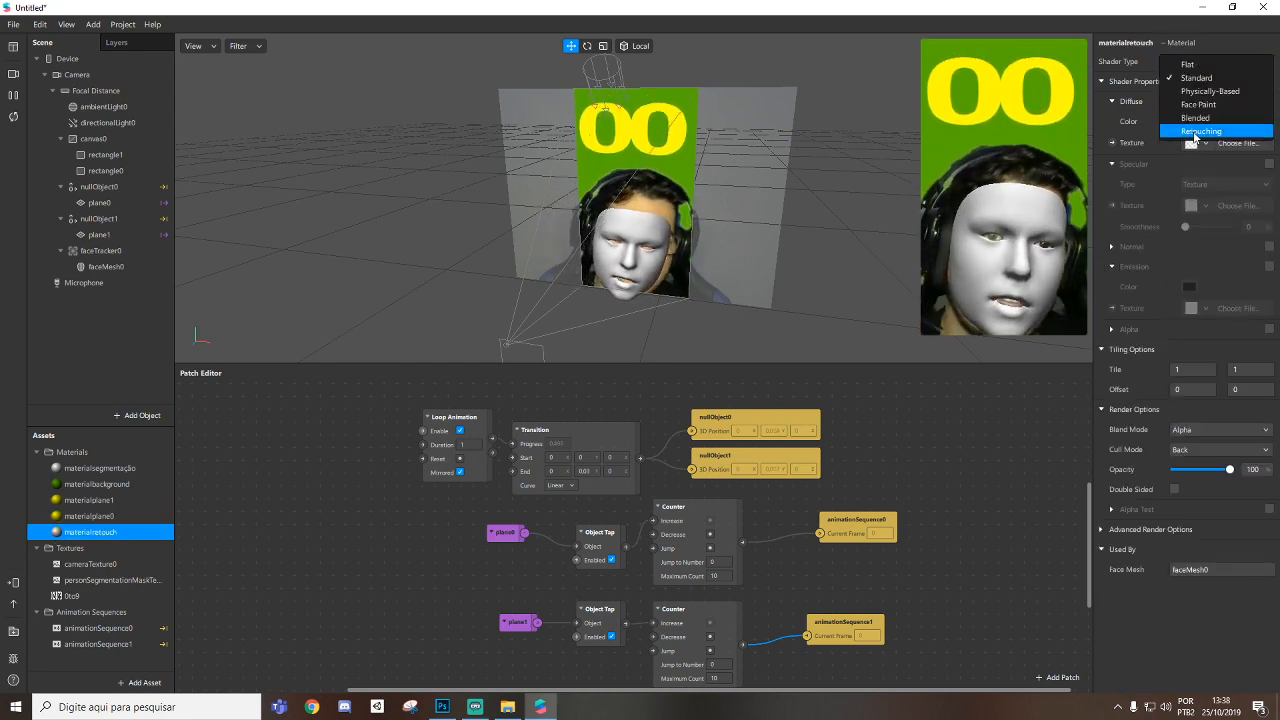
click(1196, 131)
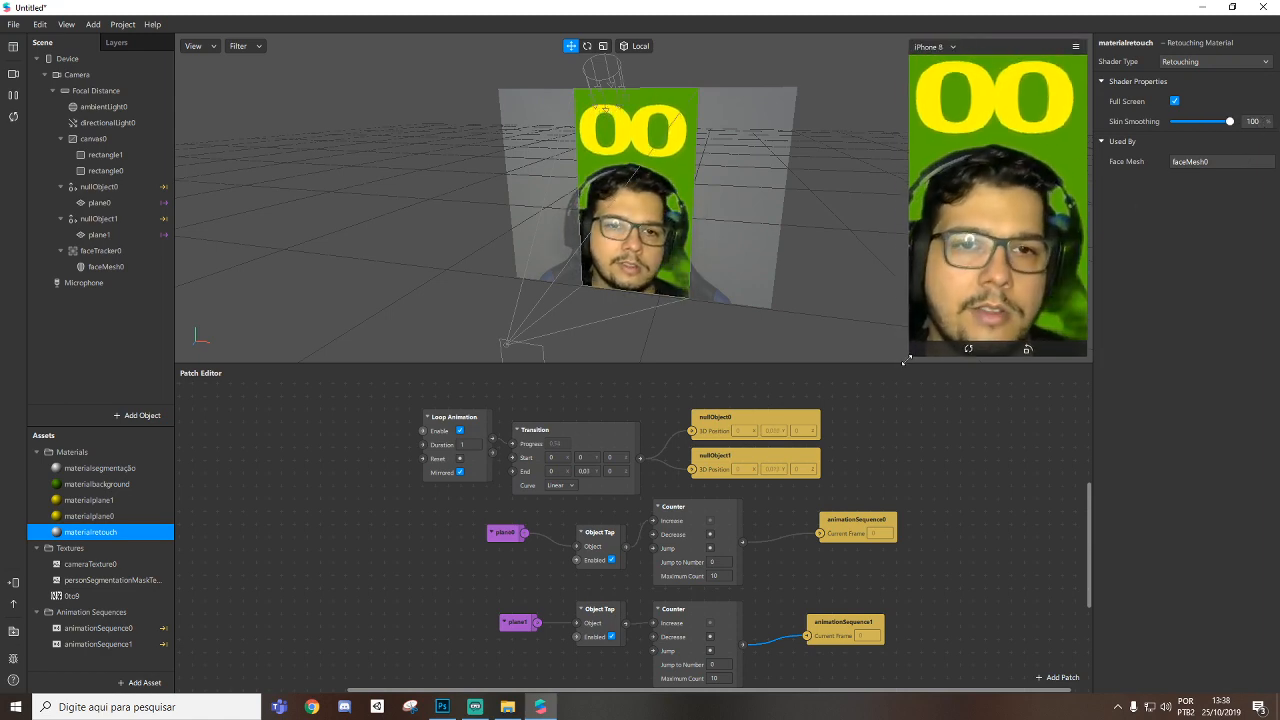
Add a second face mesh under faceTracker0.
click(101, 251)
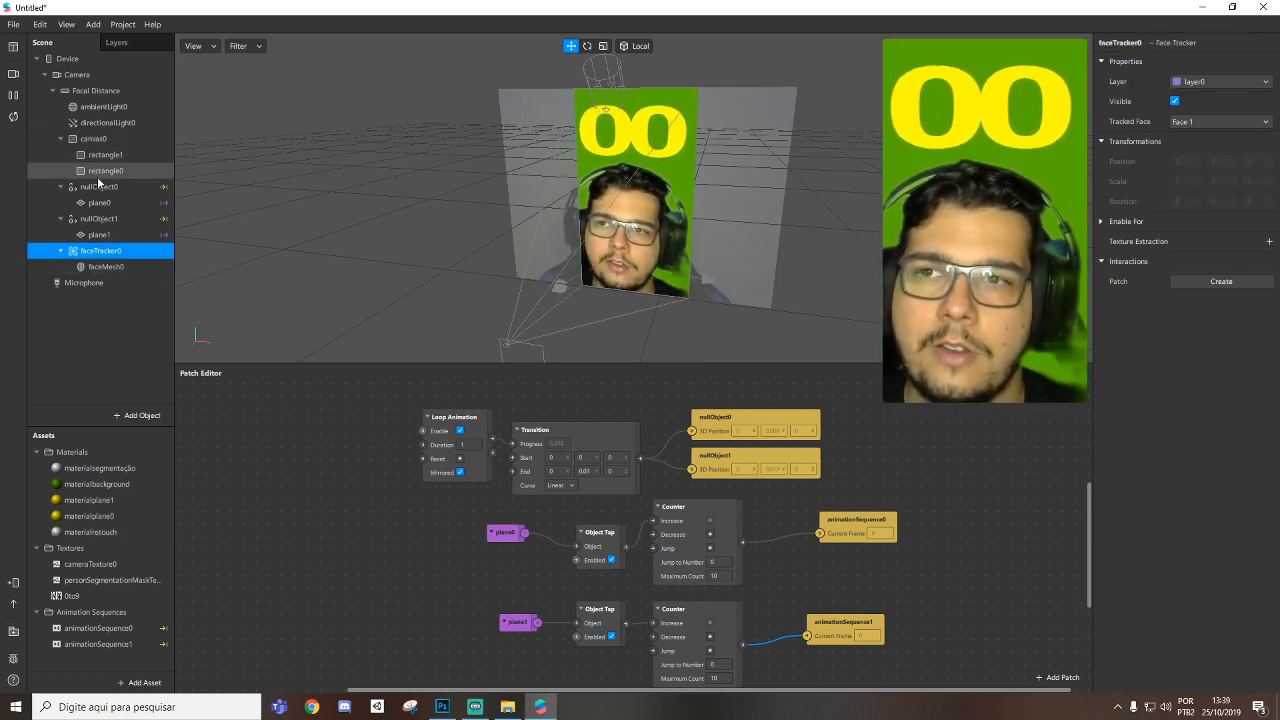
right_click(88, 253)
mouse_move(180, 263)
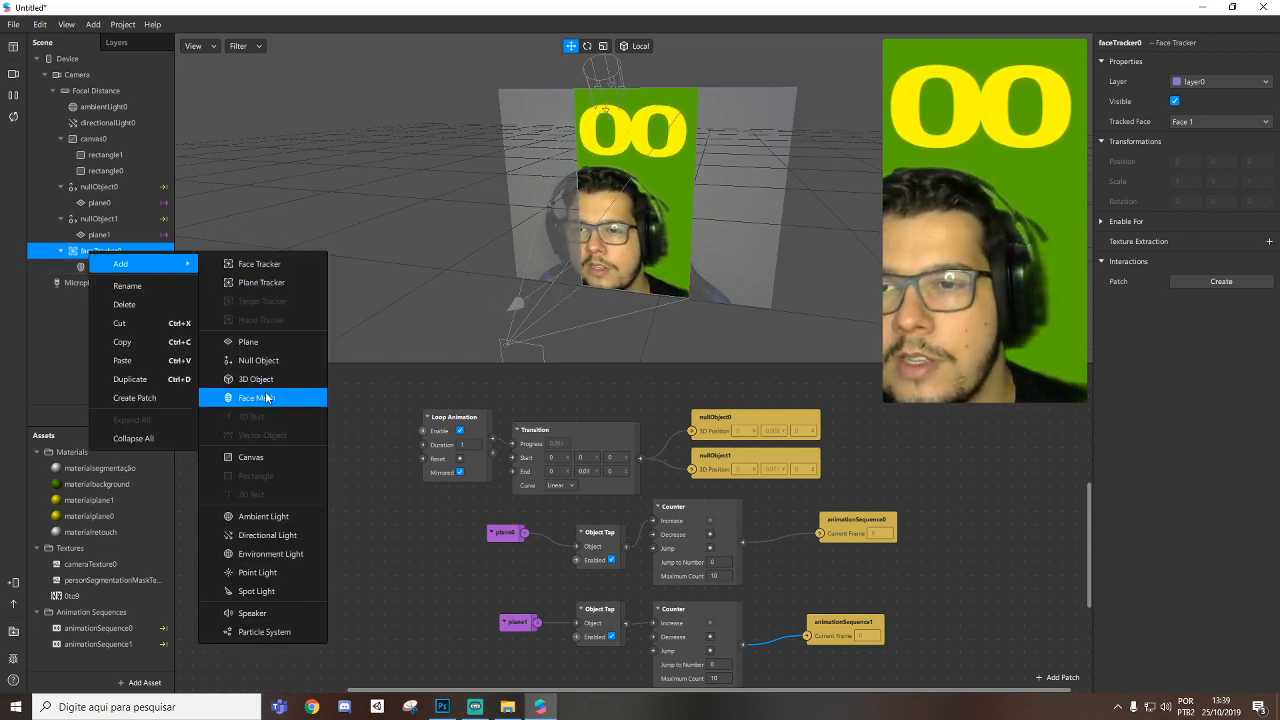
click(267, 398)
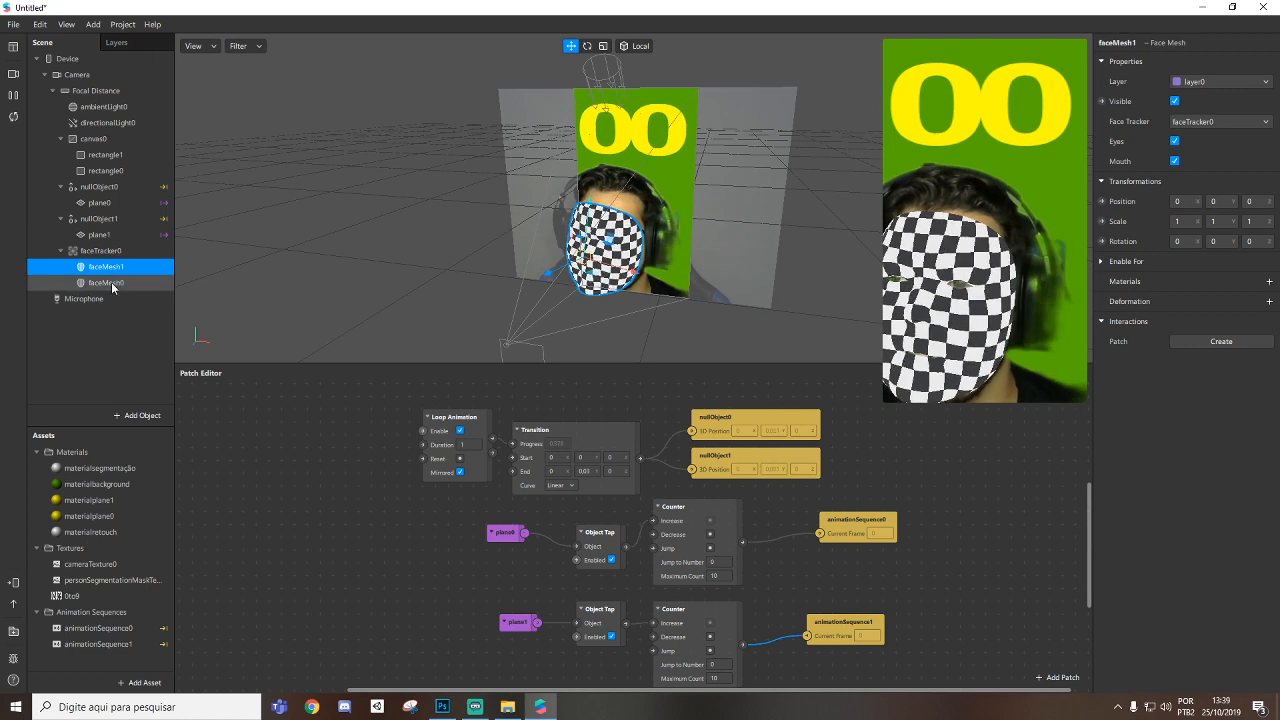
Rename faceMesh0 as faceMeshretouch and faceMesh1 as faceMeshrosto.
click(110, 283)
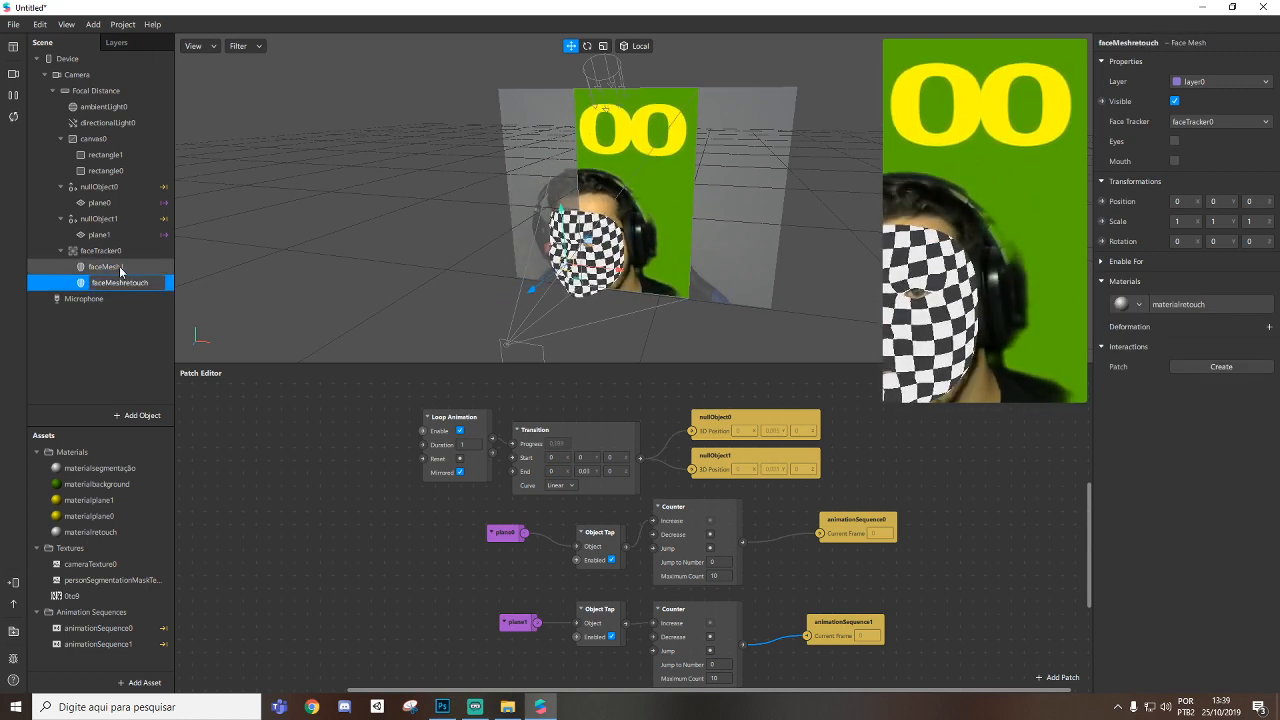
right_click(120, 266)
click(142, 300)
text(faceMeshrosto)
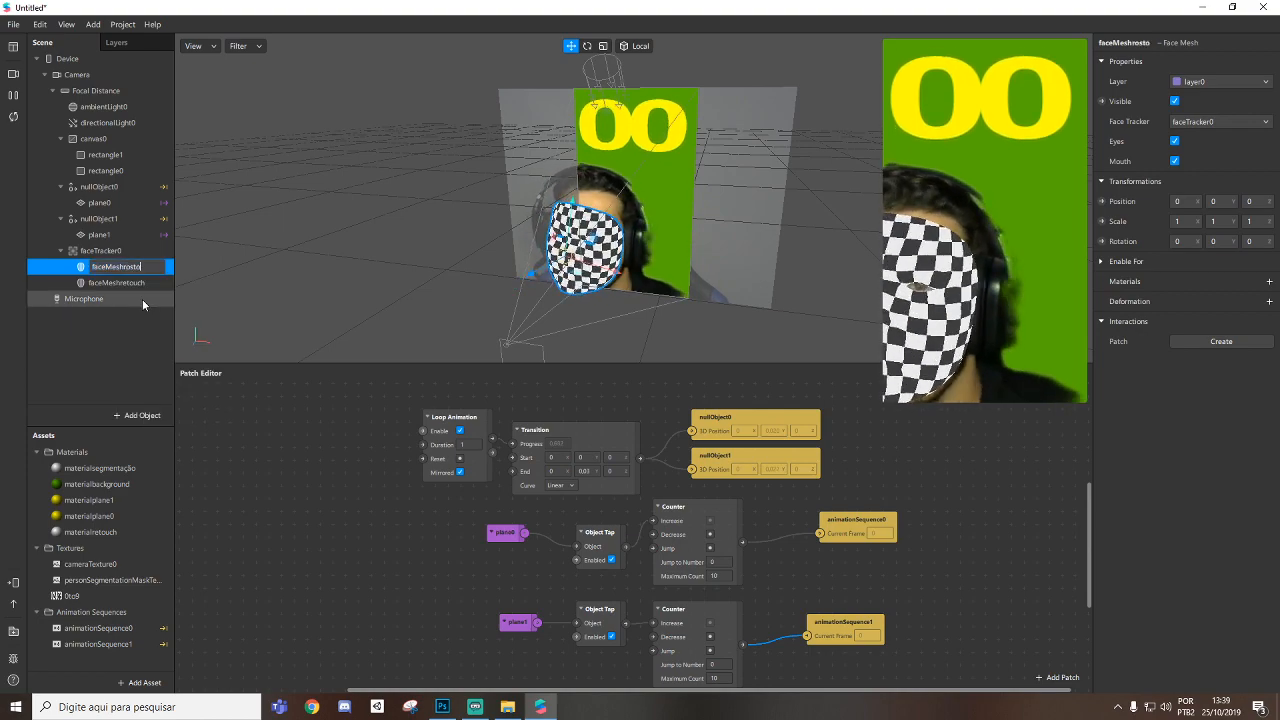
key(Return)
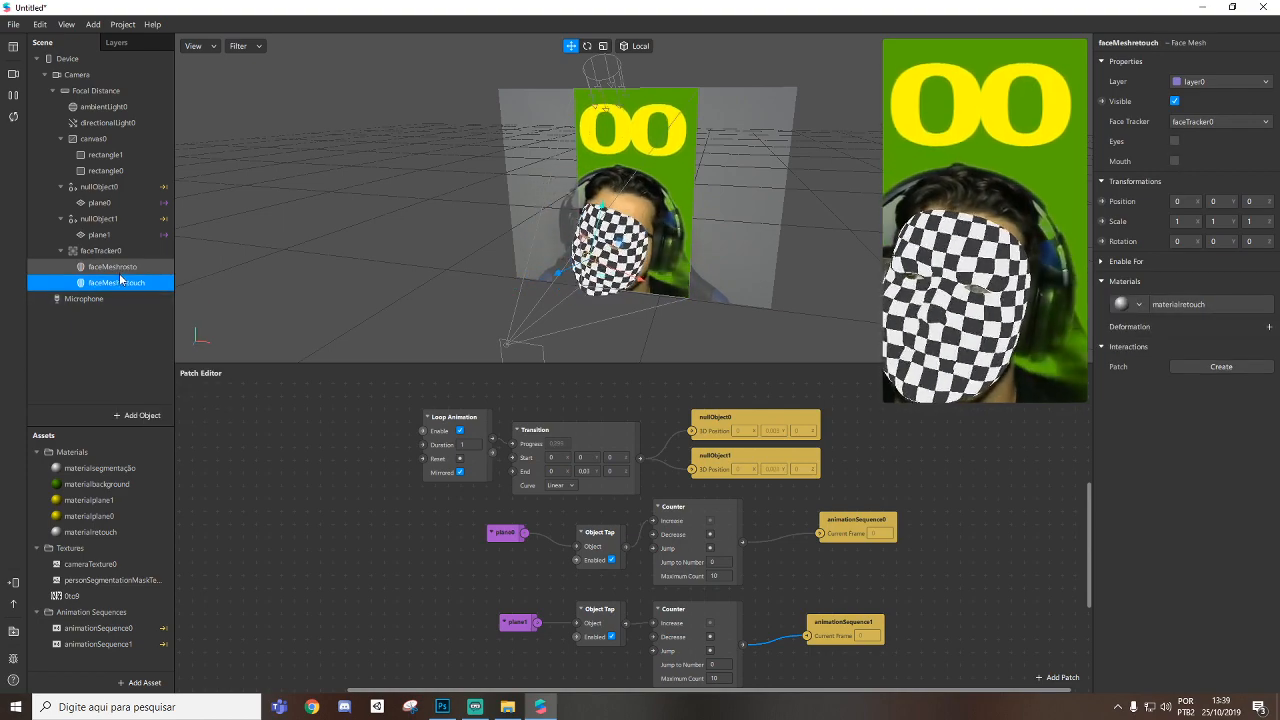
Create a new material for faceMeshrosto and name it materialrosto.
click(1269, 281)
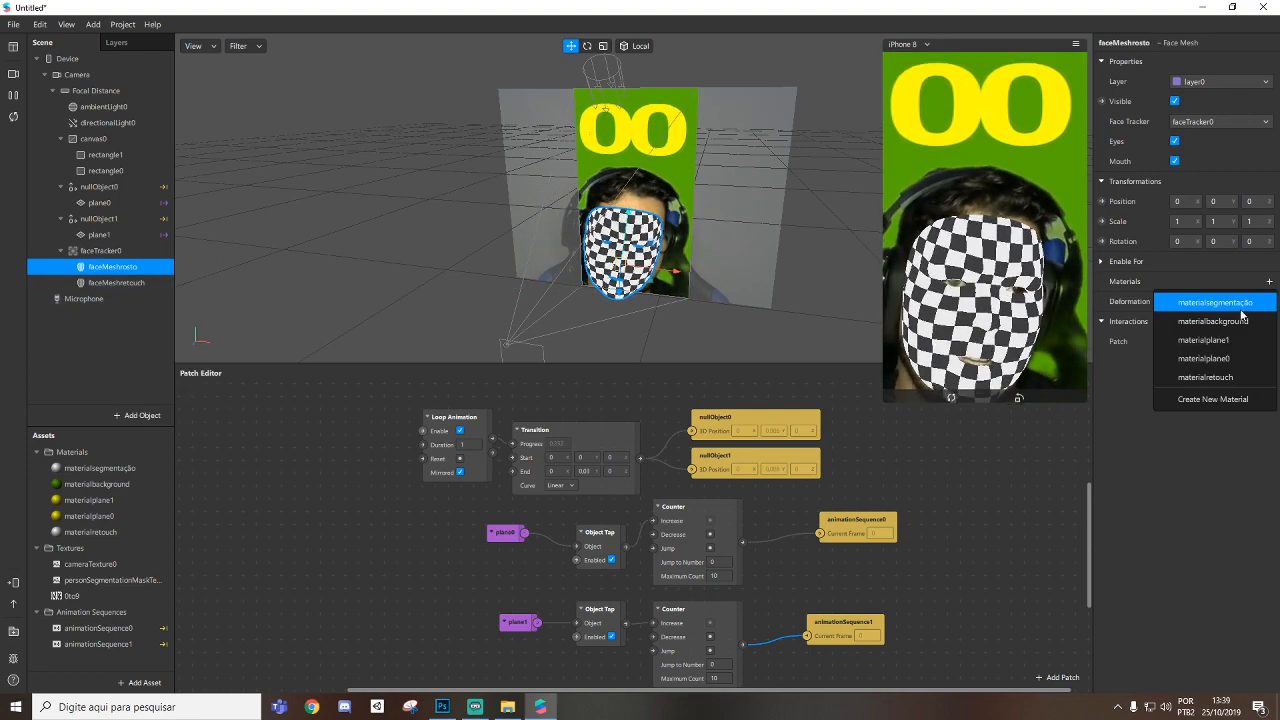
click(1190, 401)
click(99, 548)
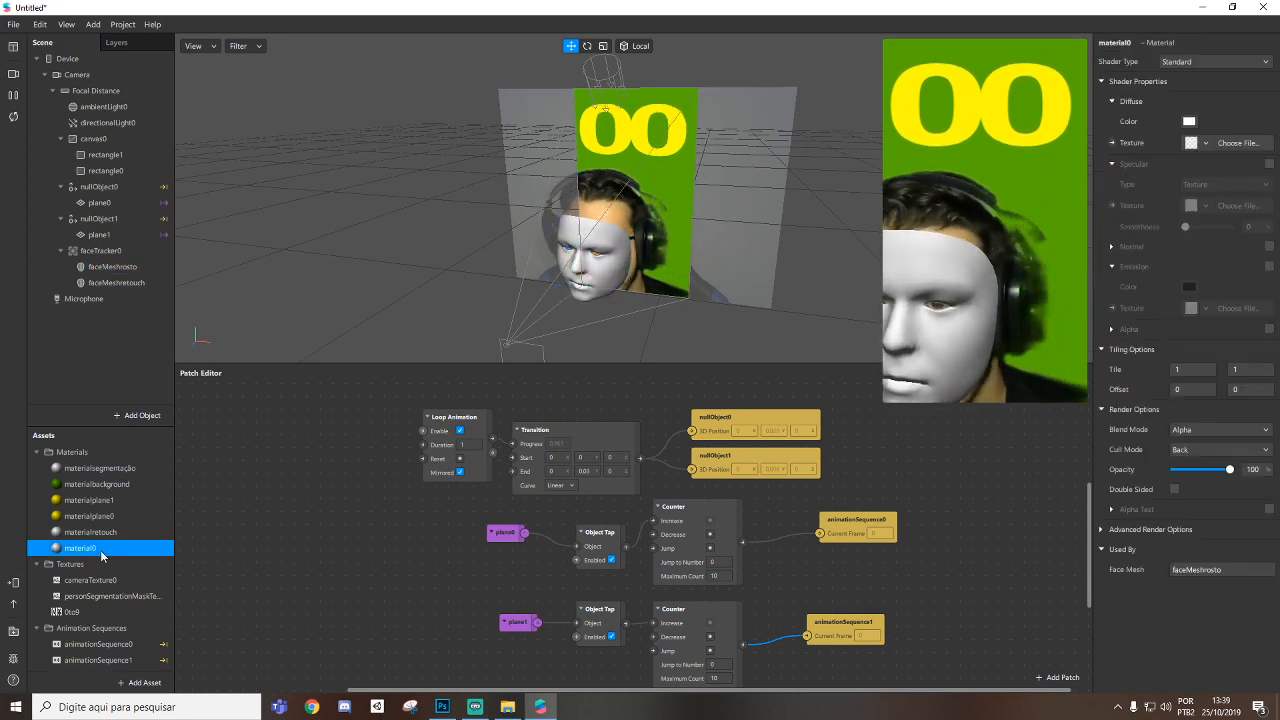
double_click(123, 548)
text(materialrosto)
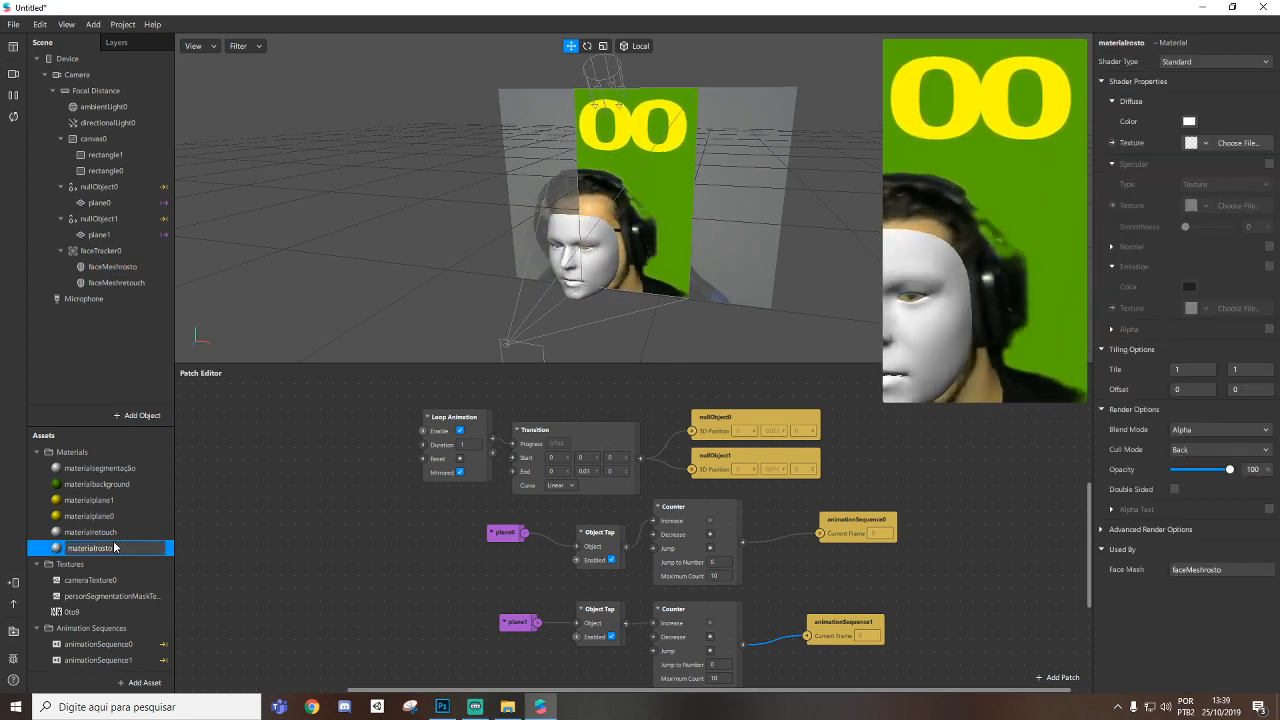
key(Return)
Extract the texture of faceTracker0 and turn off Eyes and Mouth on faceMeshrosto.
click(109, 252)
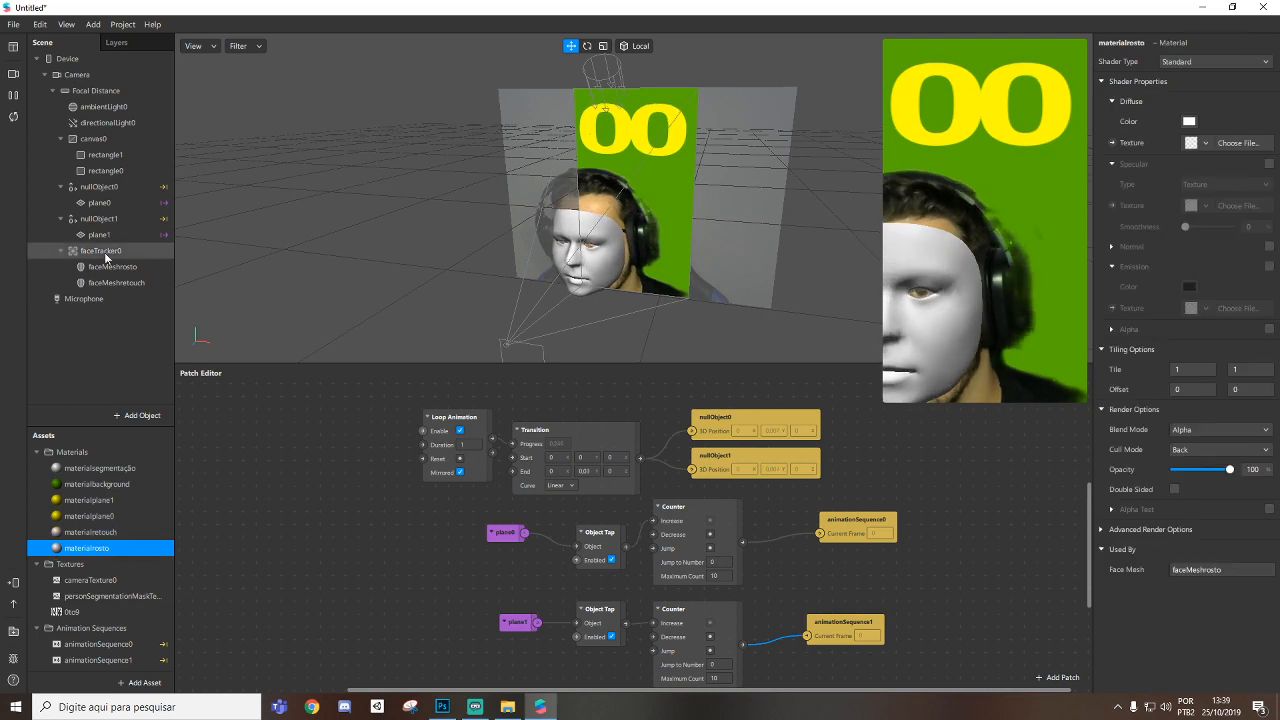
click(1269, 241)
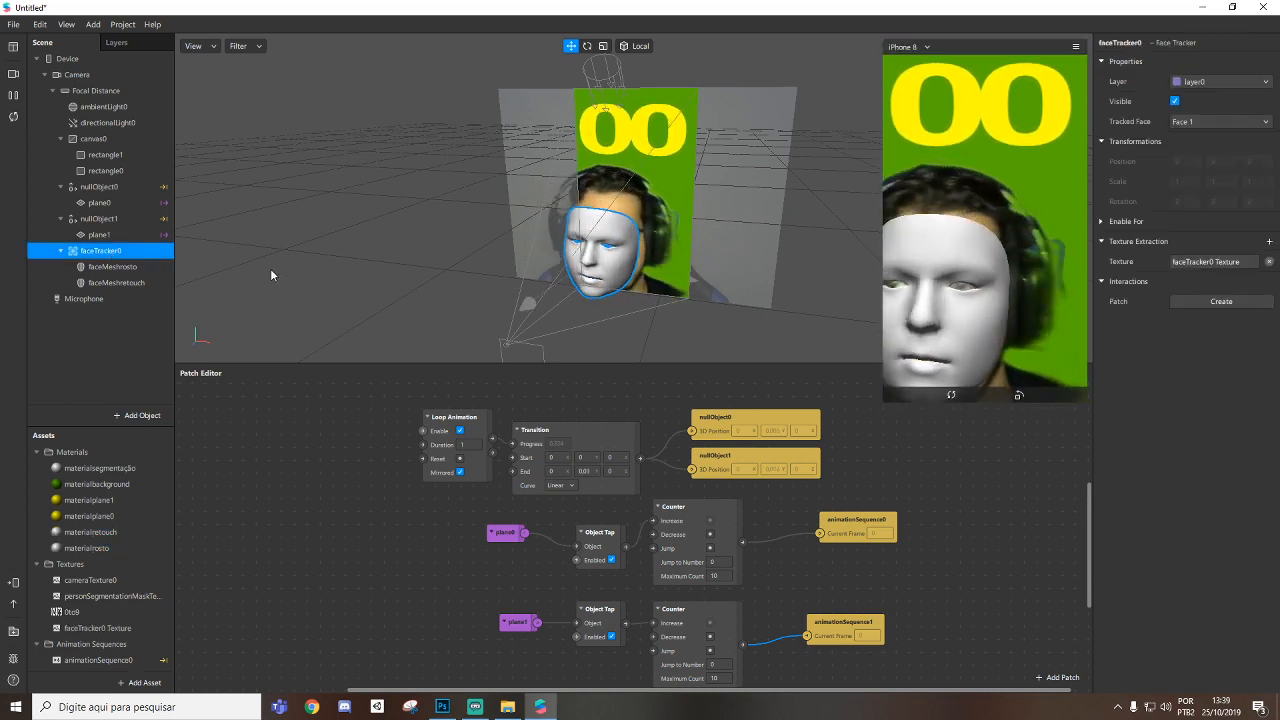
click(108, 282)
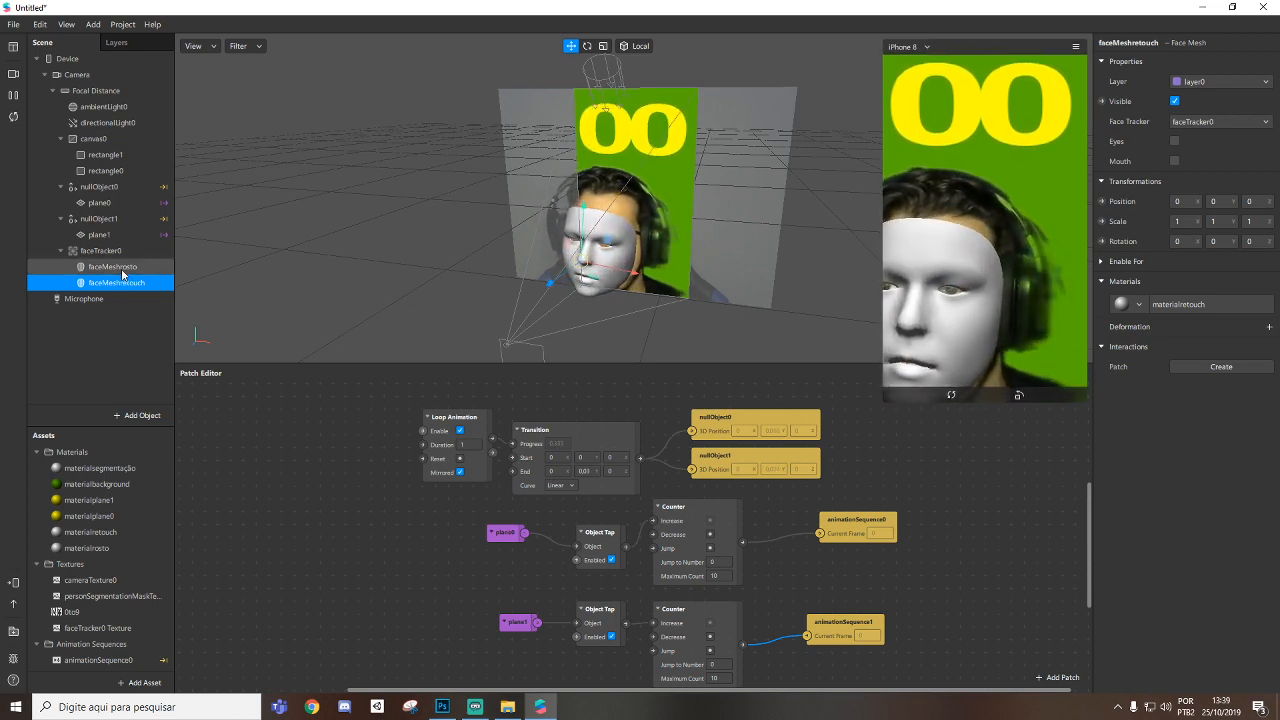
click(118, 267)
click(1174, 142)
click(1175, 160)
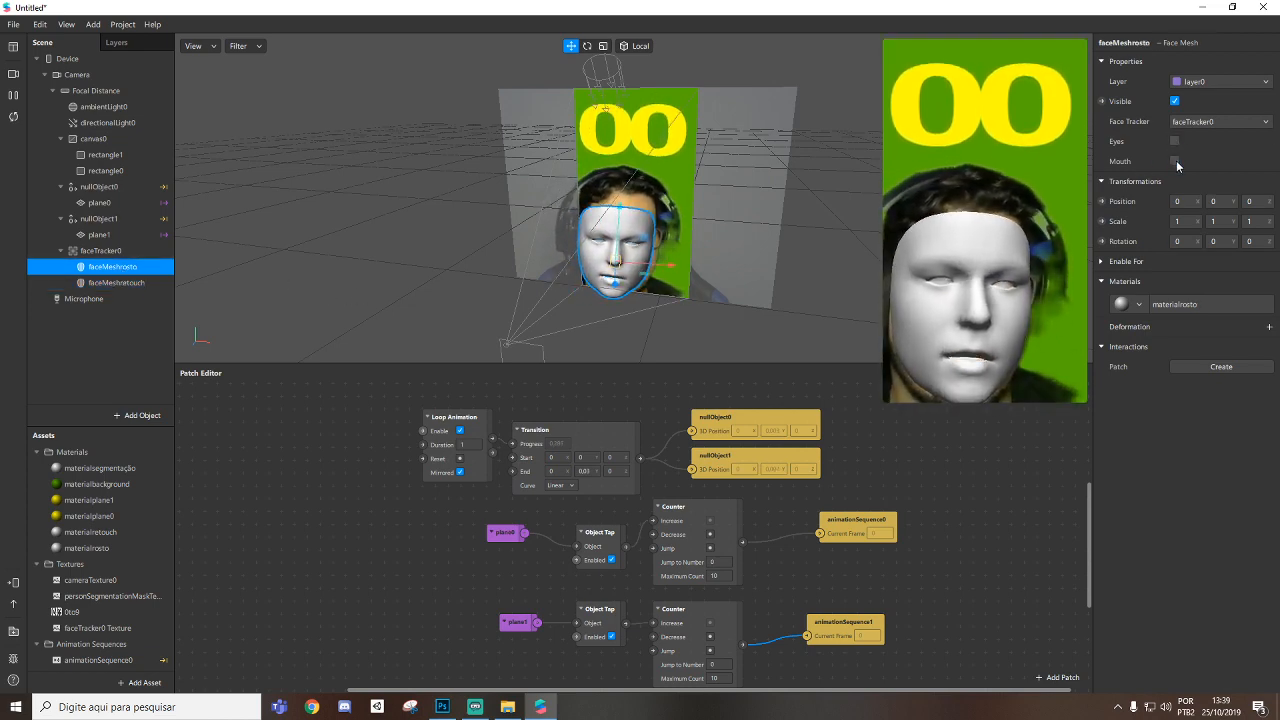
Set materialrosto's shader type to Flat and assign faceTracker0 Texture as its diffuse texture.
click(86, 548)
click(1190, 61)
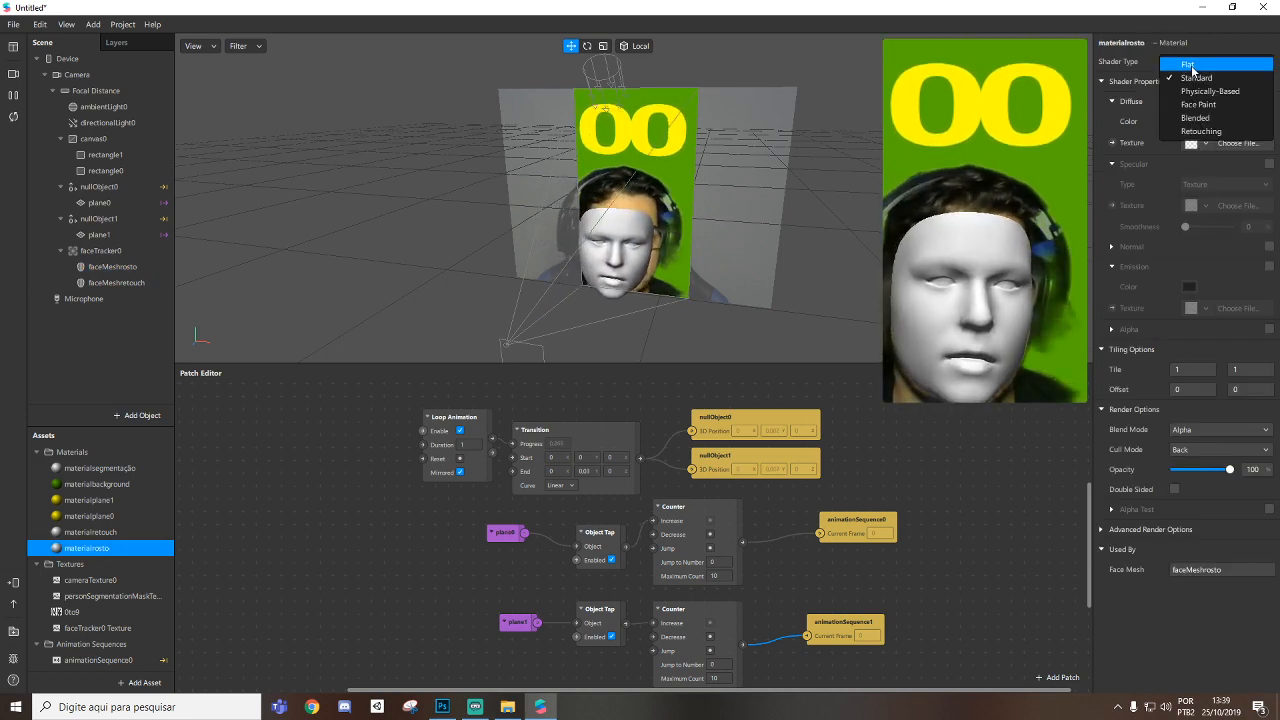
click(1190, 76)
click(1203, 143)
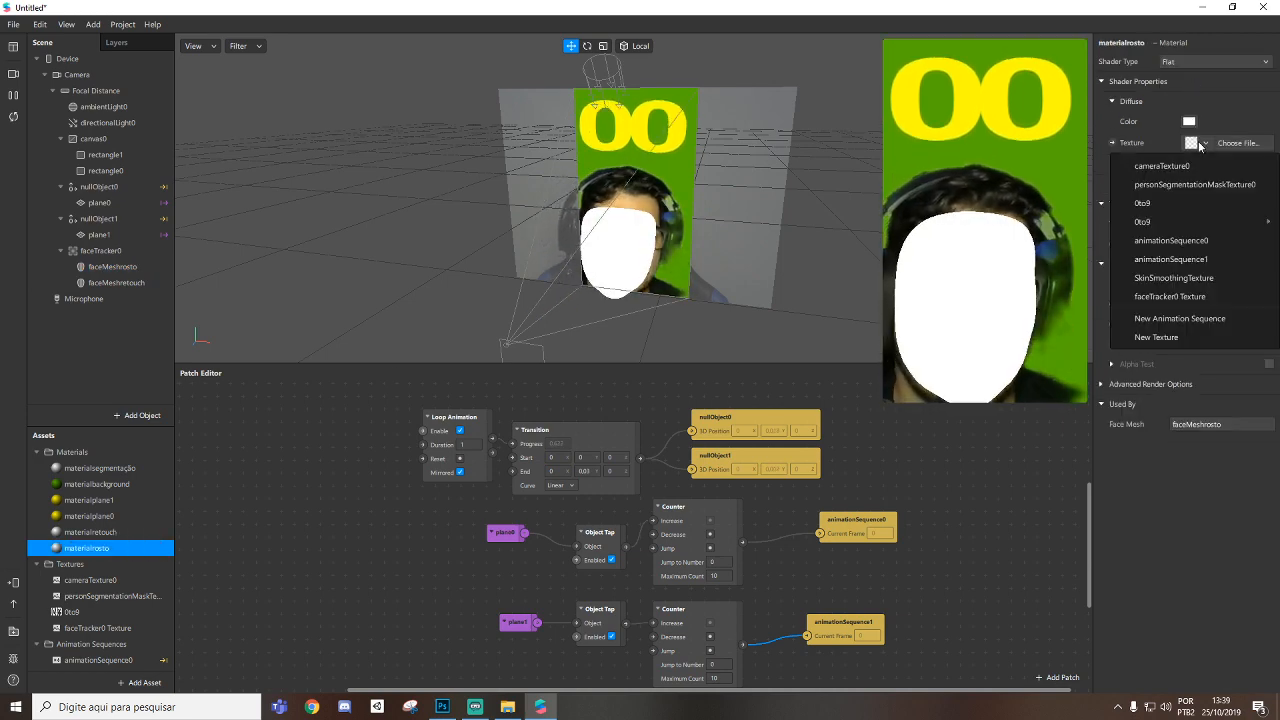
click(1178, 297)
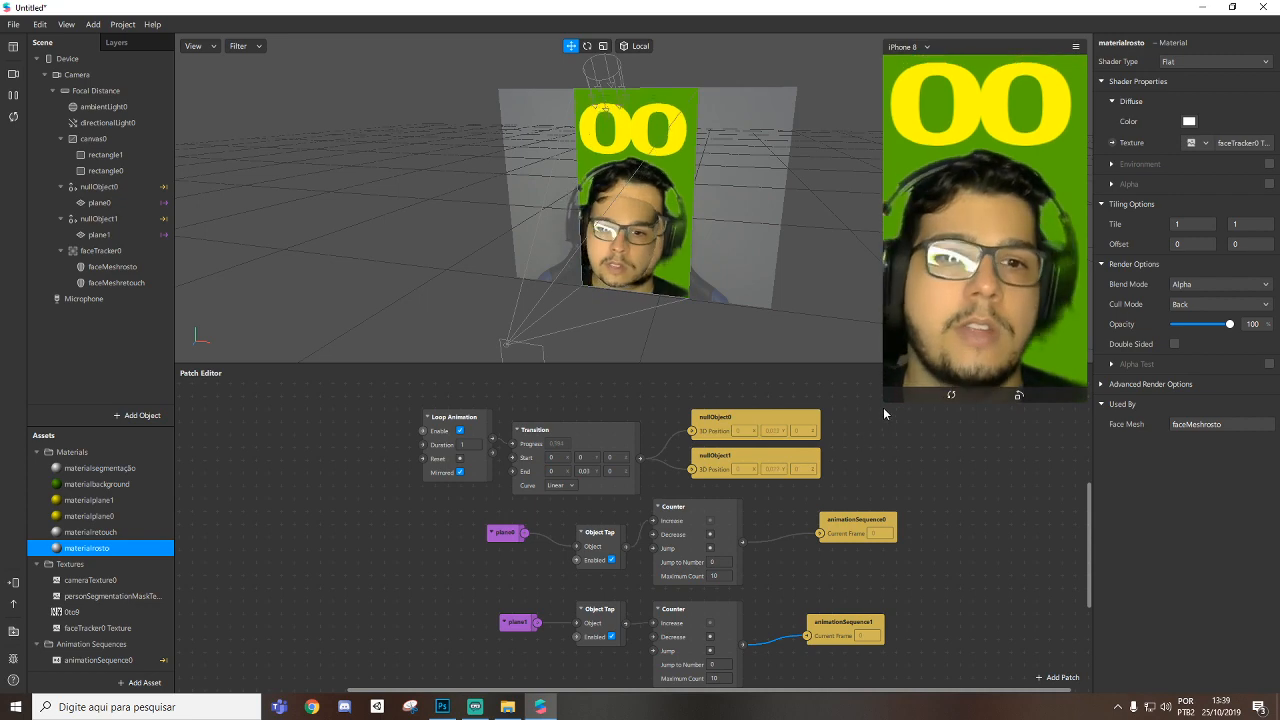
Enlarge the device preview and set materialretouch's Skin Smoothing to 35.
drag(883, 403, 754, 632)
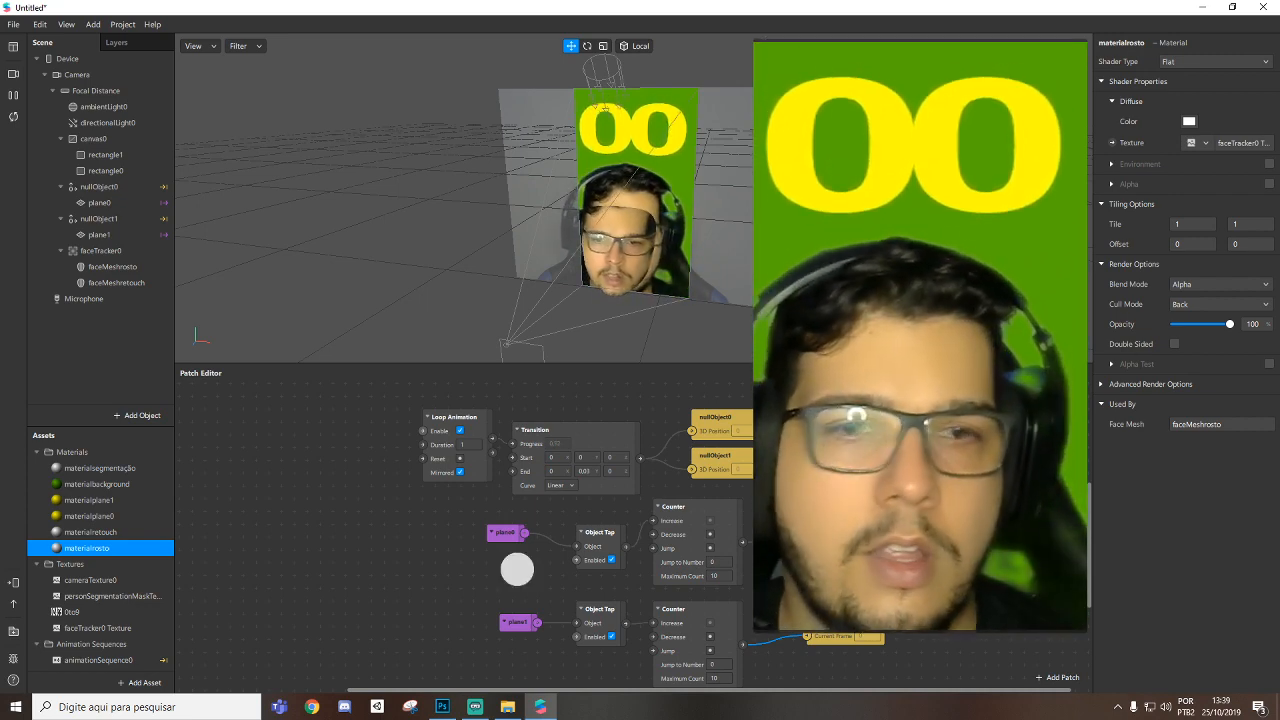
click(100, 532)
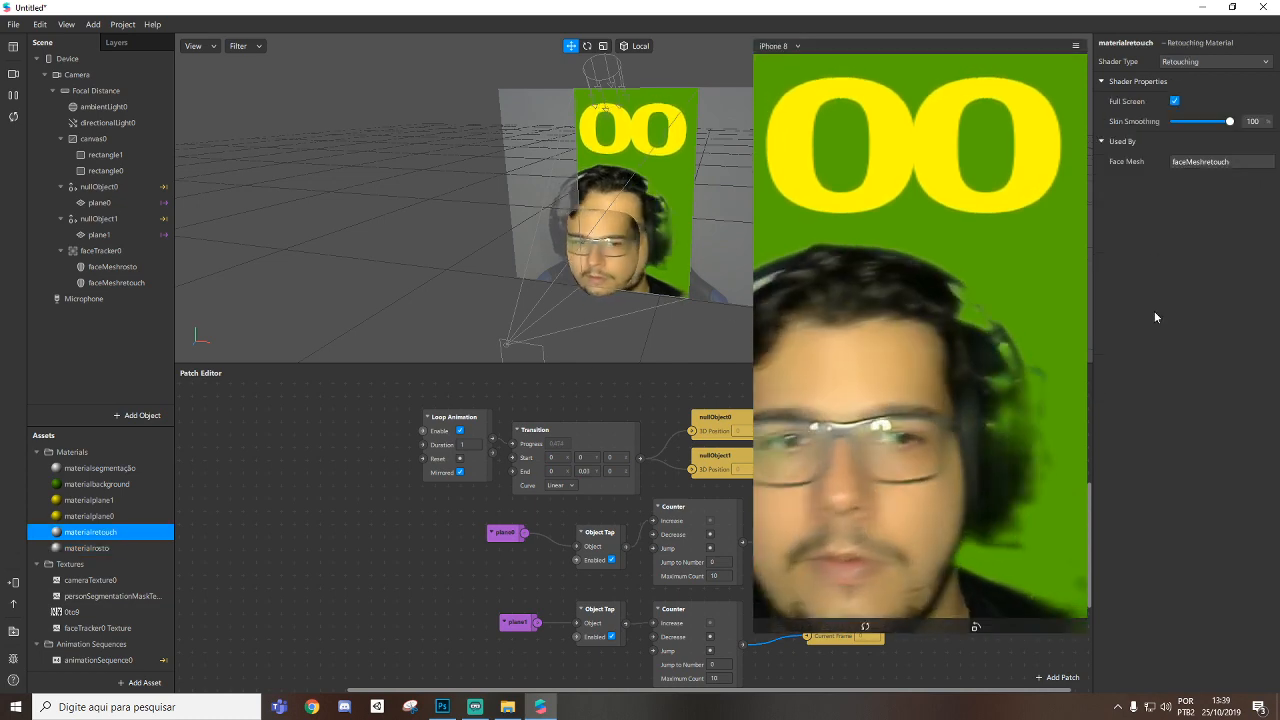
drag(1229, 121, 1197, 125)
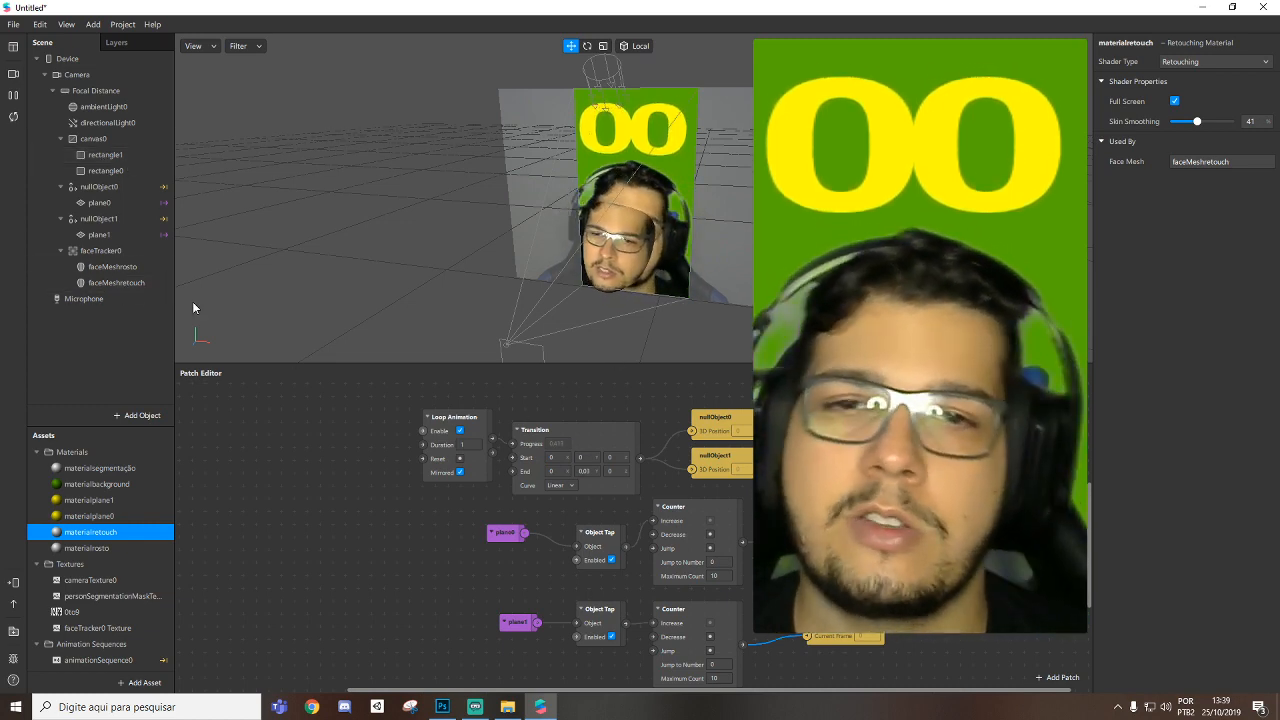
scroll(658, 295, up, 6)
scroll(662, 303, down, 2)
right_drag(662, 303, 656, 251)
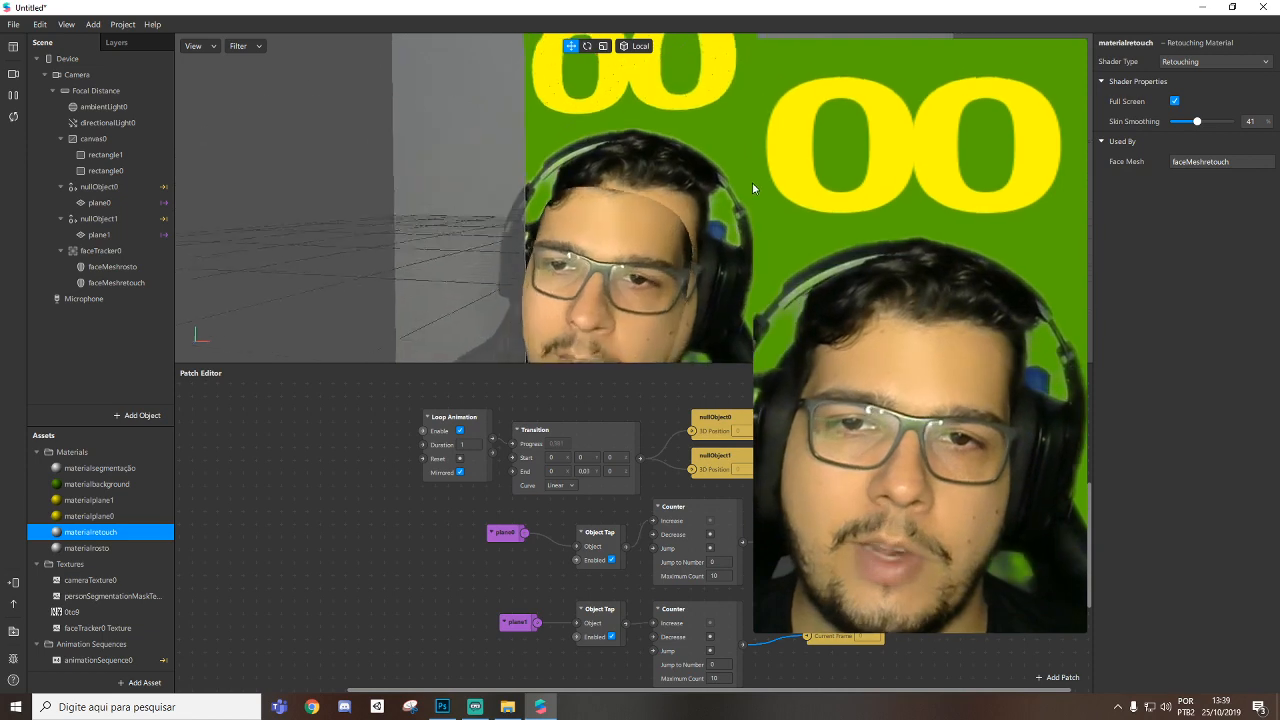
scroll(752, 182, down, 3)
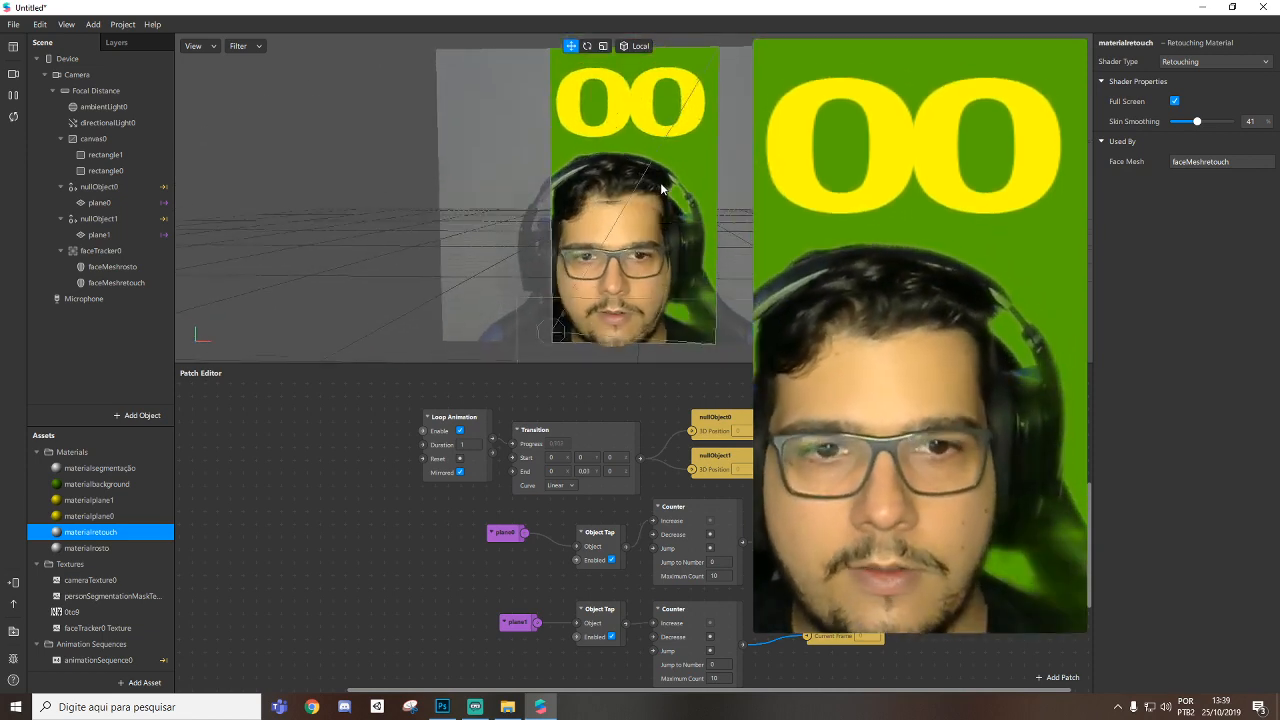
mouse_move(1197, 122)
mouse_down()
mouse_move(1277, 117)
mouse_move(1165, 124)
mouse_move(1256, 121)
mouse_move(1172, 125)
mouse_move(1223, 125)
mouse_move(1194, 131)
mouse_up()
Test the tap counters by advancing both digits several times in the device preview.
click(957, 129)
click(849, 138)
click(850, 139)
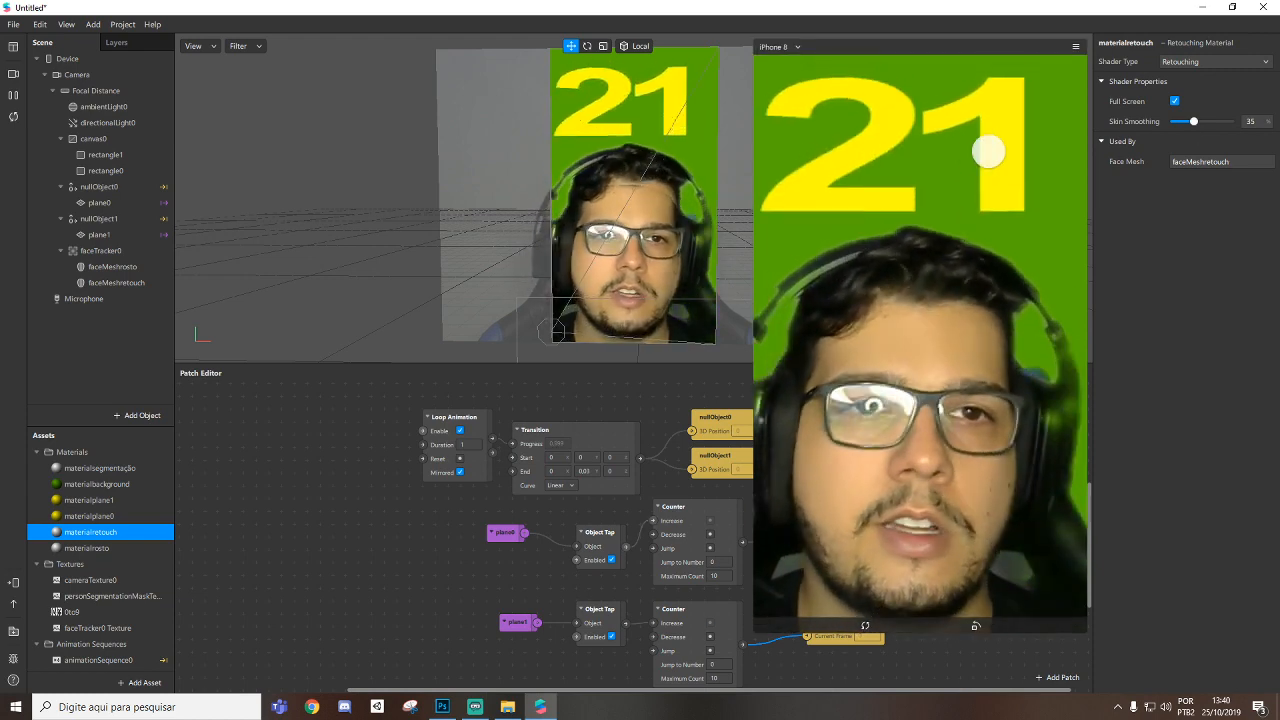
click(988, 151)
click(988, 151)
click(846, 137)
click(846, 137)
click(986, 134)
click(986, 134)
click(829, 120)
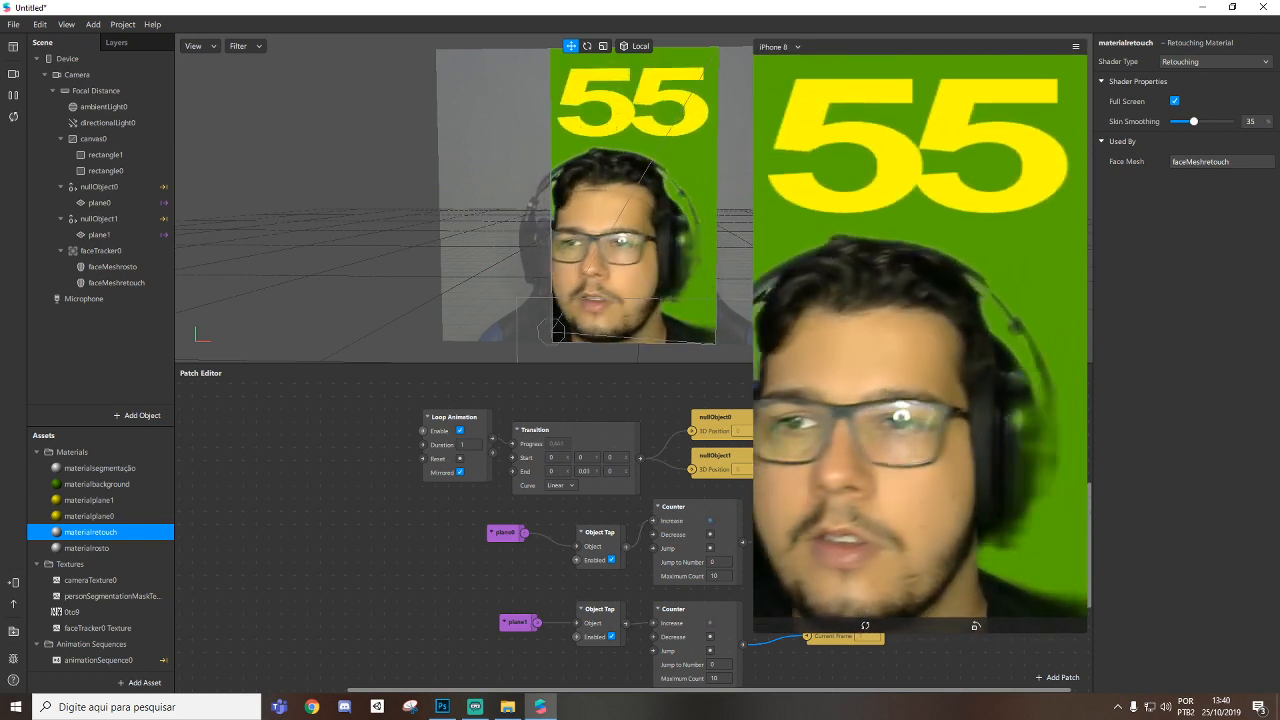
Move nullObject0 and nullObject1 together under faceTracker0 so the numbers follow the face.
click(98, 186)
ctrl+click(95, 218)
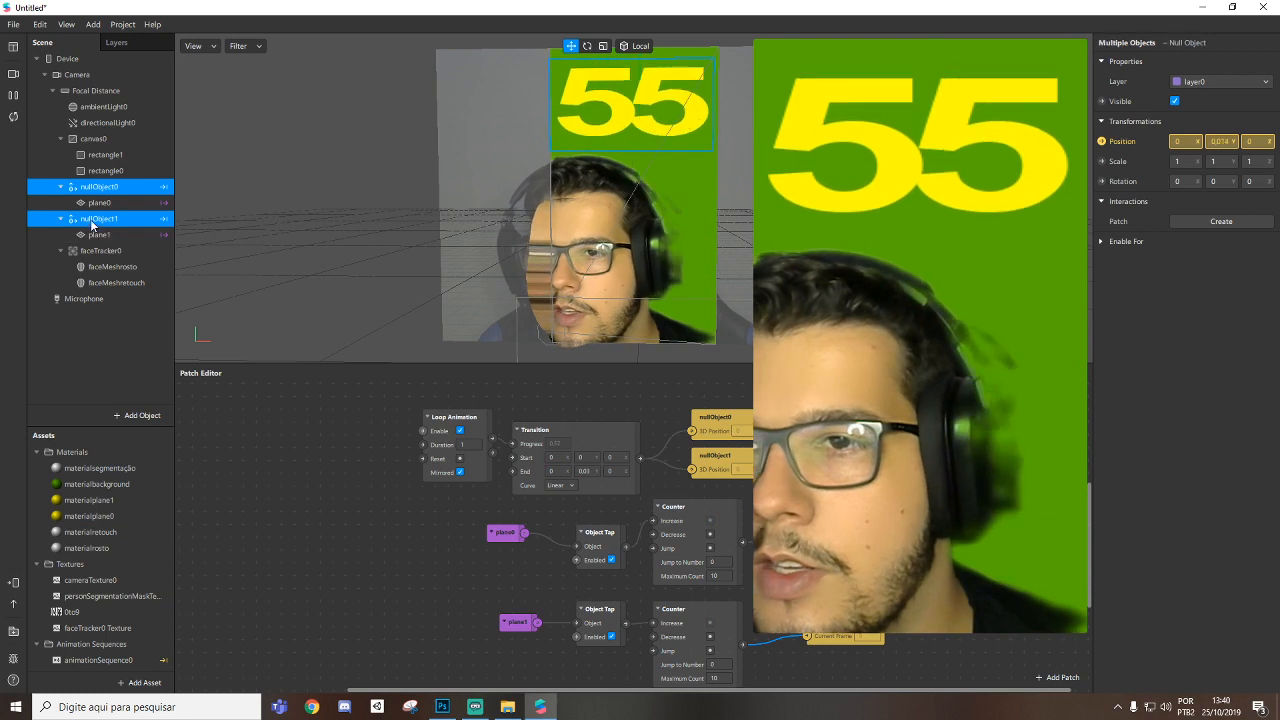
drag(91, 224, 104, 253)
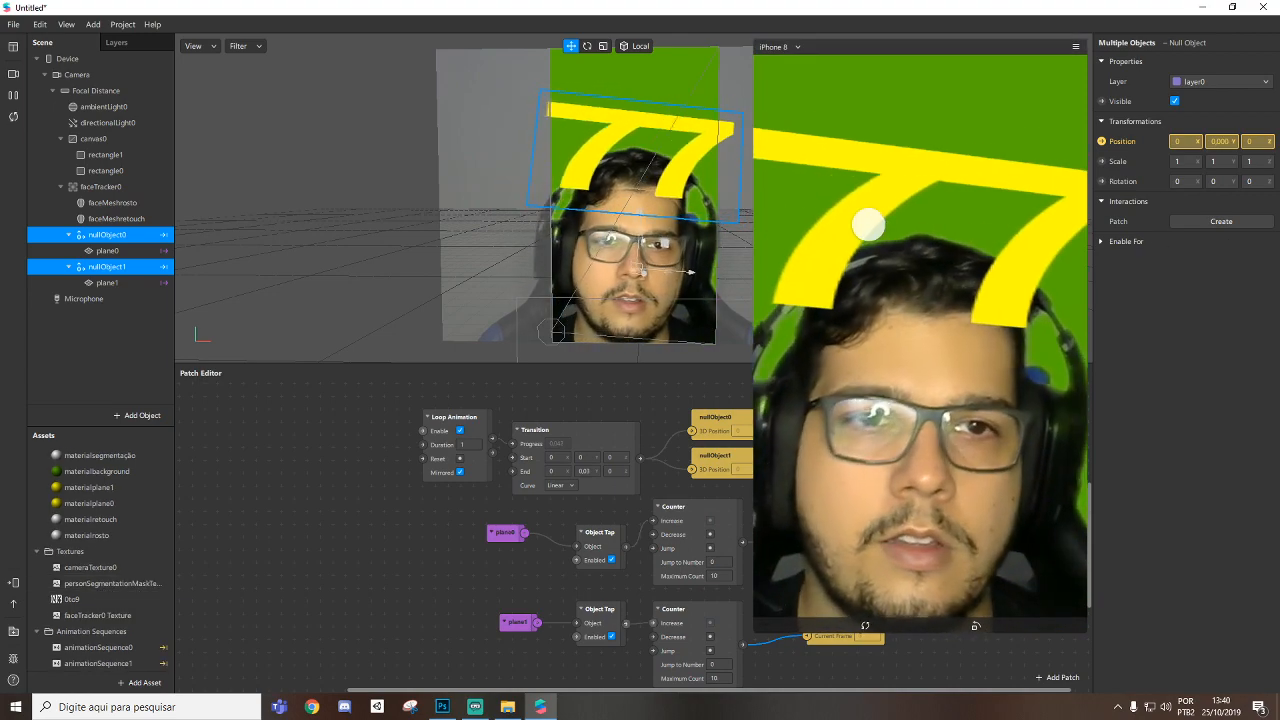
Try several basic colors for materialbackground's diffuse color and apply the green #00aa00.
scroll(280, 557, up, 3)
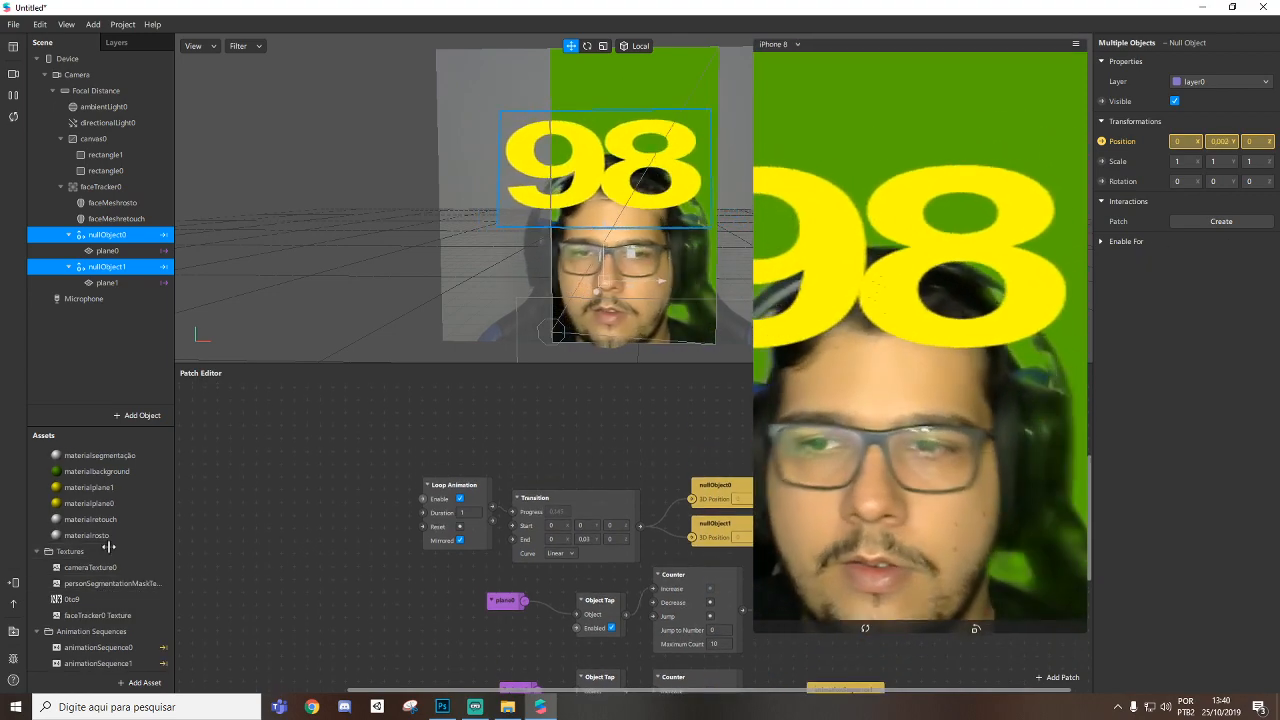
click(96, 471)
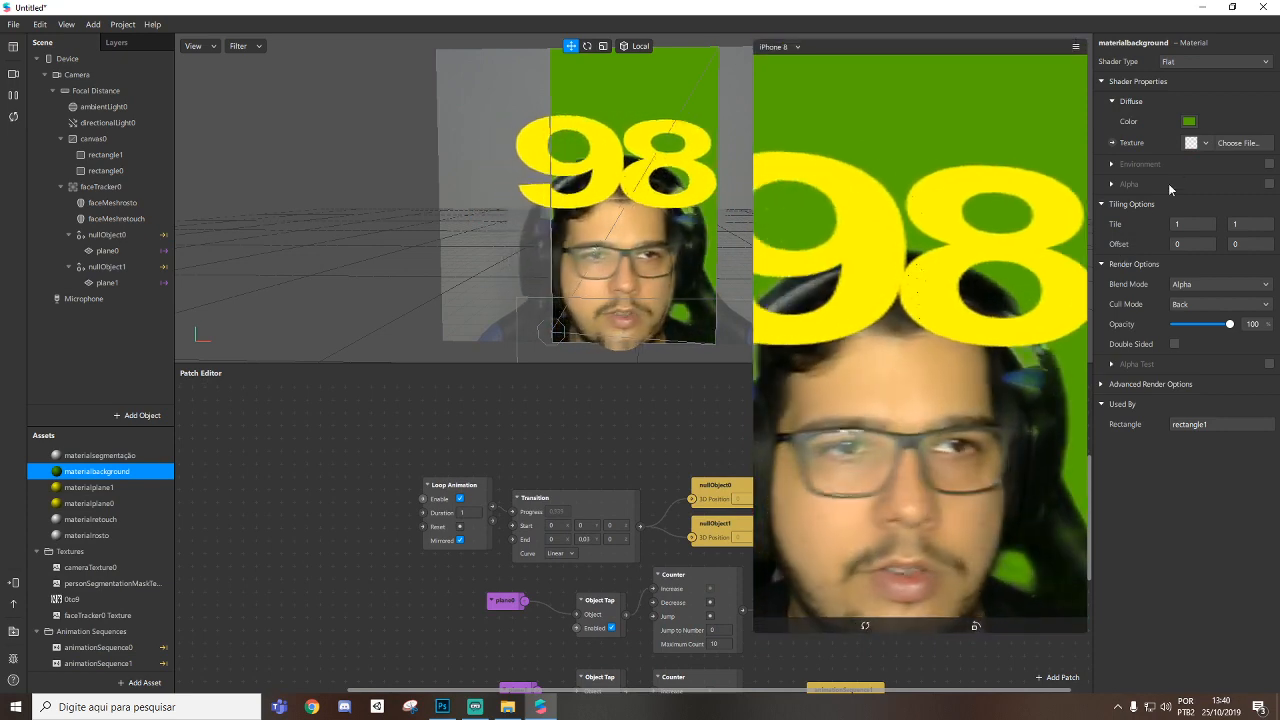
click(1188, 121)
click(577, 292)
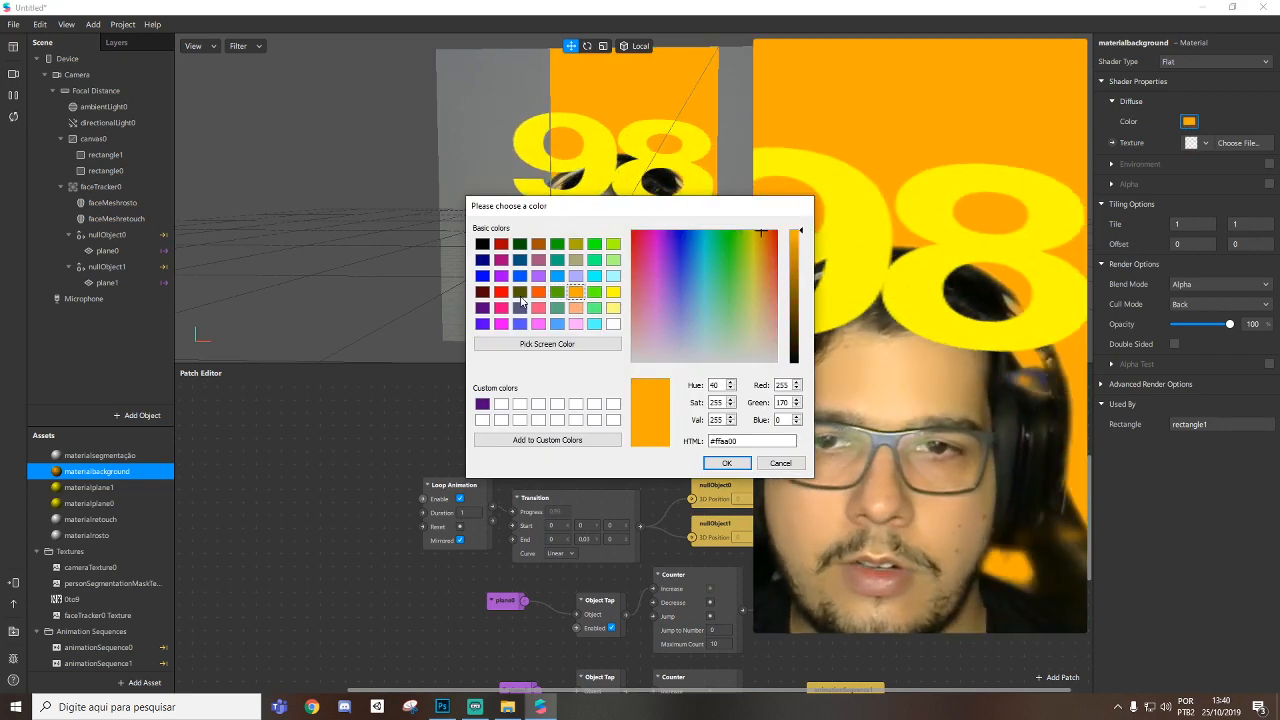
click(501, 292)
click(540, 292)
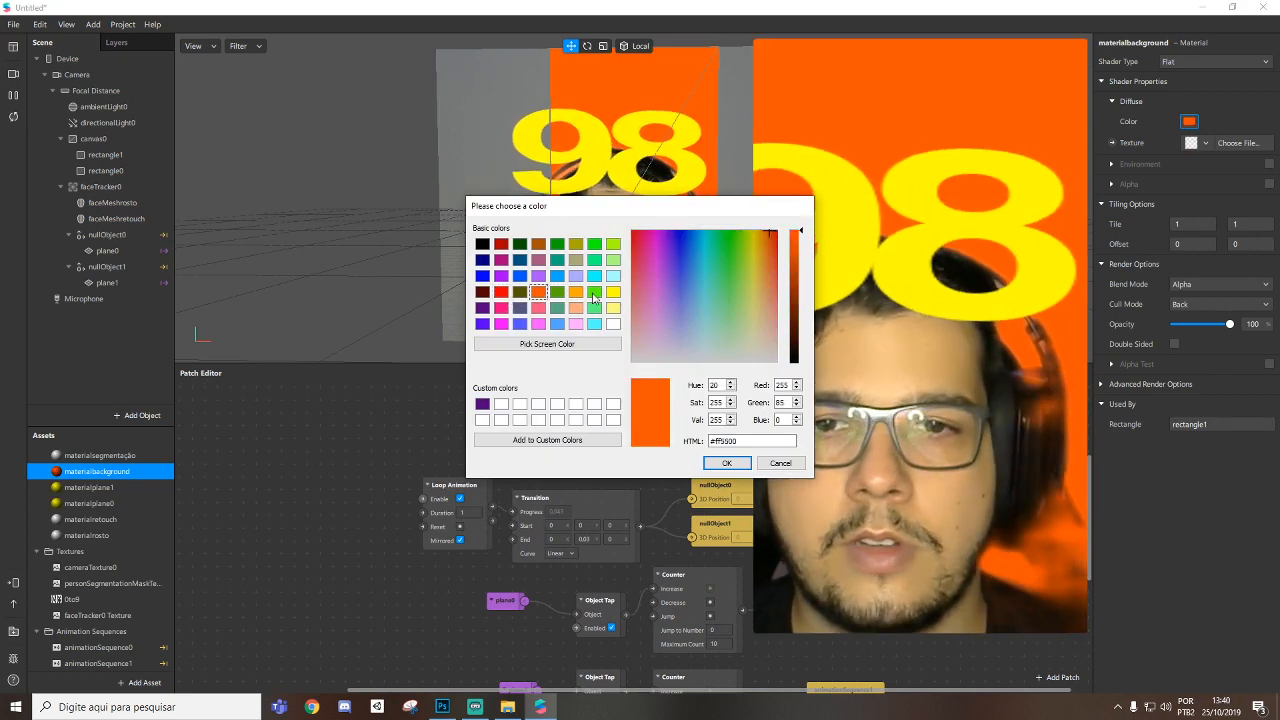
click(594, 292)
click(557, 245)
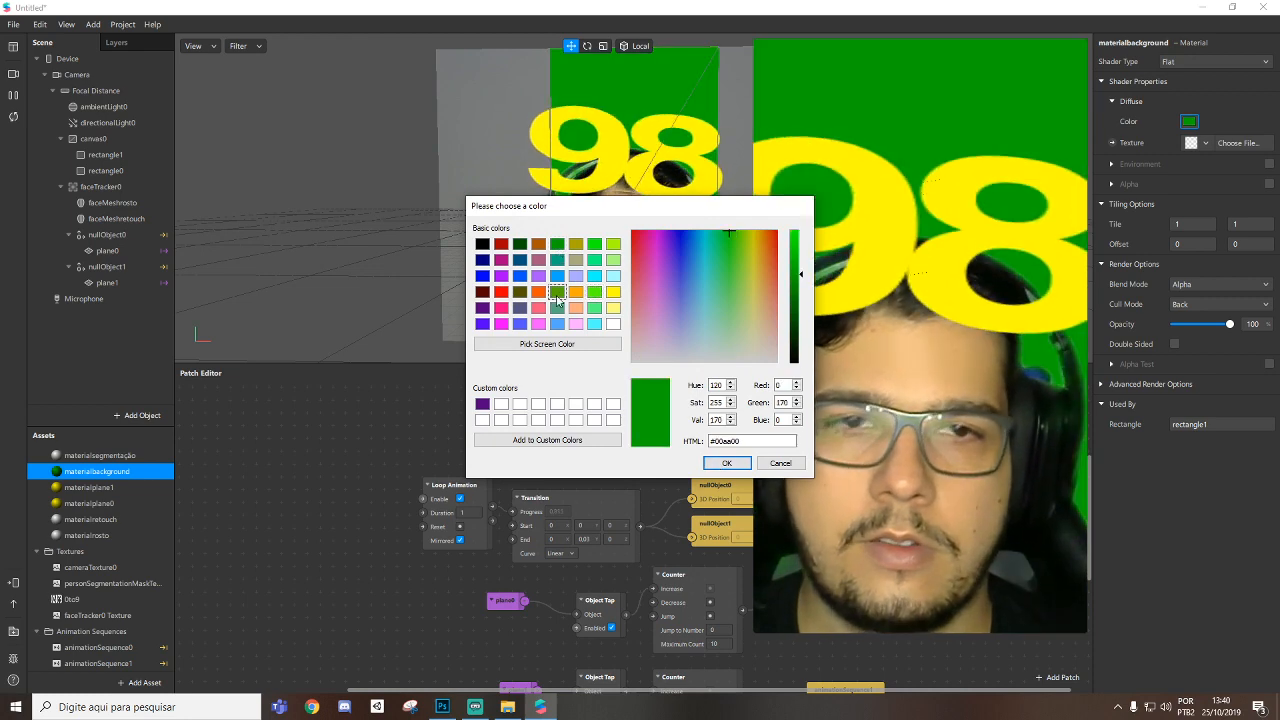
click(722, 463)
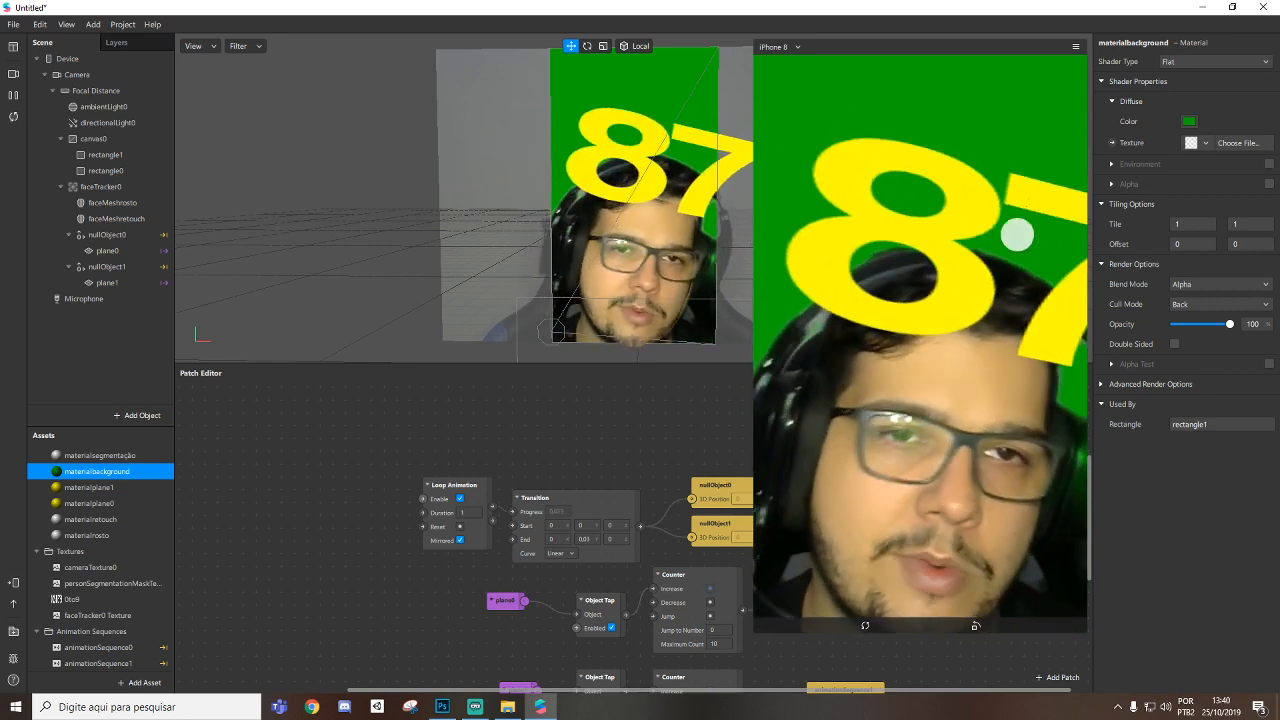
Check that the face-attached digits still count up when tapped in the preview.
click(844, 238)
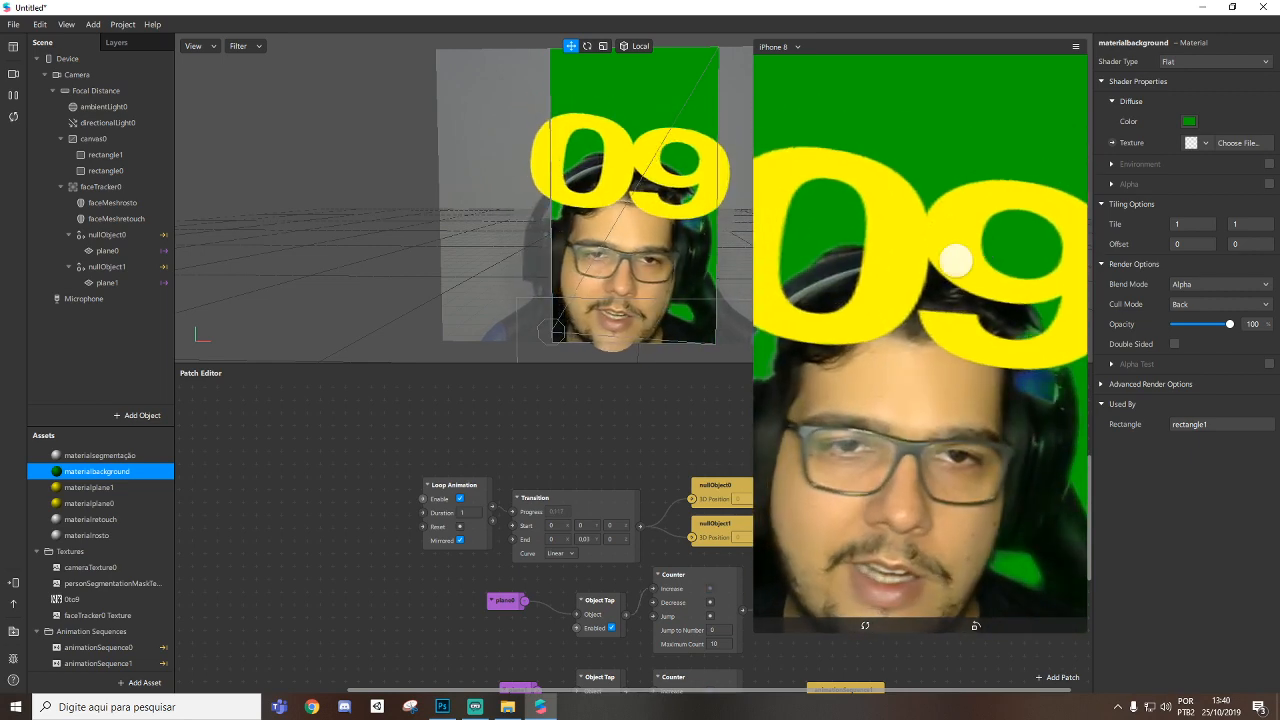